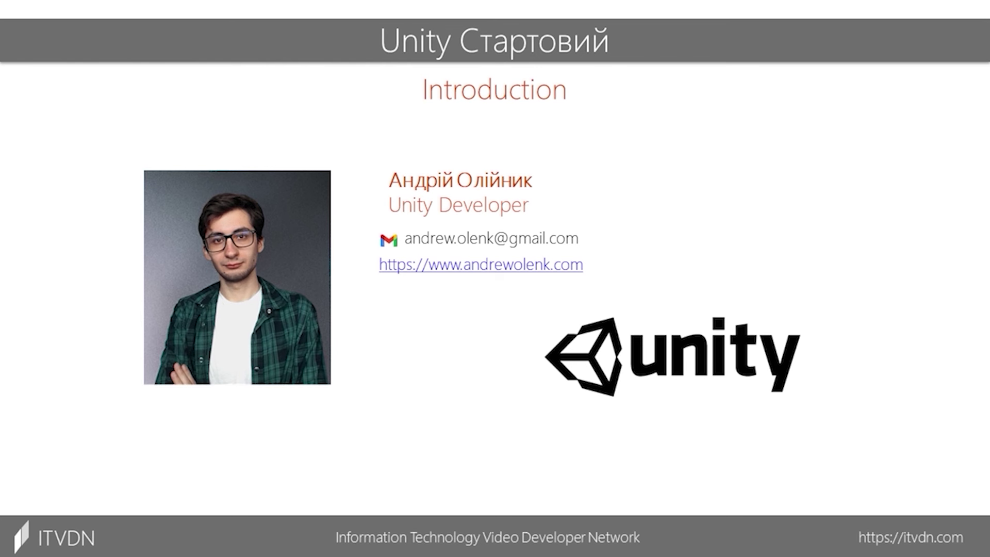
# Advance the slideshow to the 'План уроку' lesson plan slide listing eight topics
pyautogui.press('Right')
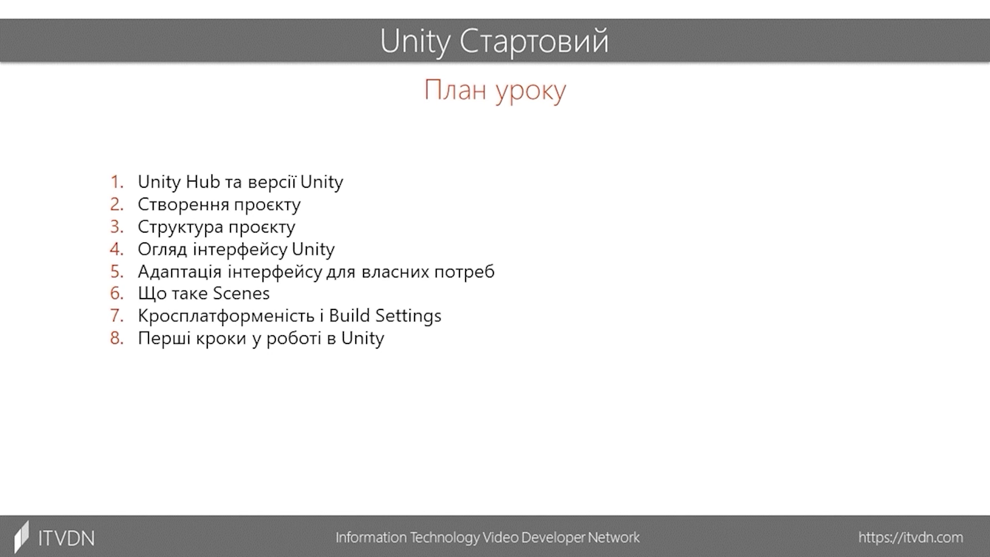
# Advance to the slide showing the platforms Unity supports
pyautogui.press('Right')
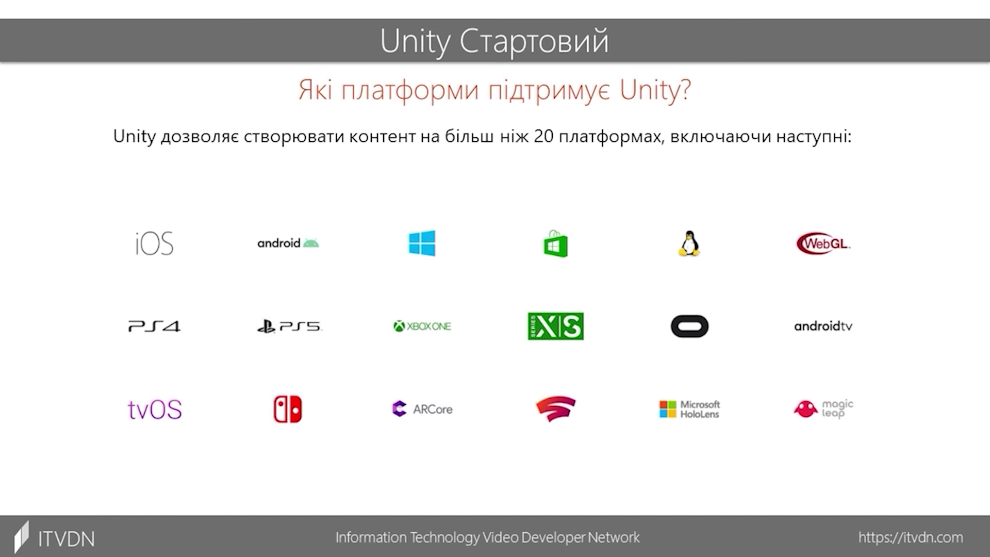
# Move past the platforms slide, leaving the slideshow for Unity Hub's Projects list
pyautogui.press('Right')
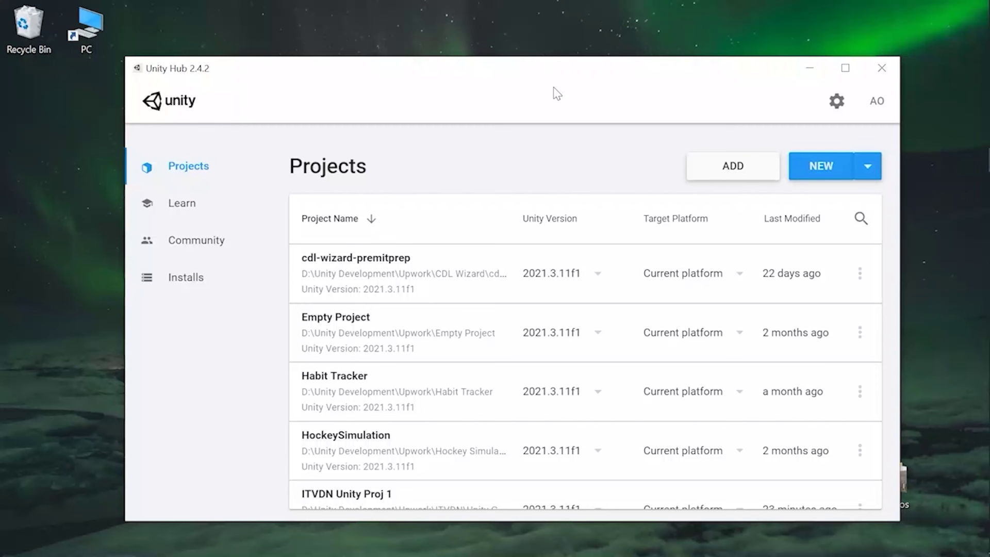
# Check installed versions 2021.3.11f1 and 2019.4.32f1, then open the account menu from Projects
pyautogui.click(212, 288)
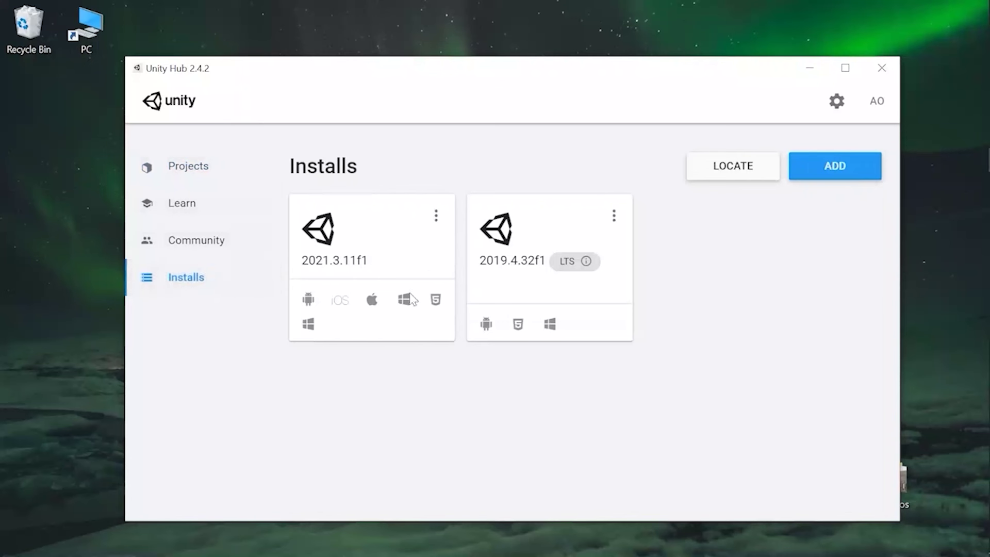
pyautogui.click(200, 179)
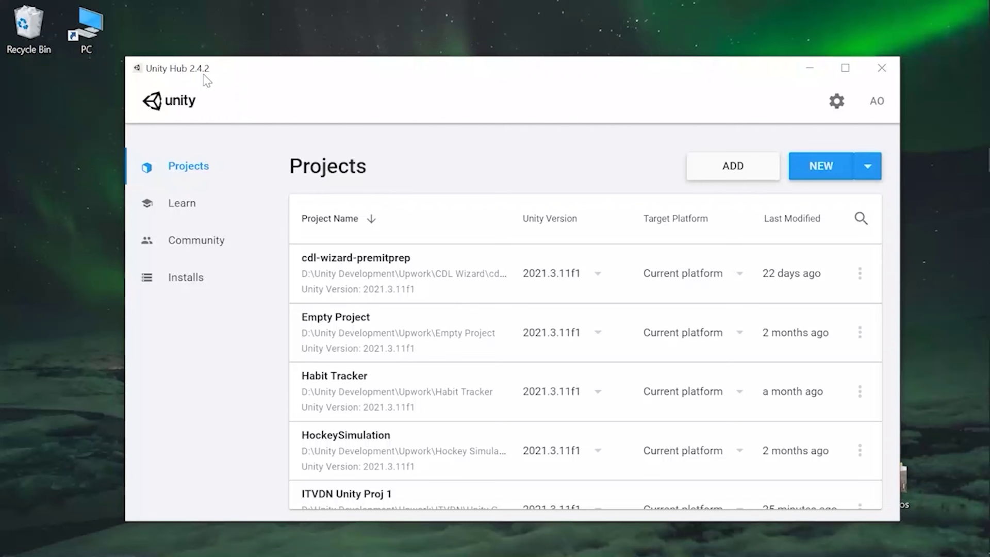
pyautogui.click(871, 103)
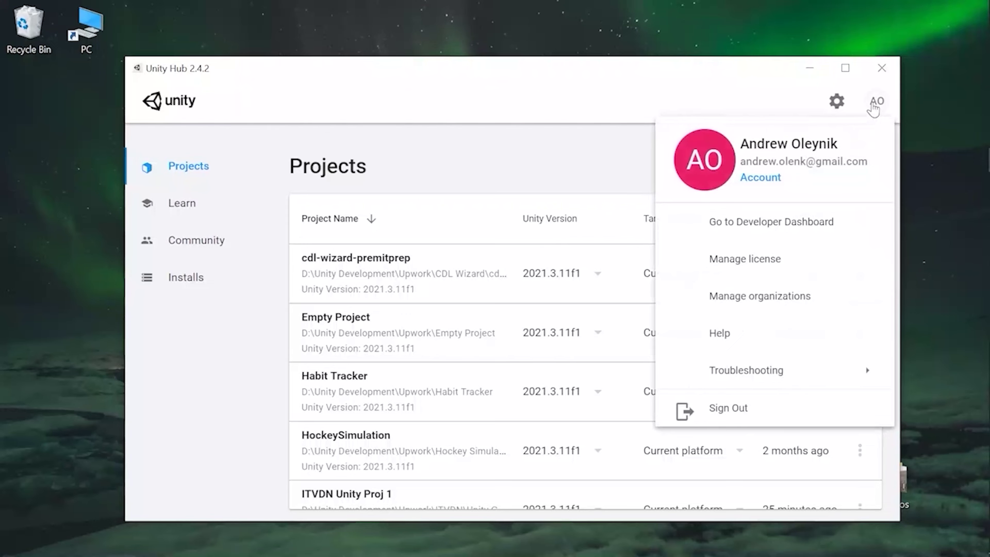
# In license management, trial a non-professional Unity Personal activation, then cancel without activating
pyautogui.click(756, 259)
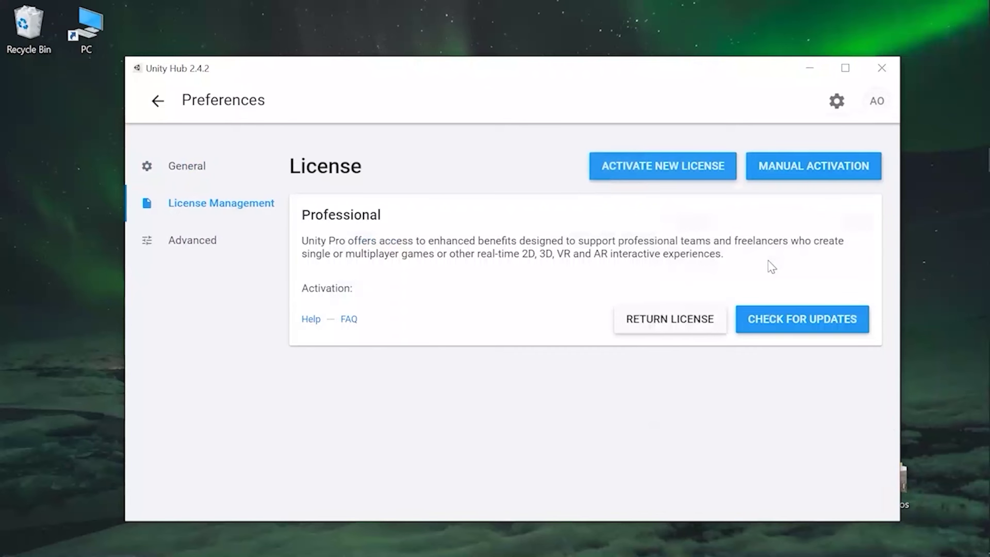
pyautogui.click(626, 175)
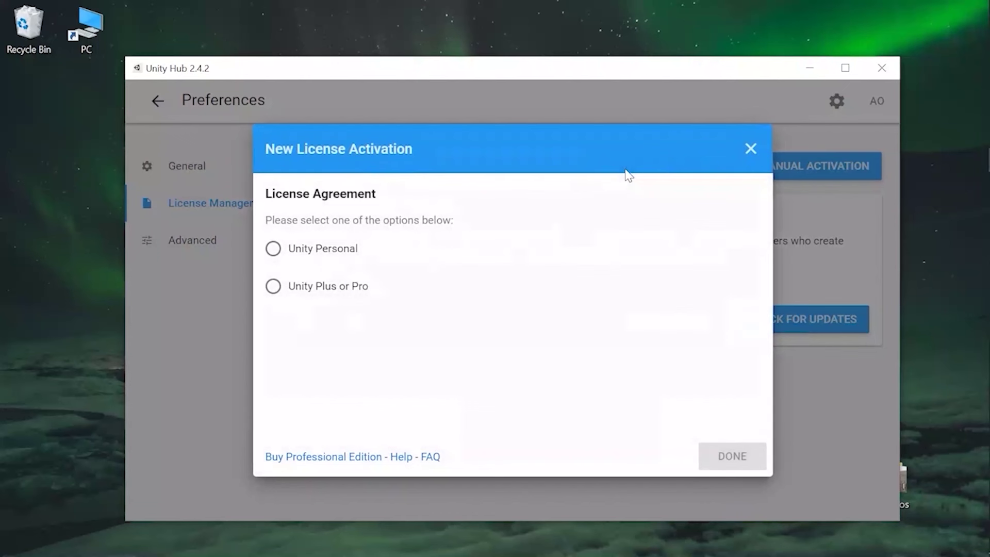
pyautogui.click(274, 252)
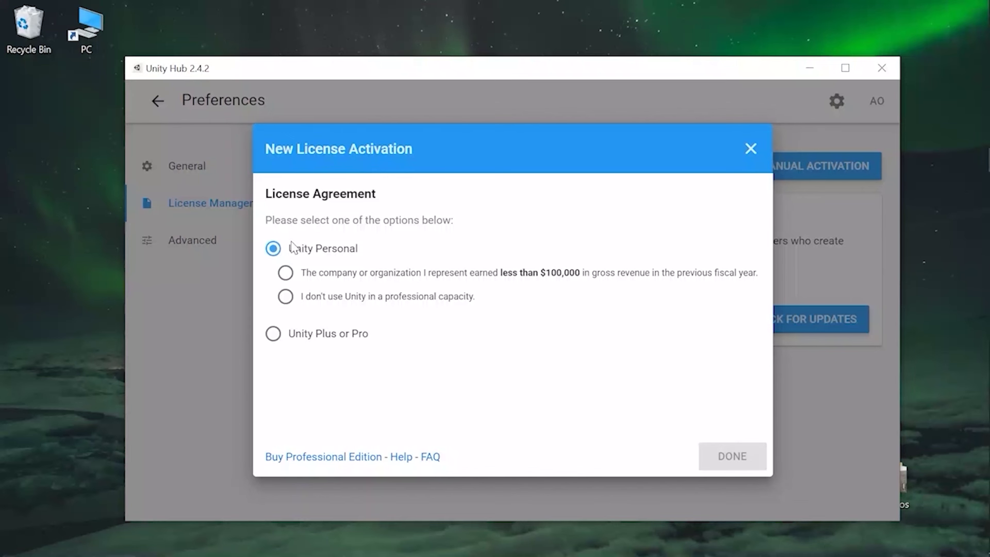
pyautogui.click(273, 335)
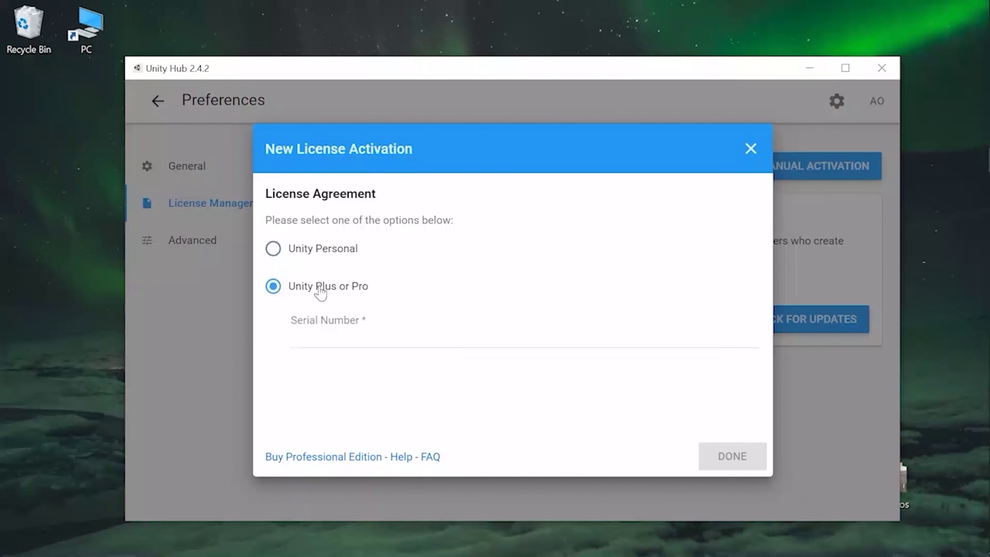
pyautogui.click(274, 250)
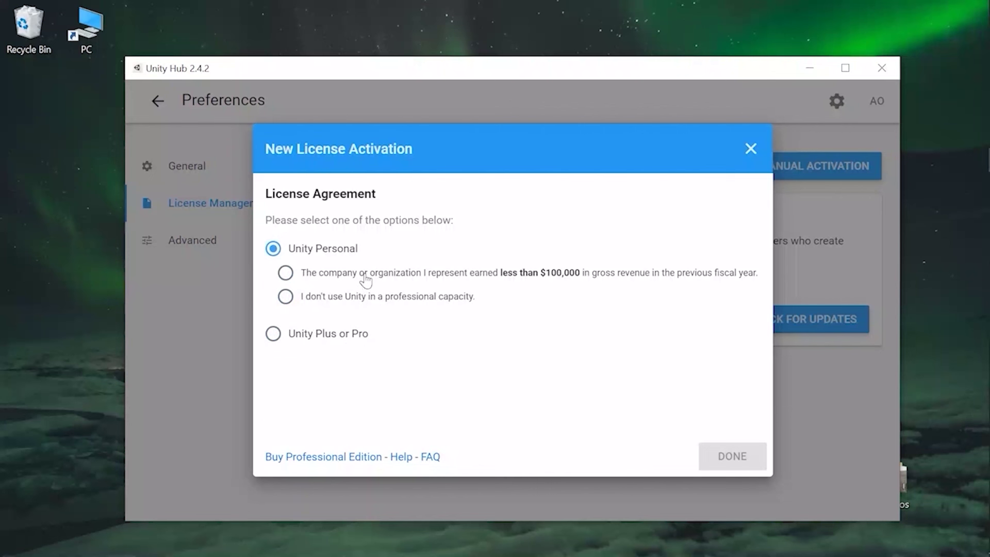
pyautogui.click(285, 298)
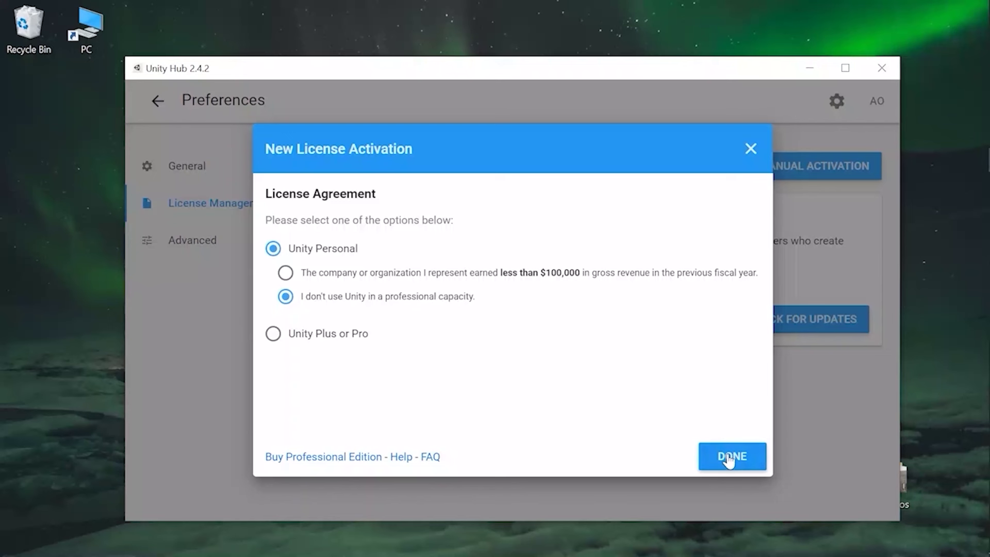
pyautogui.click(753, 155)
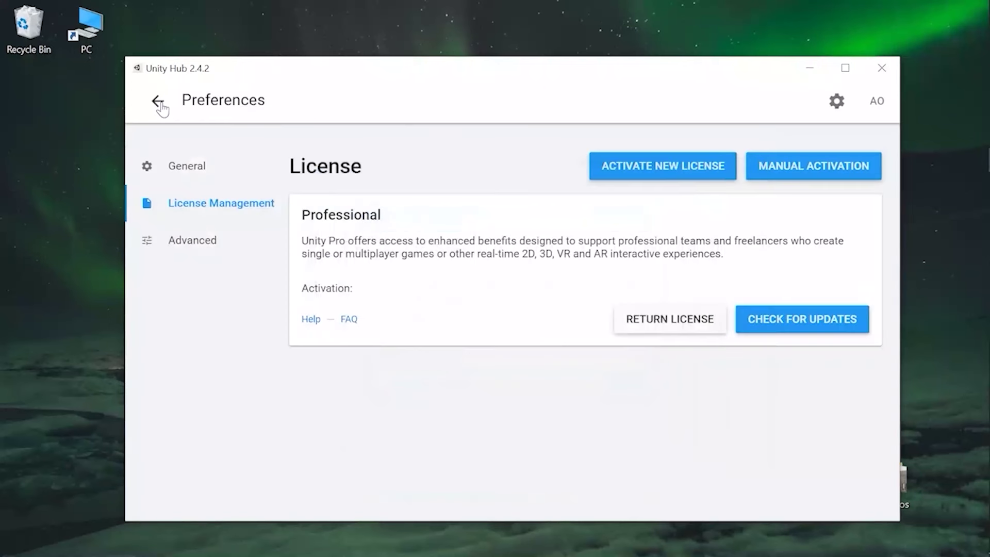
# Return to the Projects list, browse it, and open the folder picker to add an existing project
pyautogui.click(158, 101)
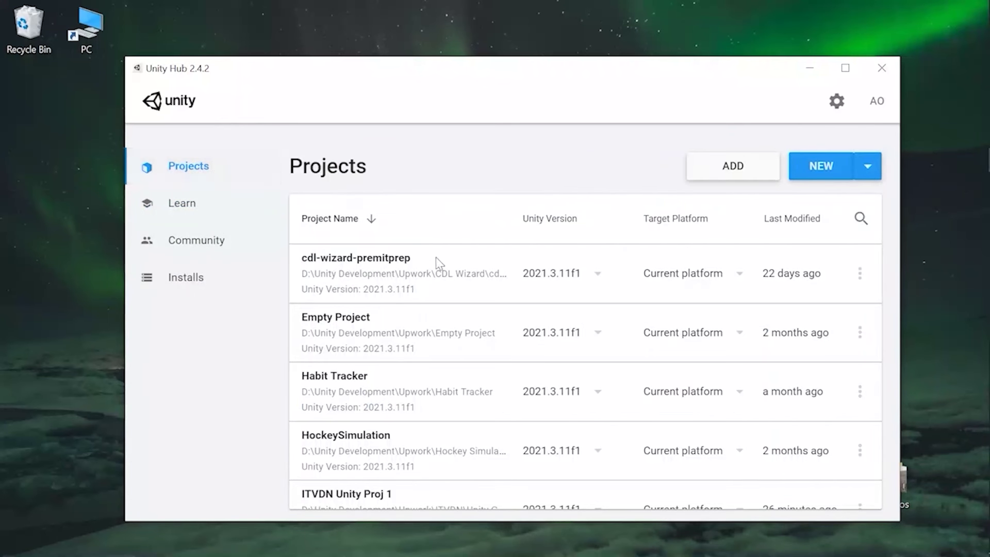
pyautogui.scroll(-1, 436, 309)
pyautogui.scroll(2, 433, 345)
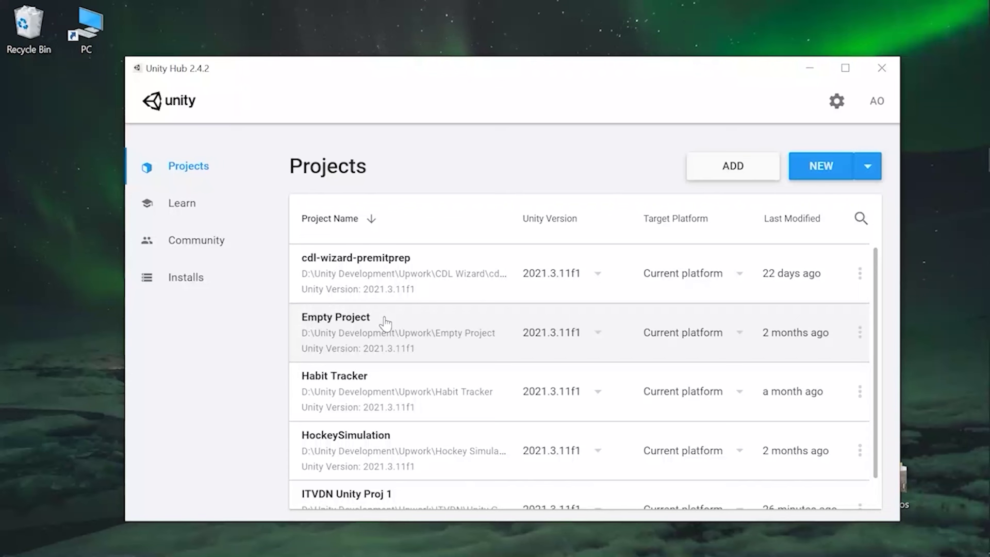
pyautogui.scroll(-1, 382, 325)
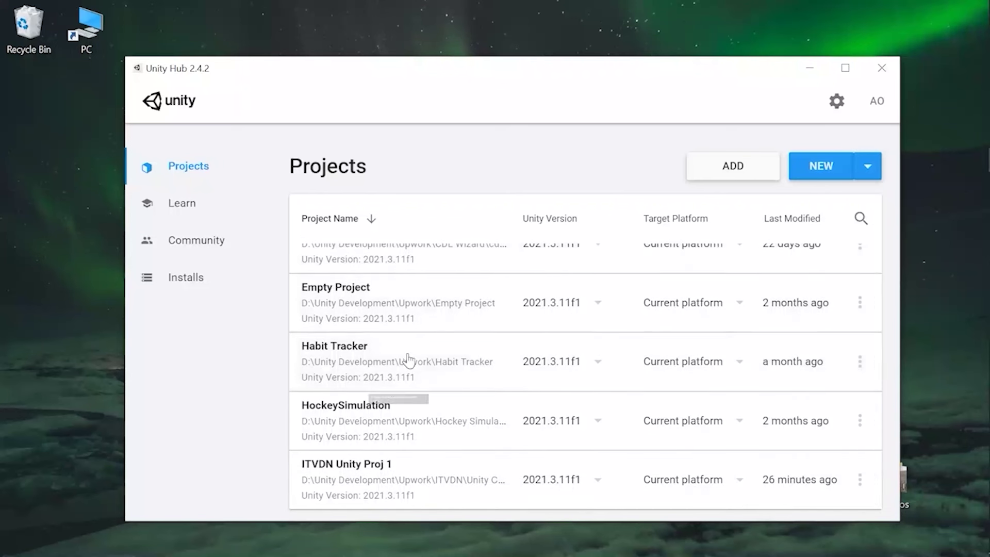
pyautogui.scroll(1, 394, 338)
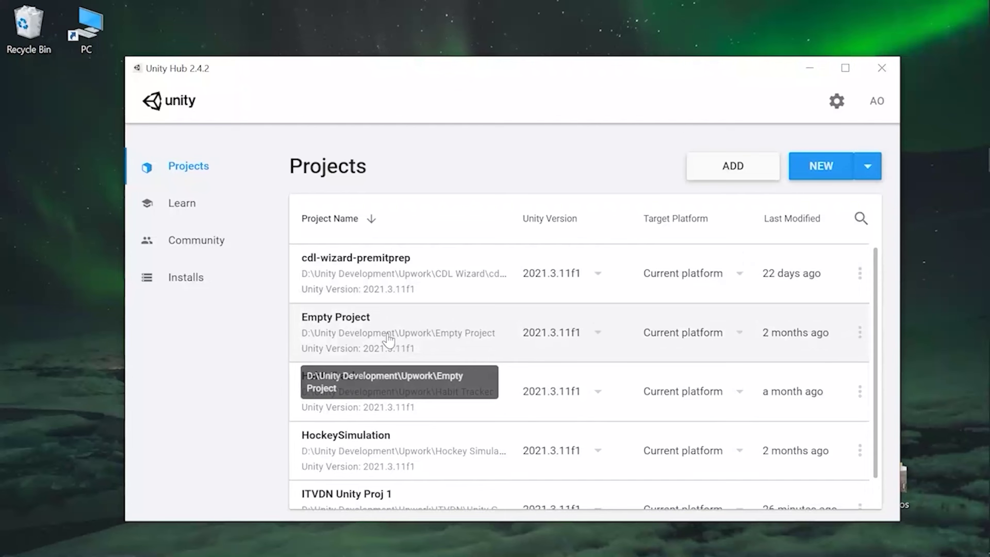
pyautogui.click(743, 163)
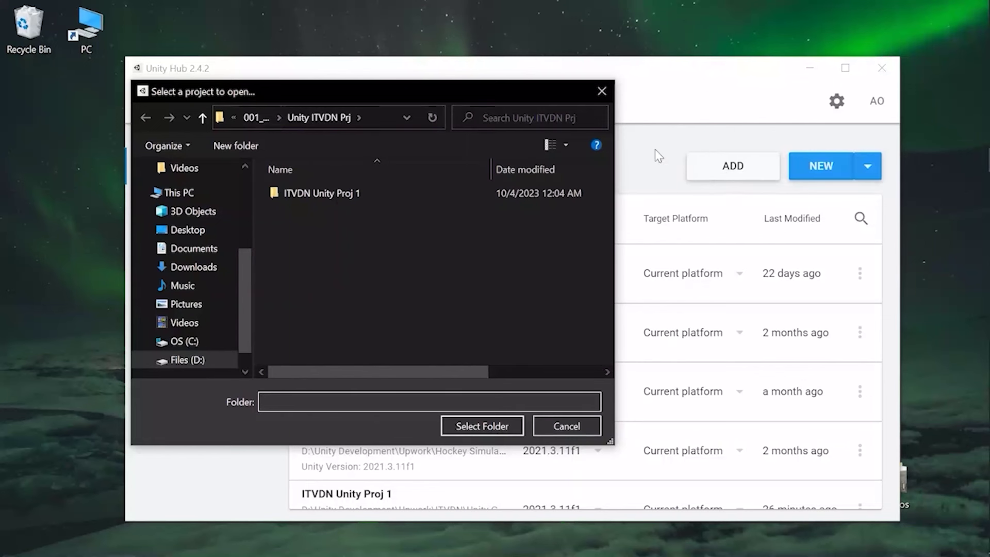
# Close the project folder picker without selecting a project
pyautogui.click(598, 88)
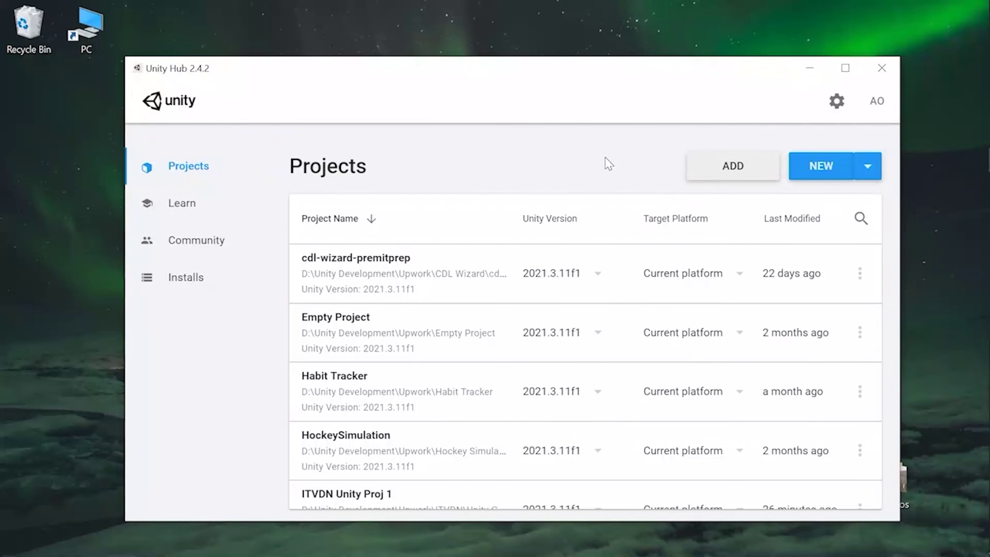
pyautogui.click(823, 177)
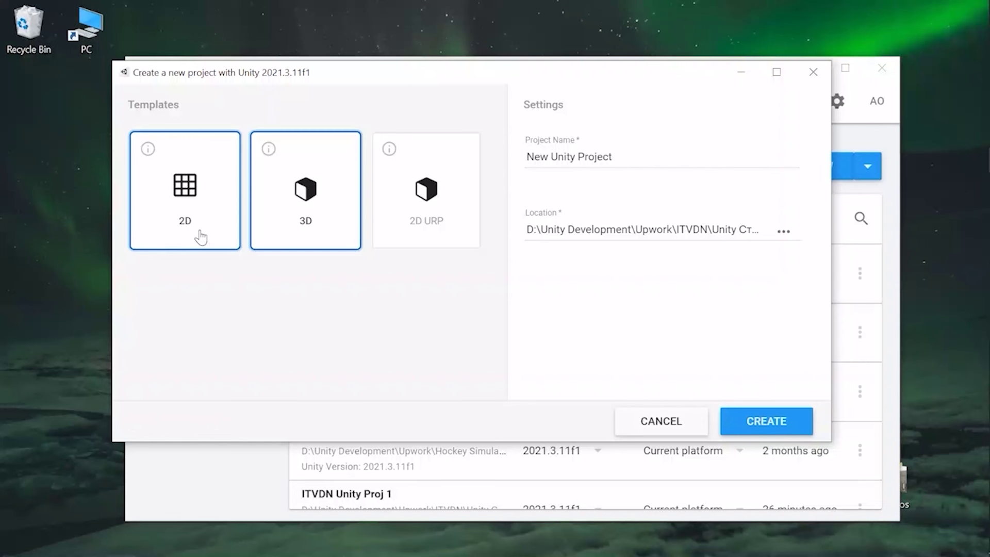
pyautogui.click(200, 237)
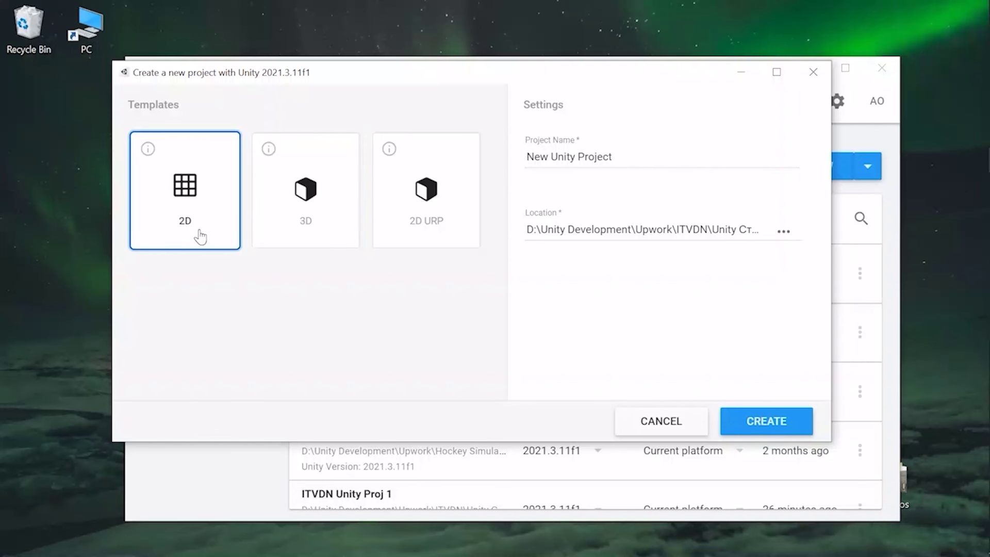
pyautogui.click(303, 221)
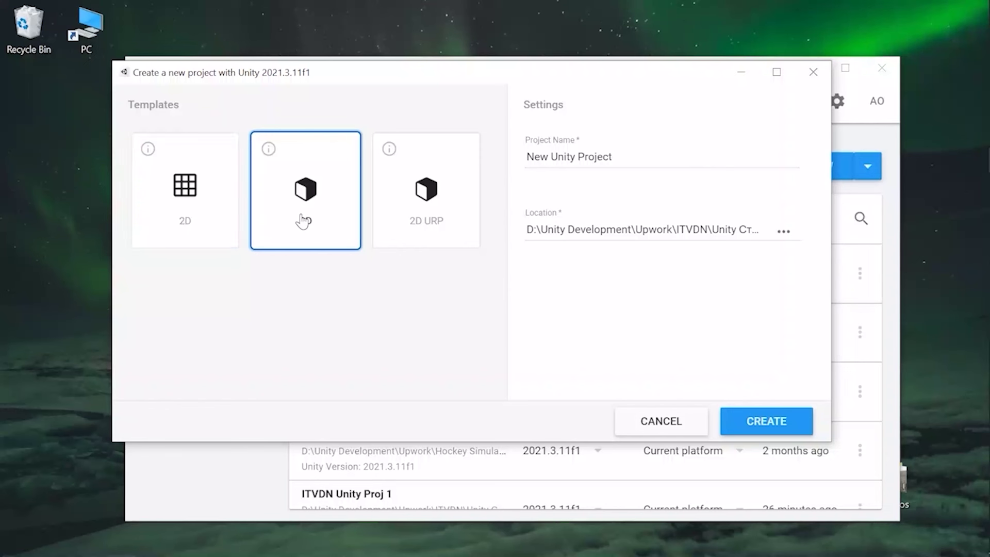
pyautogui.click(204, 229)
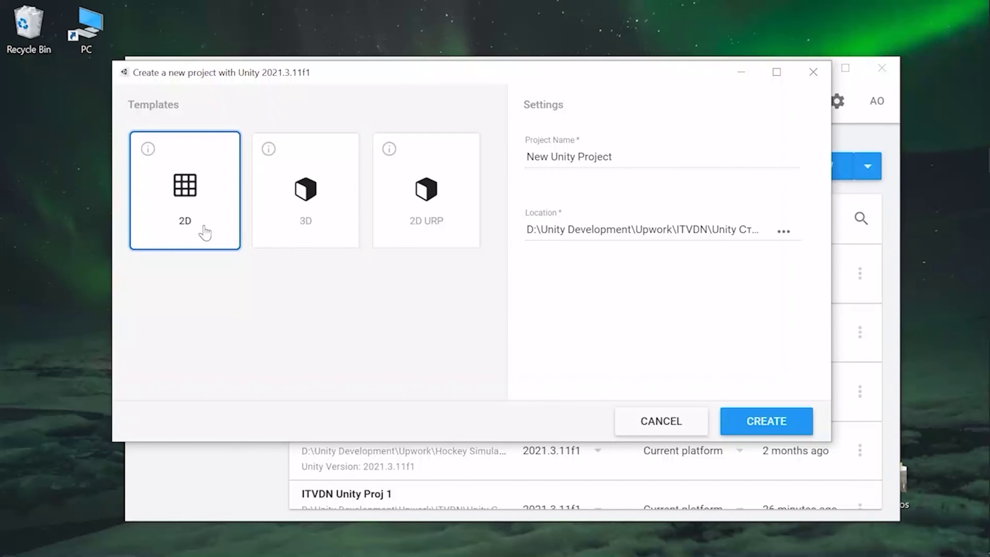
pyautogui.click(300, 221)
pyautogui.click(210, 204)
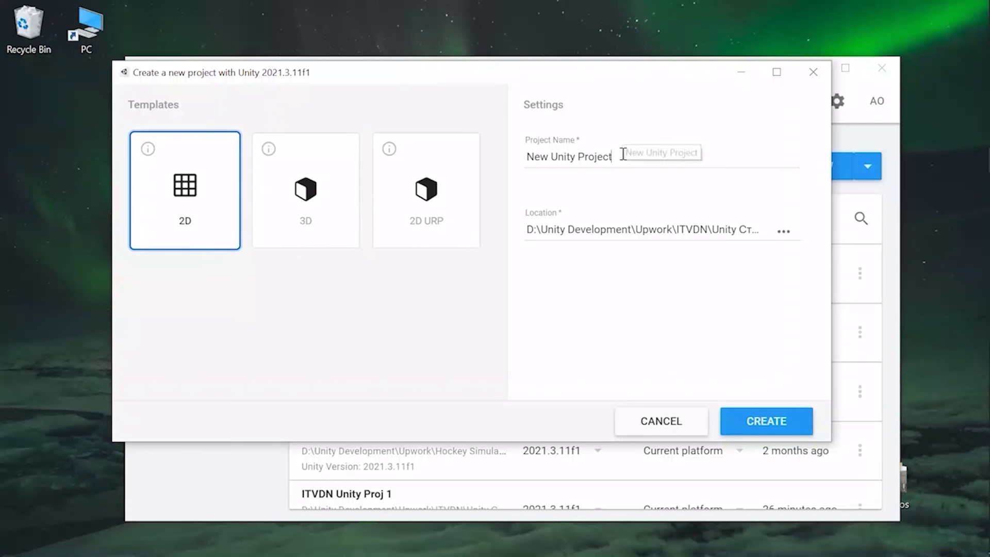
pyautogui.moveTo(614, 157); pyautogui.dragTo(514, 160)
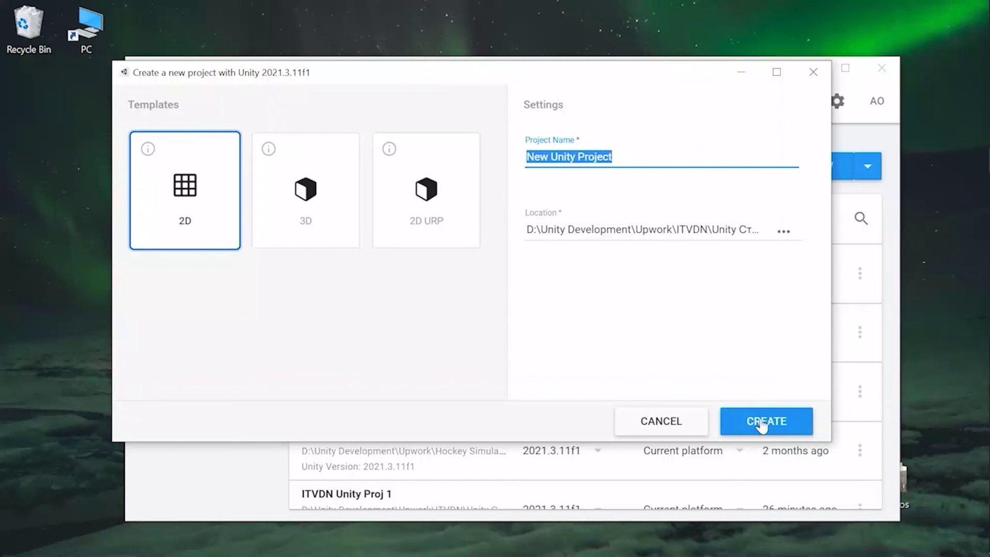
pyautogui.click(813, 72)
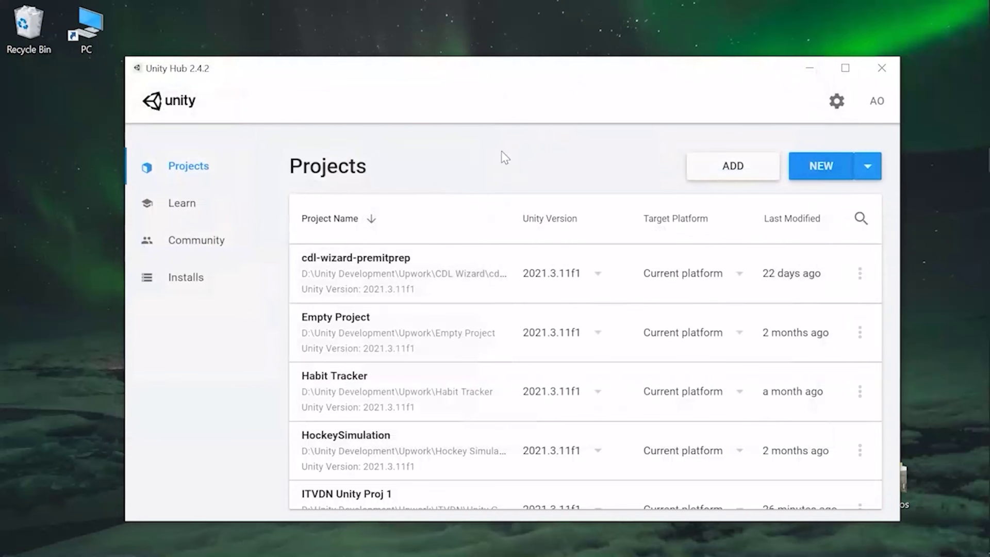
pyautogui.click(563, 278)
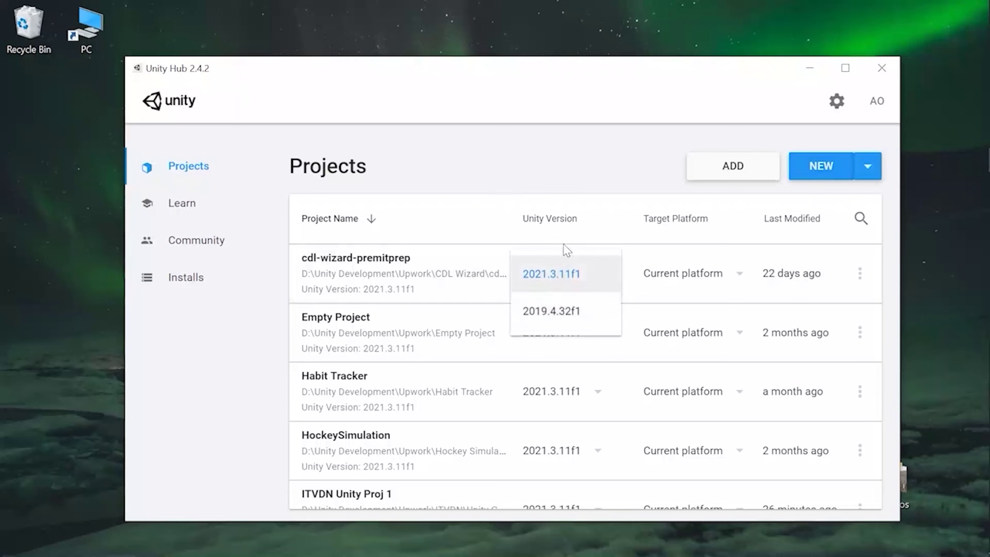
pyautogui.click(567, 227)
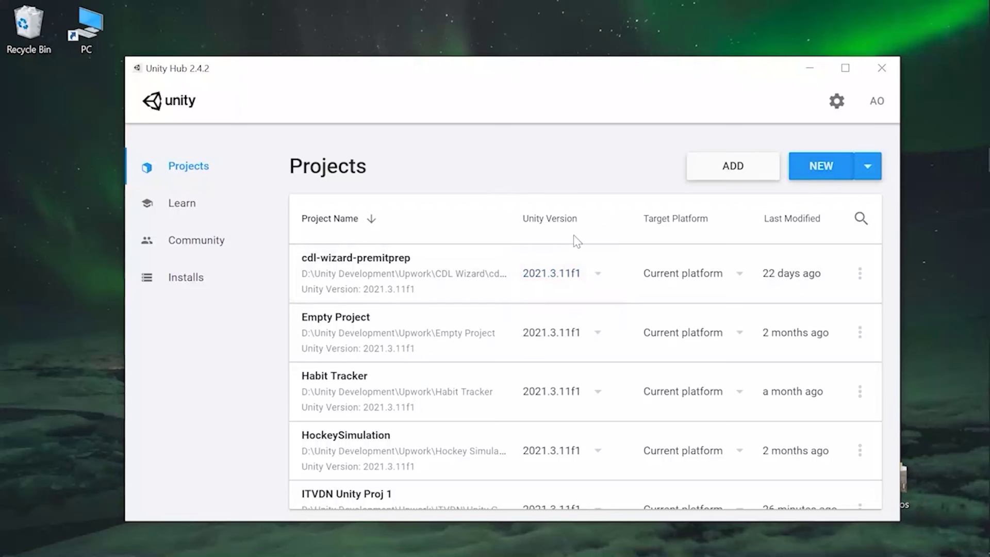
pyautogui.click(704, 287)
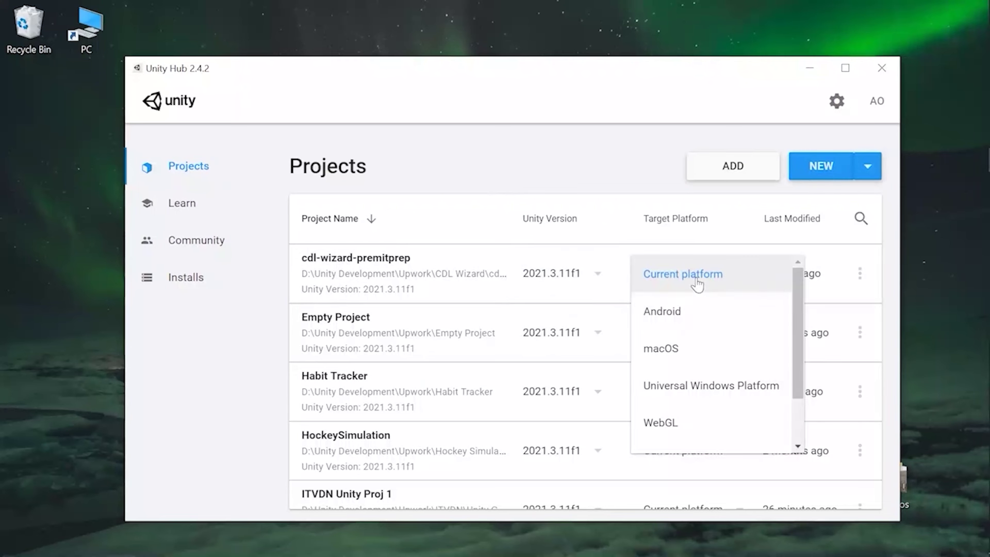
pyautogui.click(664, 222)
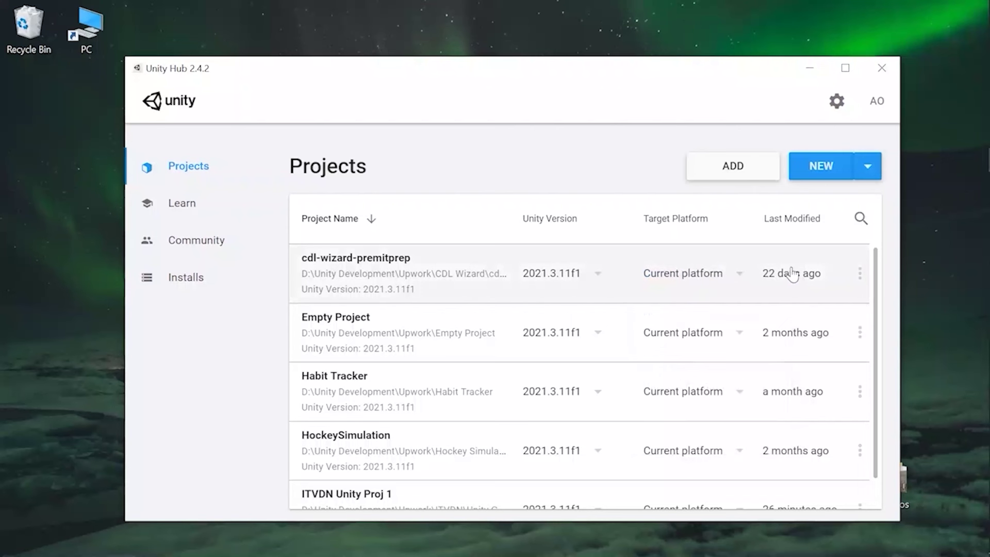
pyautogui.click(860, 278)
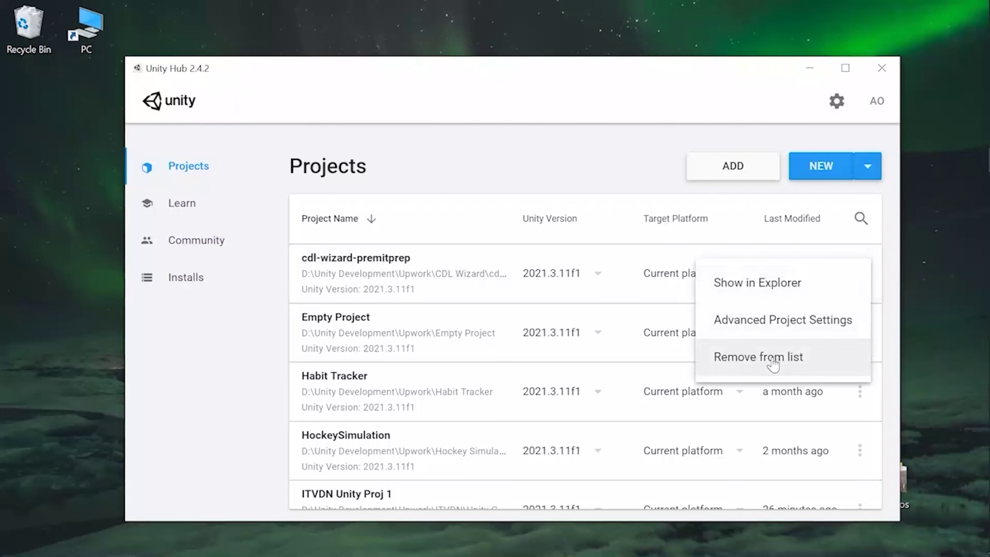
pyautogui.click(458, 188)
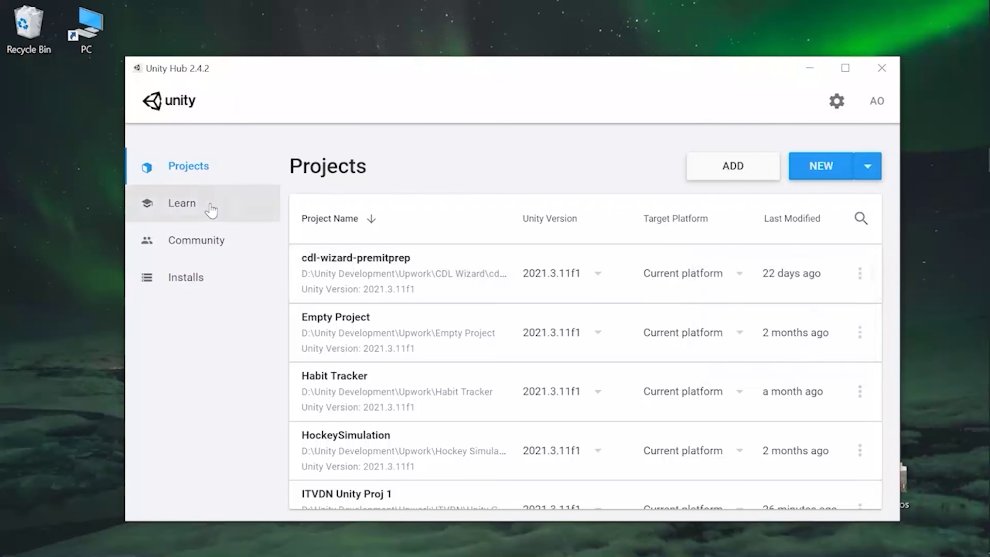
# Browse the Learn page's beginner Creative Core projects, then switch to its empty Tutorials tab
pyautogui.click(209, 207)
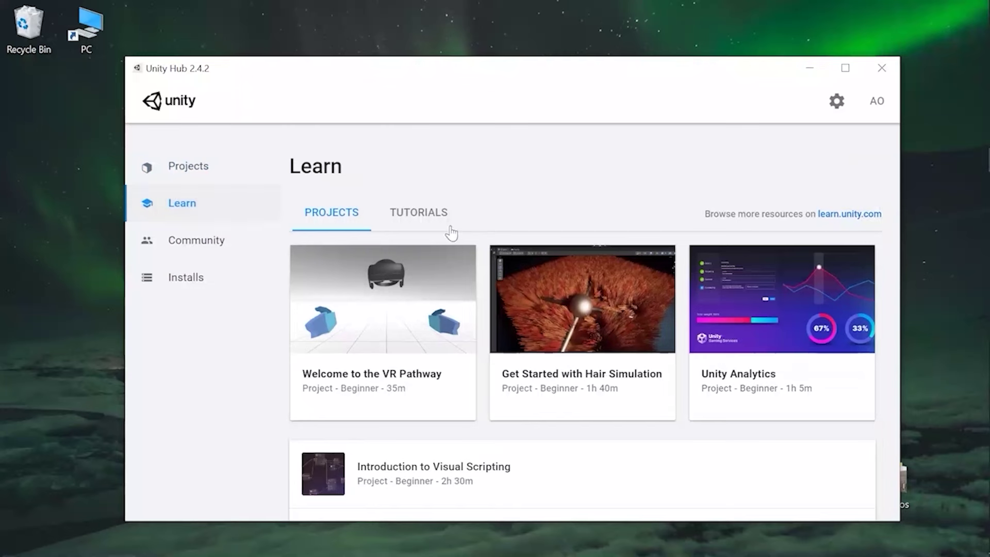
pyautogui.scroll(-1, 467, 326)
pyautogui.scroll(-10, 459, 335)
pyautogui.scroll(1, 449, 355)
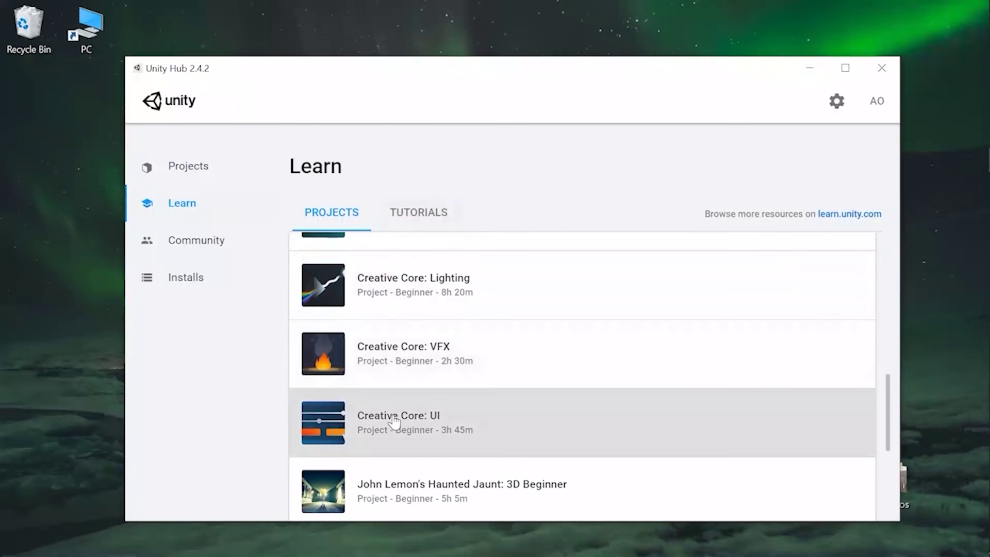
pyautogui.scroll(3, 405, 401)
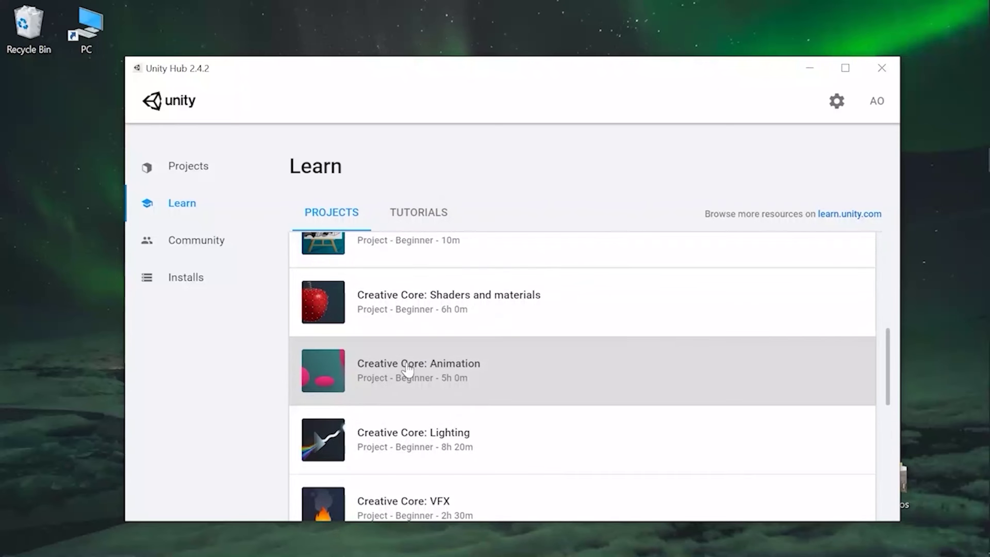
pyautogui.scroll(2, 411, 351)
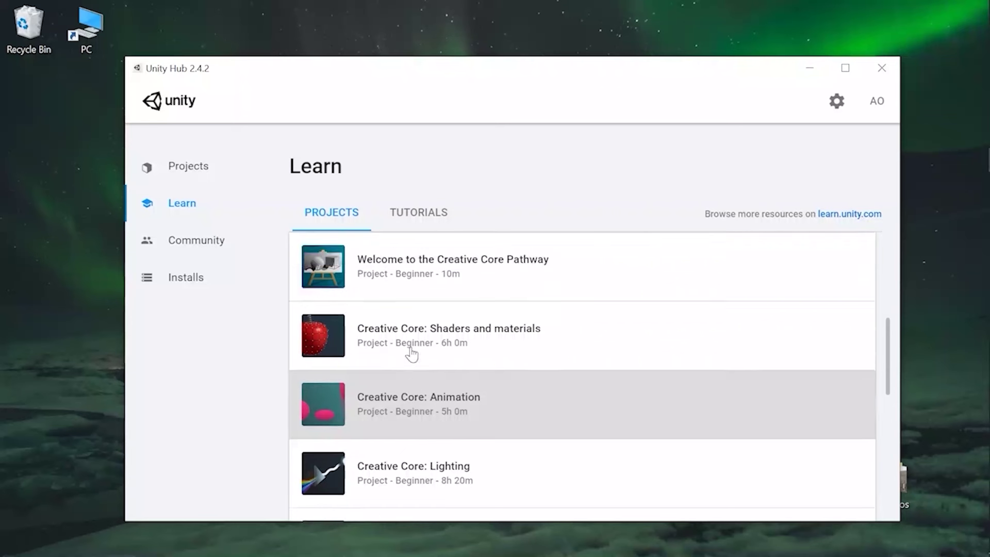
pyautogui.scroll(4, 410, 349)
pyautogui.click(424, 219)
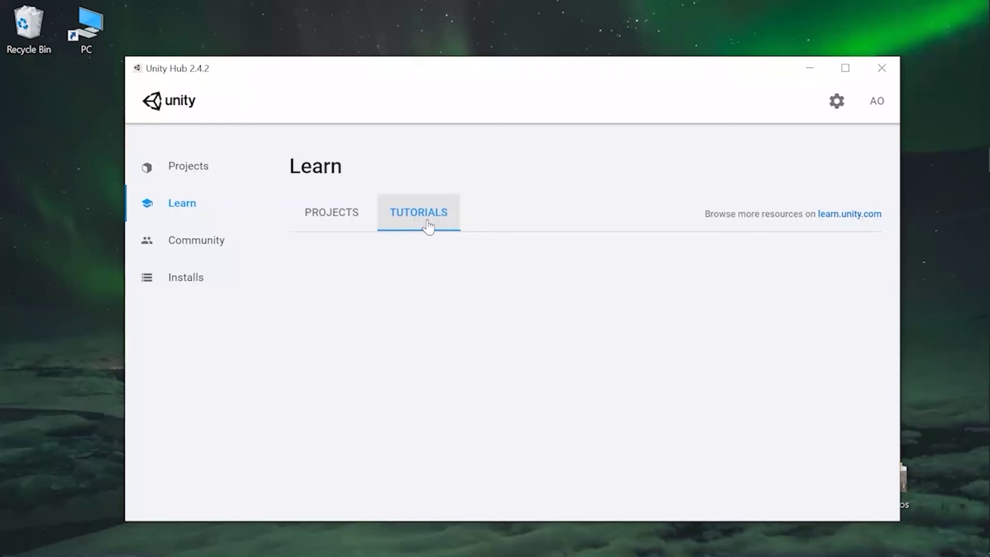
# Browse the Community resources cards, then move on to the Installs page
pyautogui.click(187, 251)
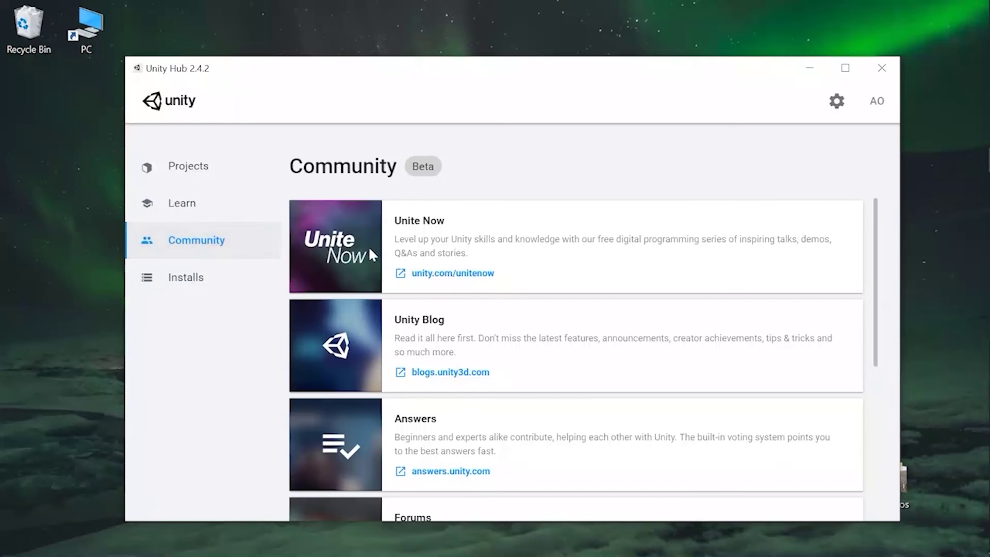
pyautogui.scroll(-5, 445, 283)
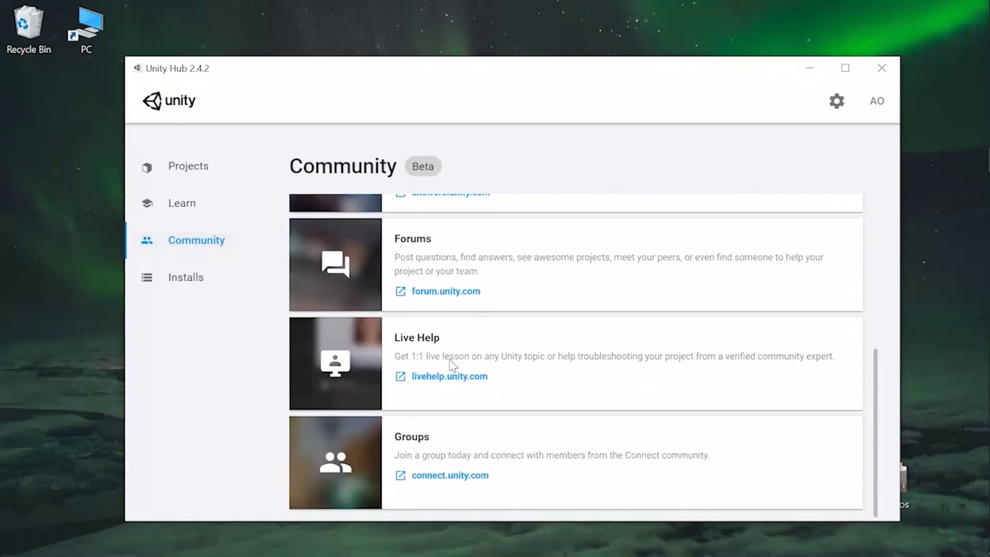
pyautogui.scroll(1, 444, 384)
pyautogui.scroll(5, 445, 383)
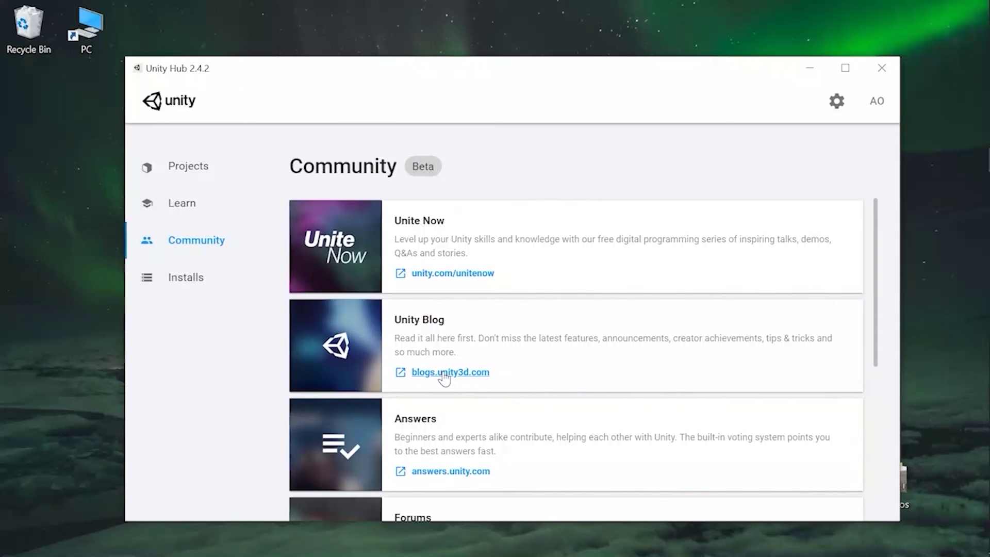
pyautogui.scroll(-5, 445, 379)
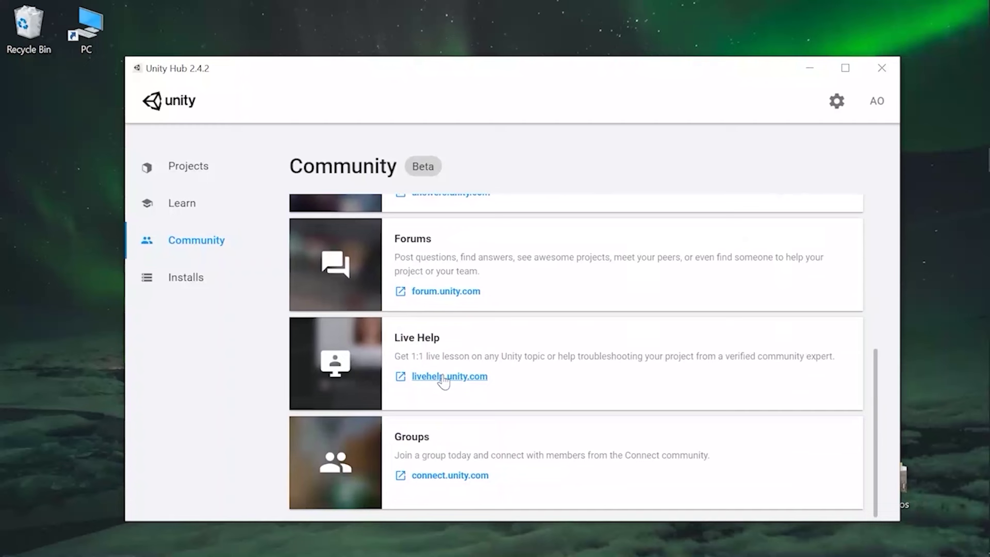
pyautogui.scroll(2, 444, 379)
pyautogui.scroll(3, 444, 377)
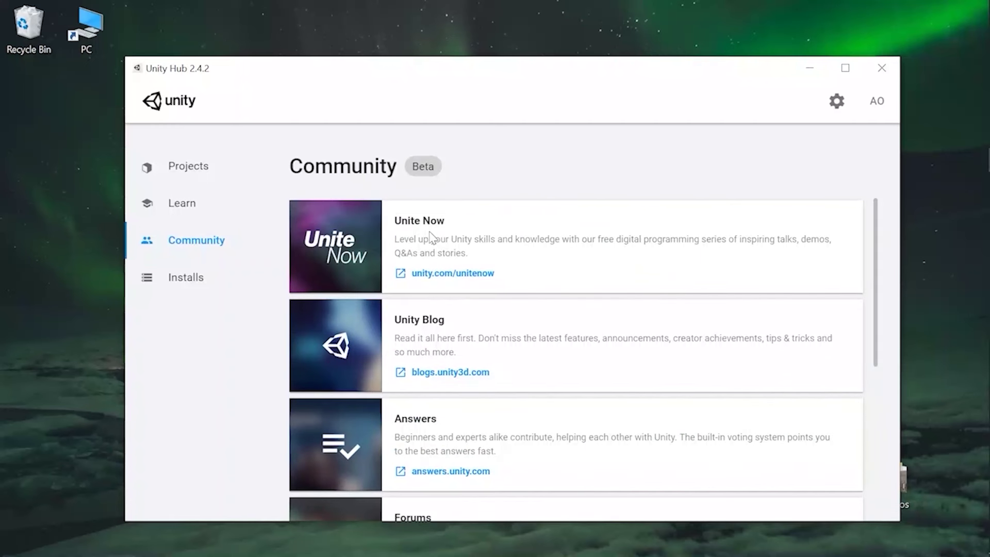
pyautogui.click(180, 283)
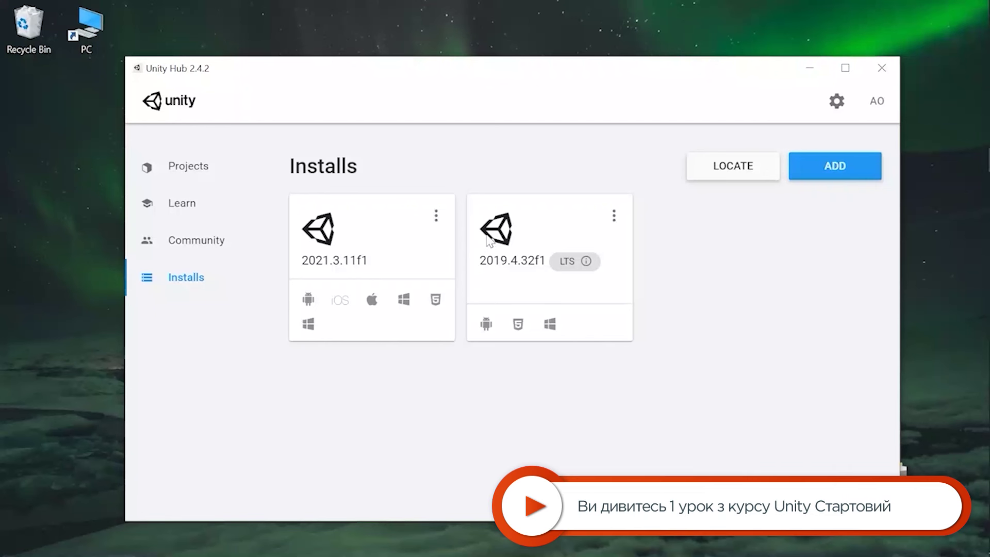
# Open the Add Unity Version dialog from the Installs page
pyautogui.click(809, 173)
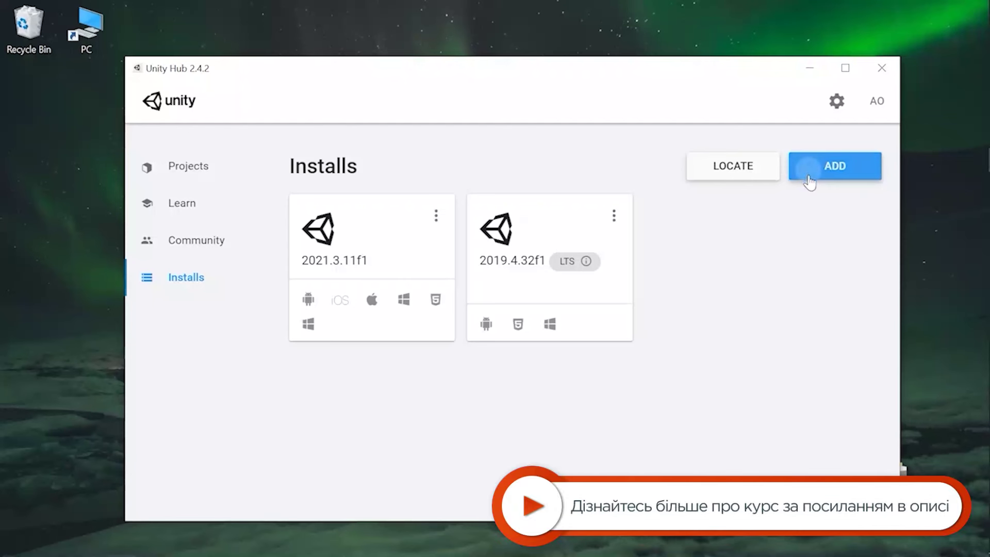
# Start adding a Unity version and pick 2023.1.13f1 under Official Releases
pyautogui.click(823, 157)
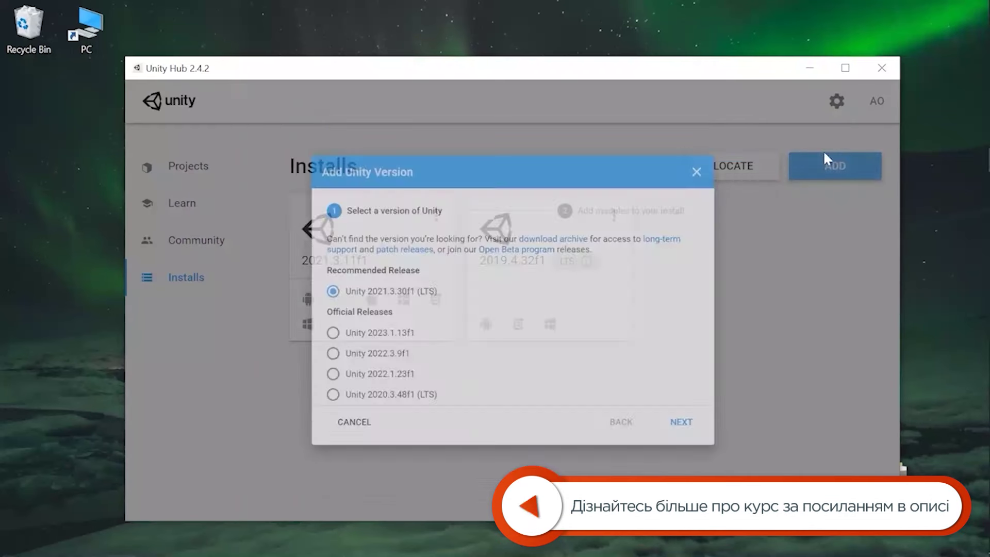
pyautogui.scroll(-3, 397, 320)
pyautogui.scroll(3, 401, 312)
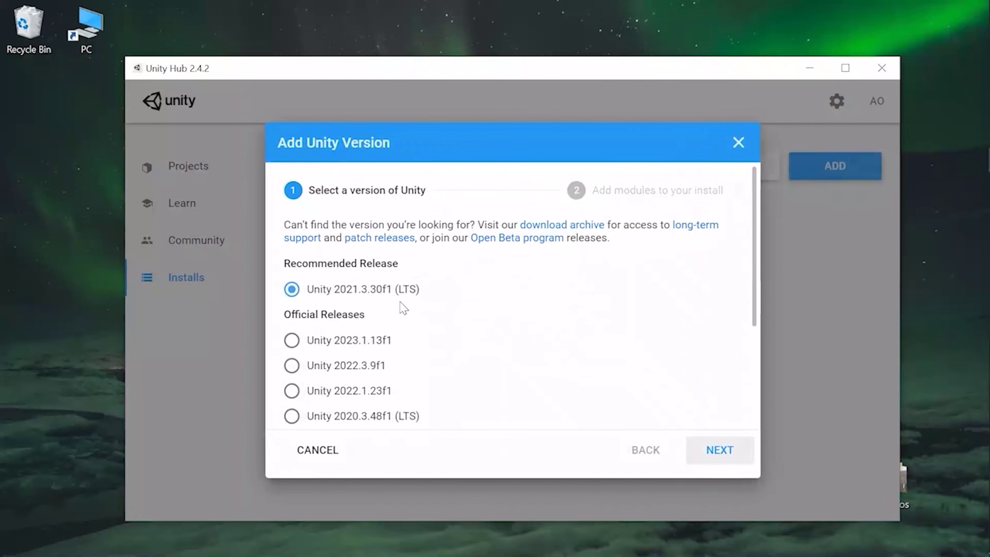
pyautogui.scroll(-3, 405, 307)
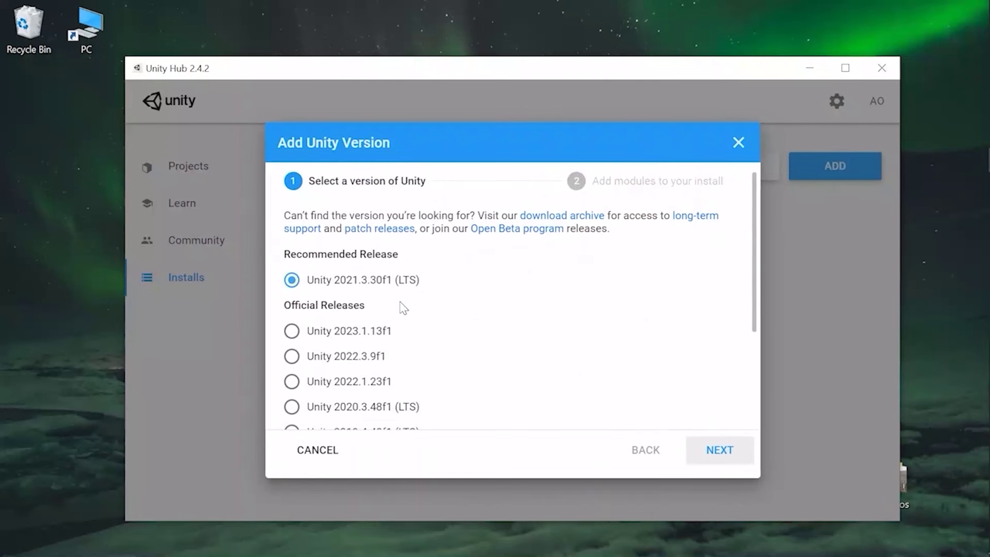
pyautogui.scroll(3, 407, 303)
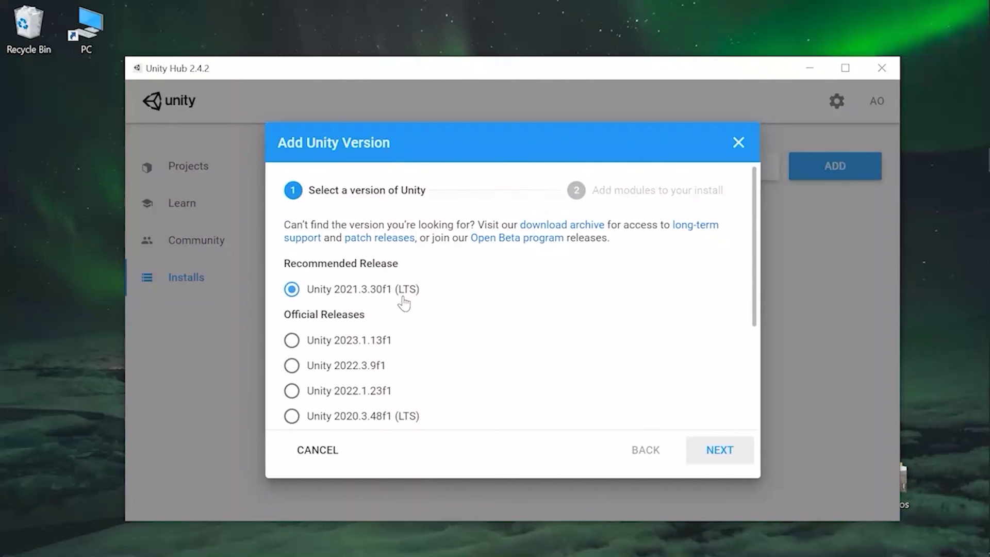
pyautogui.click(292, 341)
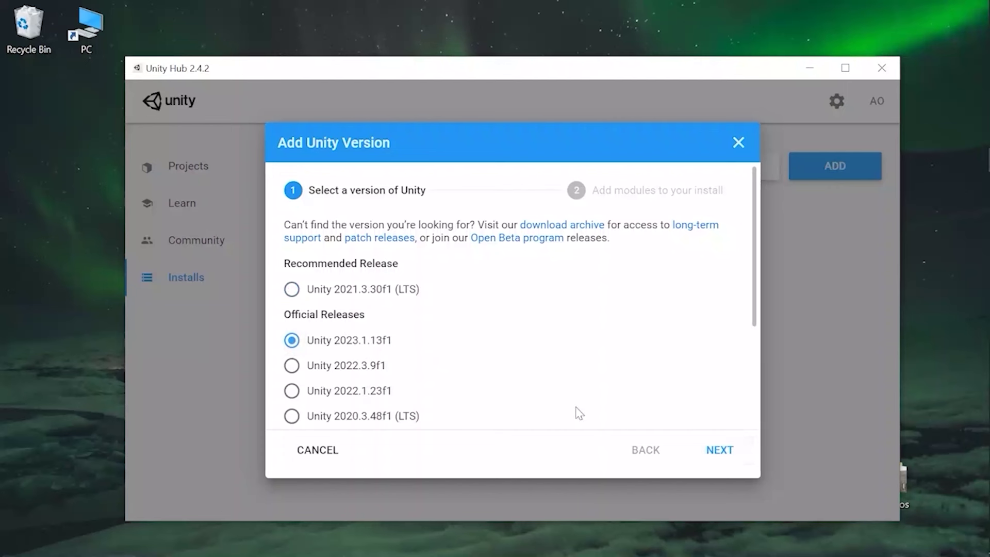
pyautogui.click(709, 455)
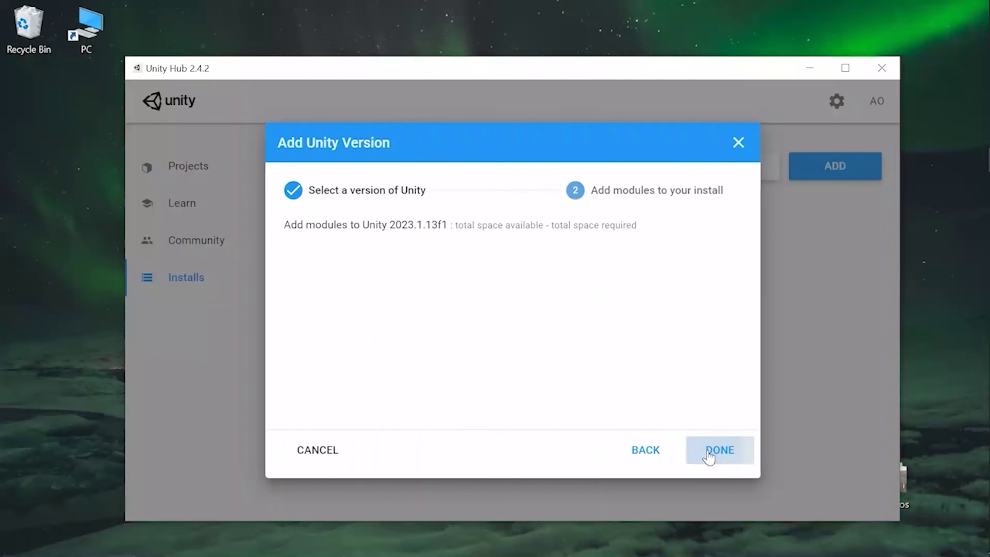
pyautogui.scroll(-10, 483, 330)
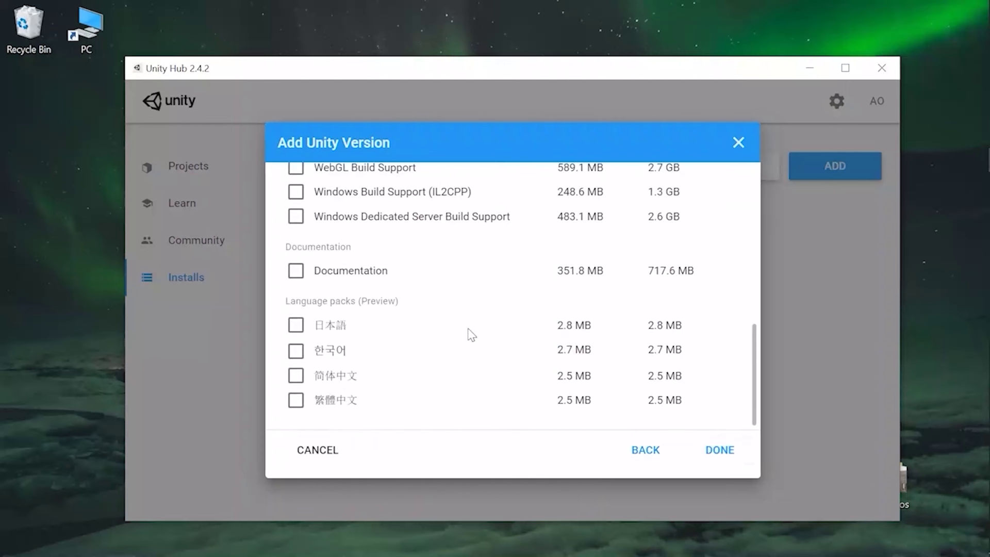
pyautogui.scroll(3, 466, 330)
pyautogui.scroll(7, 464, 330)
pyautogui.scroll(-9, 461, 327)
pyautogui.scroll(10, 464, 330)
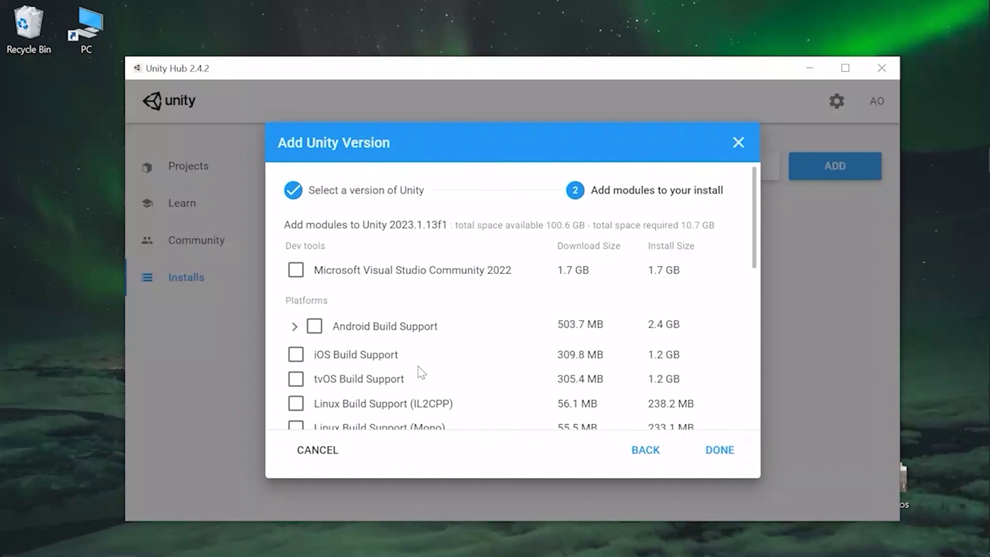
pyautogui.click(314, 326)
pyautogui.click(314, 327)
pyautogui.click(292, 327)
pyautogui.click(292, 327)
pyautogui.click(295, 271)
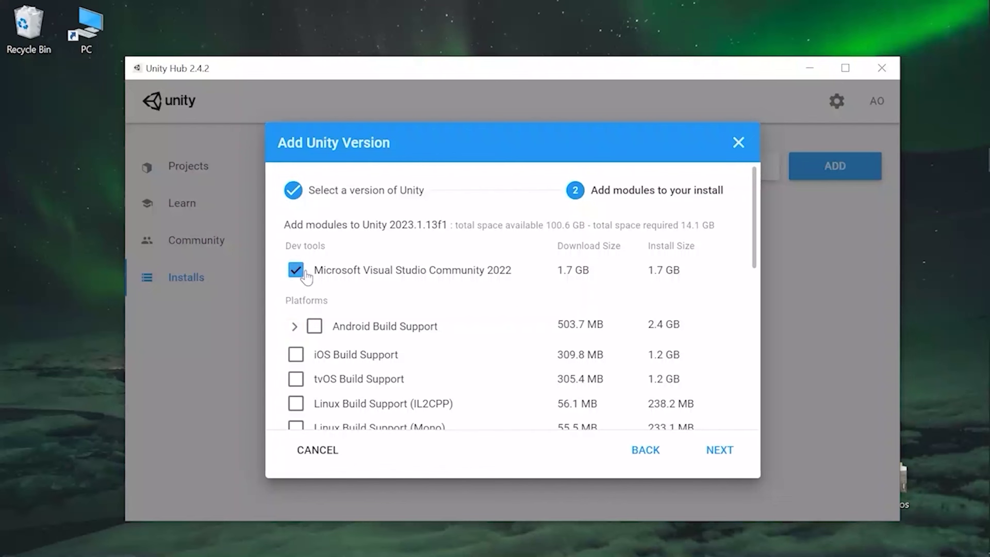
pyautogui.click(300, 272)
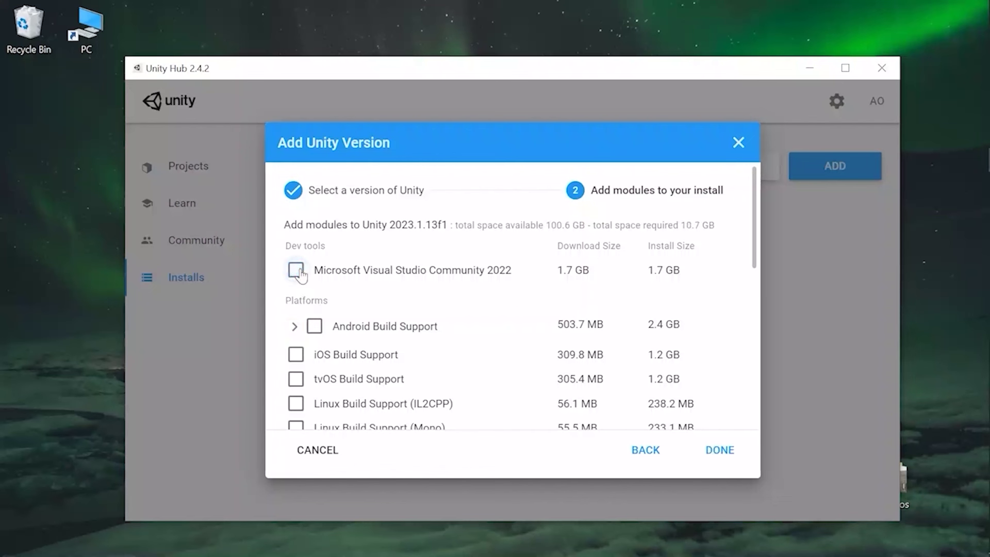
pyautogui.scroll(-3, 384, 263)
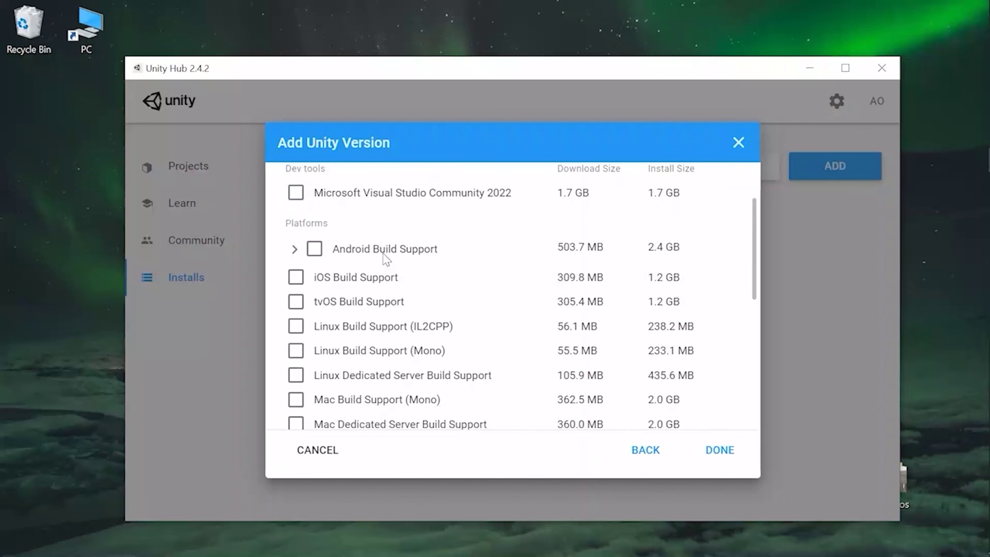
# Tick Android build support (with SDK and OpenJDK) and iOS build support for 2023.1.13f1
pyautogui.click(315, 249)
pyautogui.scroll(-5, 335, 289)
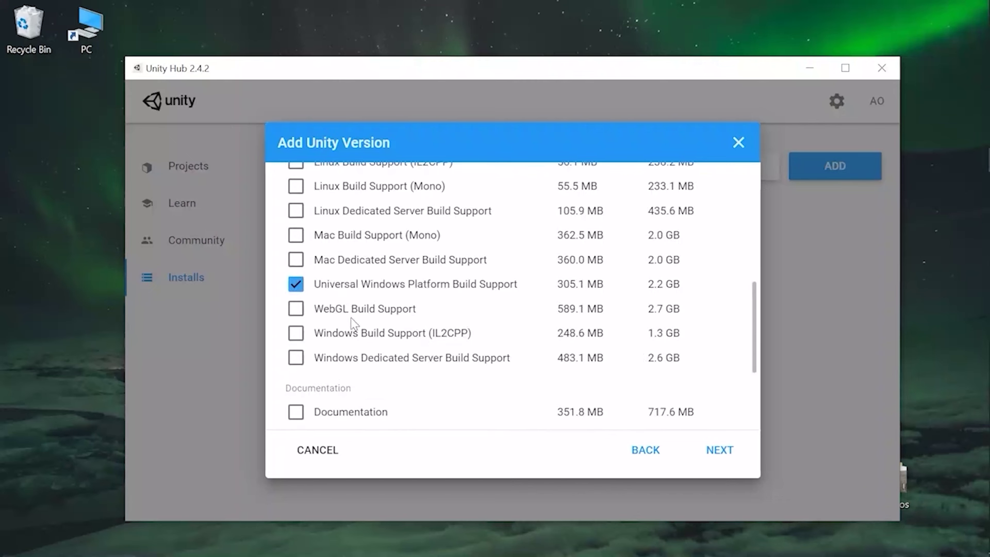
pyautogui.scroll(3, 372, 346)
pyautogui.click(296, 266)
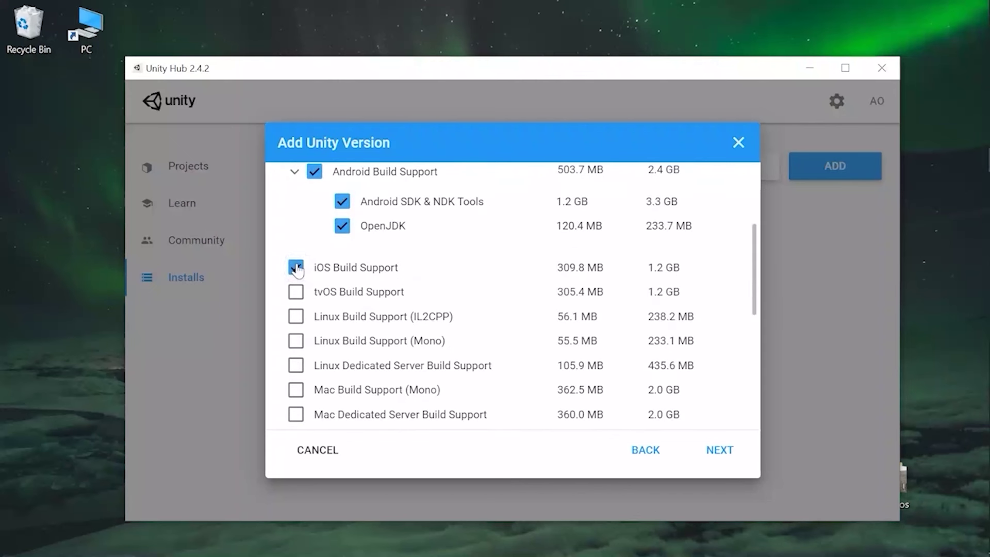
pyautogui.scroll(-3, 346, 301)
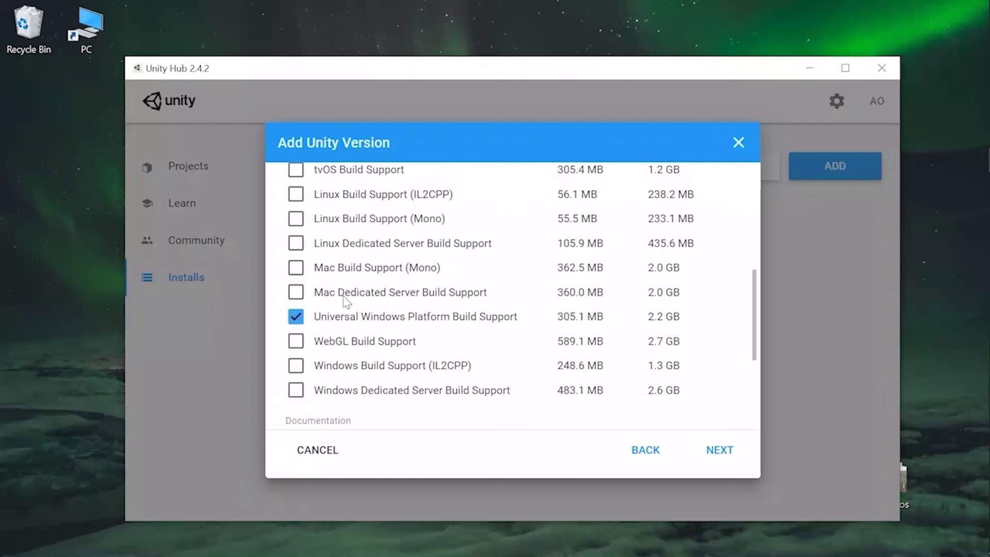
pyautogui.scroll(3, 364, 358)
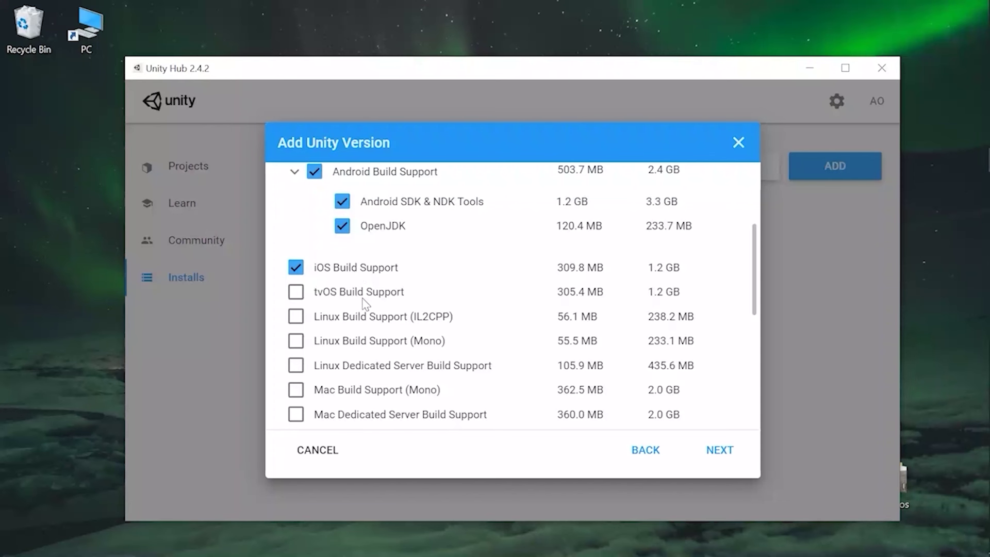
# Review the module list, then close the Add Unity Version dialog without installing
pyautogui.scroll(3, 359, 278)
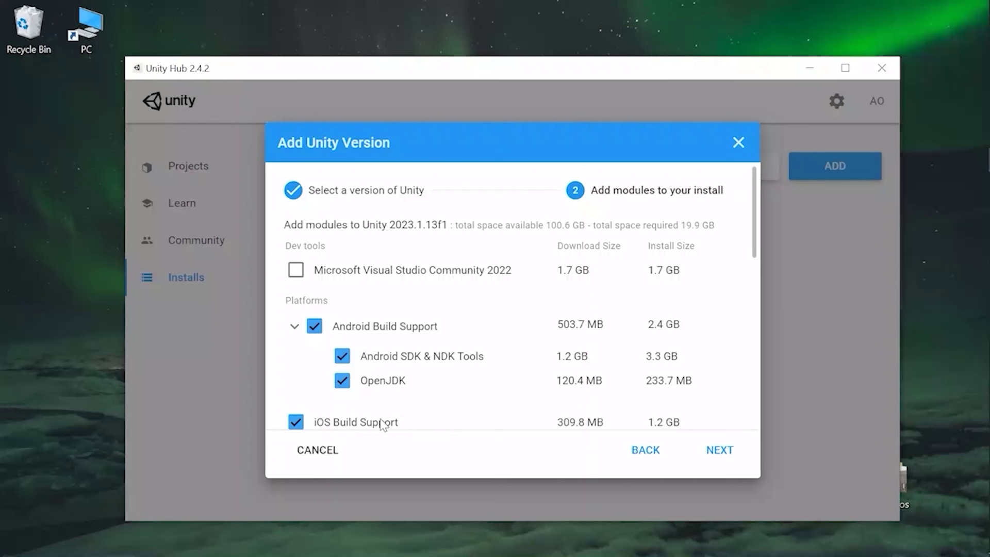
pyautogui.scroll(-5, 382, 424)
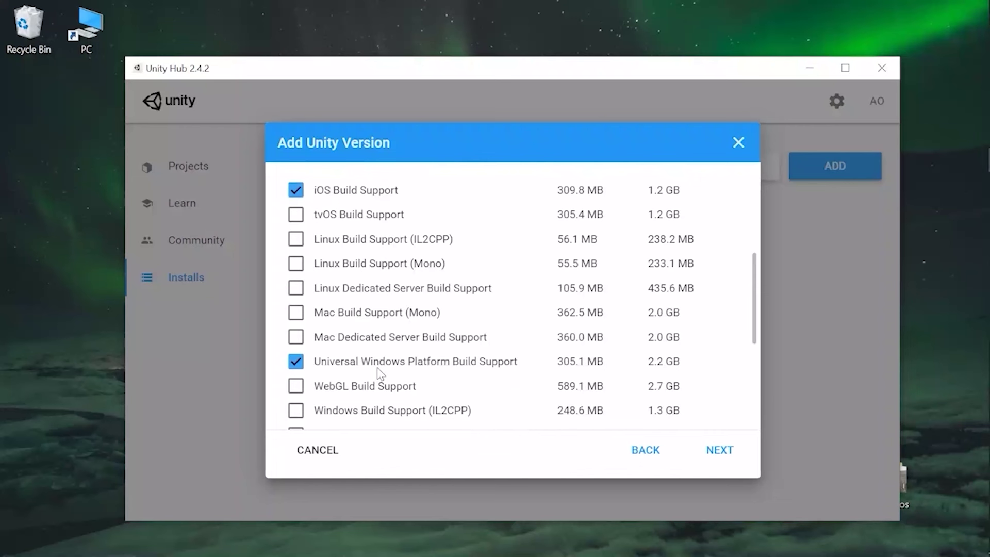
pyautogui.scroll(5, 380, 373)
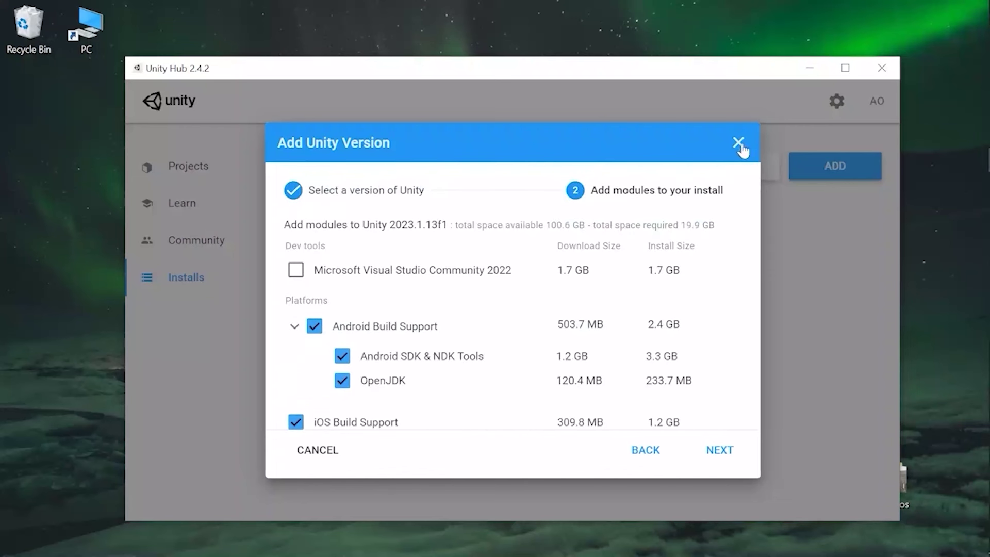
pyautogui.click(739, 144)
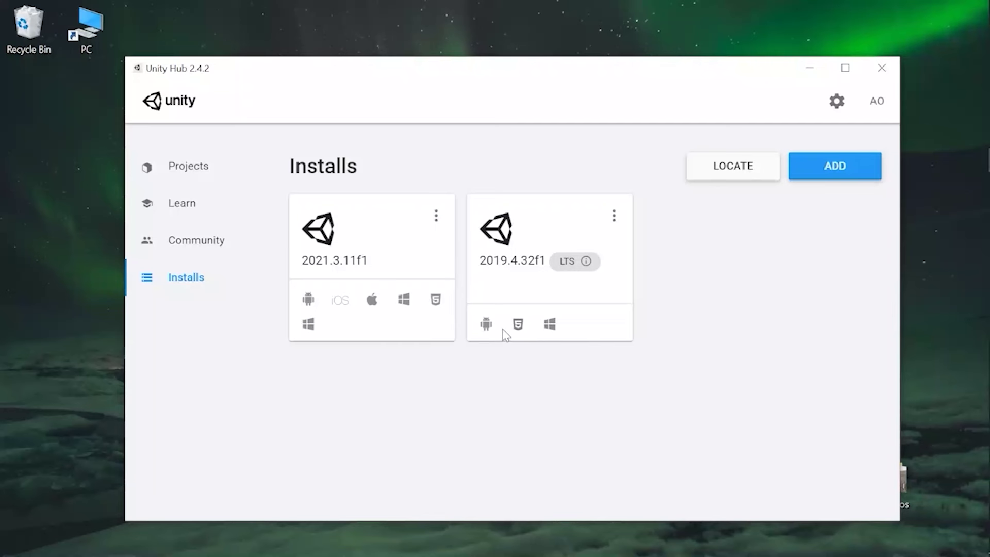
# Tick iOS and tvOS build support in 2019.4.32f1's Add Modules dialog, then cancel it
pyautogui.click(618, 218)
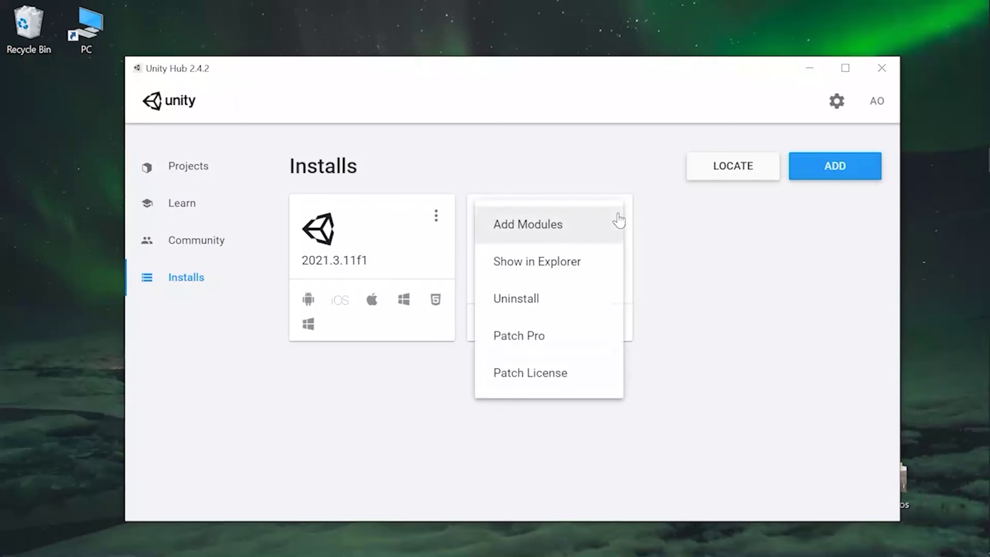
pyautogui.click(551, 227)
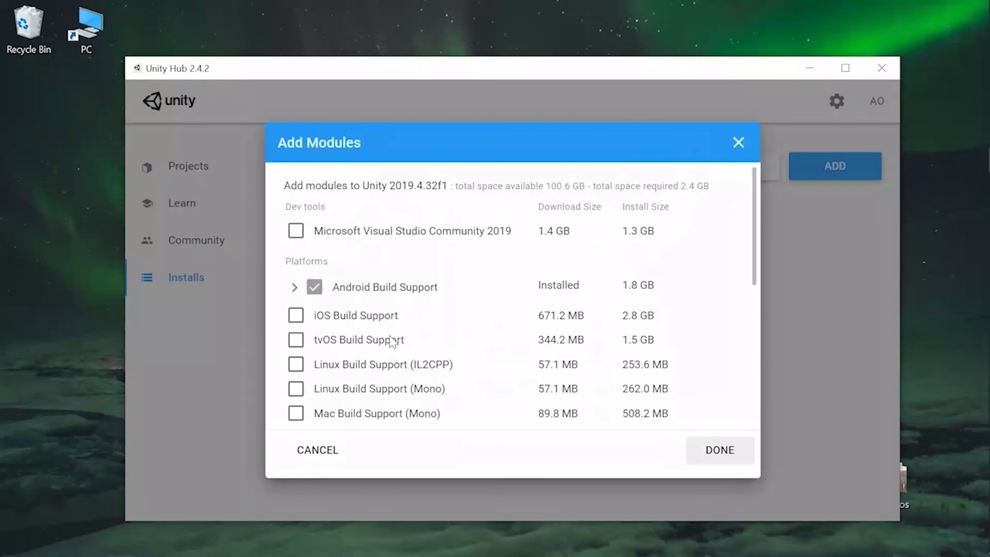
pyautogui.click(295, 316)
pyautogui.click(296, 341)
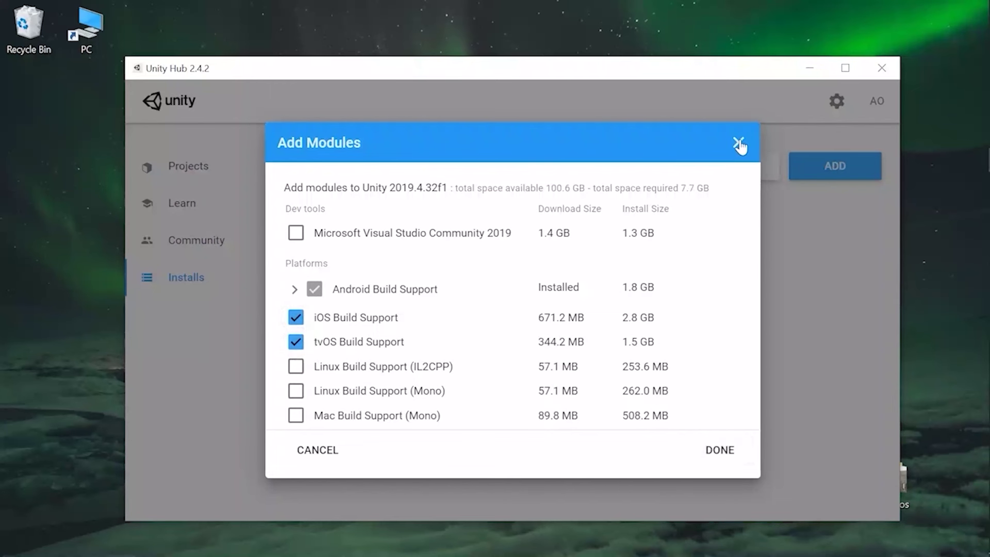
pyautogui.click(739, 145)
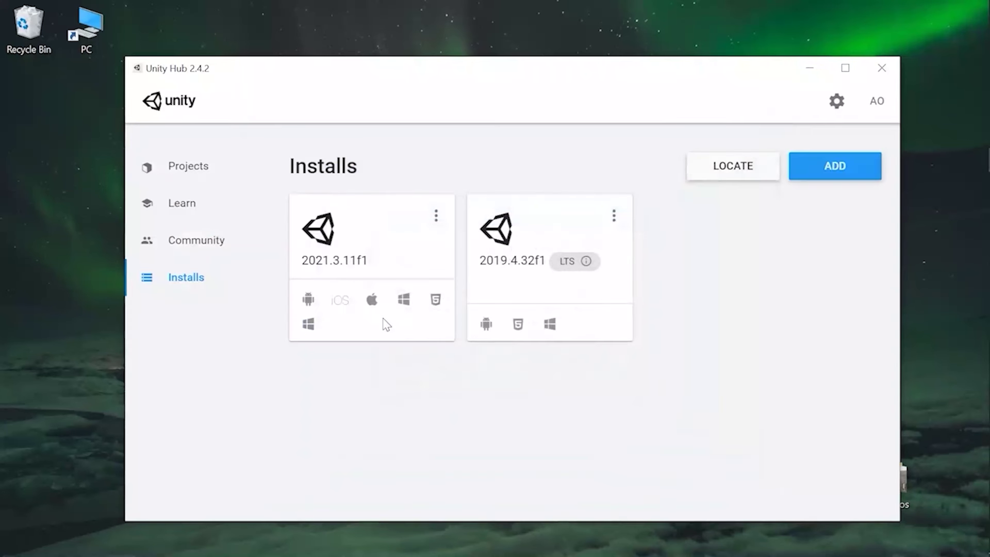
# Switch to the Projects page and scroll to ITVDN Unity Proj 1
pyautogui.click(185, 166)
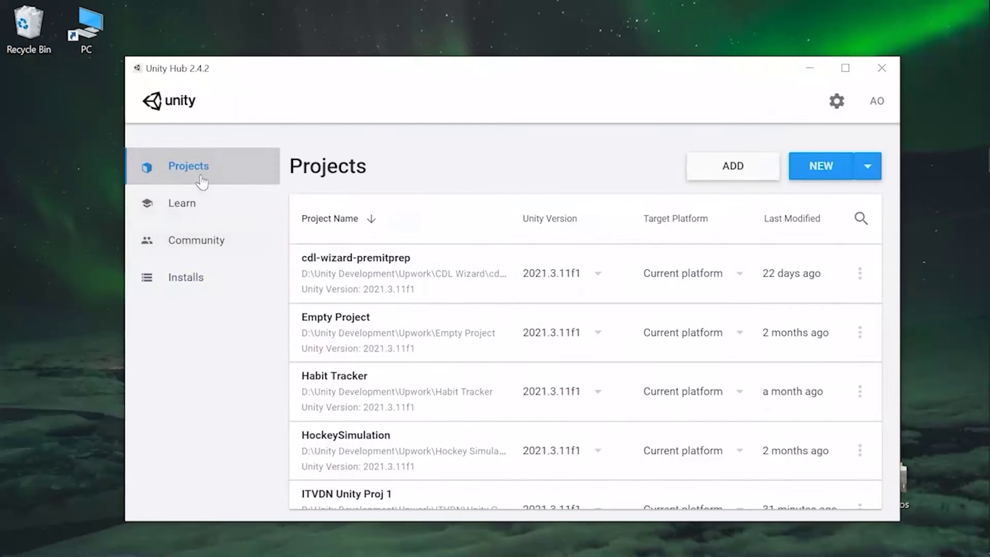
pyautogui.scroll(-1, 437, 322)
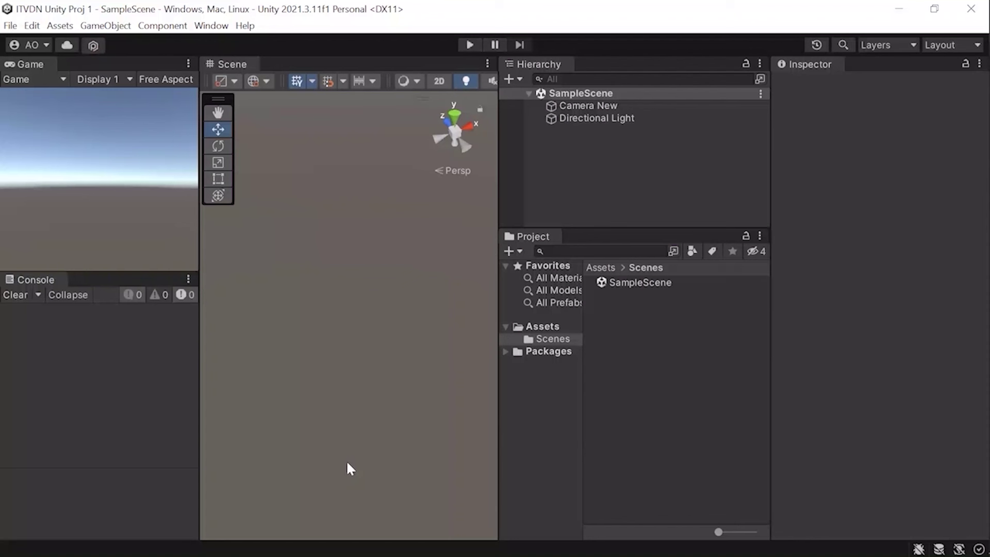
# Dock the Console beneath the Scene view and toggle Maximize on the Game view
pyautogui.moveTo(33, 280)
pyautogui.mouseDown()
pyautogui.moveTo(828, 422)
pyautogui.moveTo(335, 446)
pyautogui.mouseUp()
pyautogui.moveTo(199, 295); pyautogui.dragTo(426, 341)
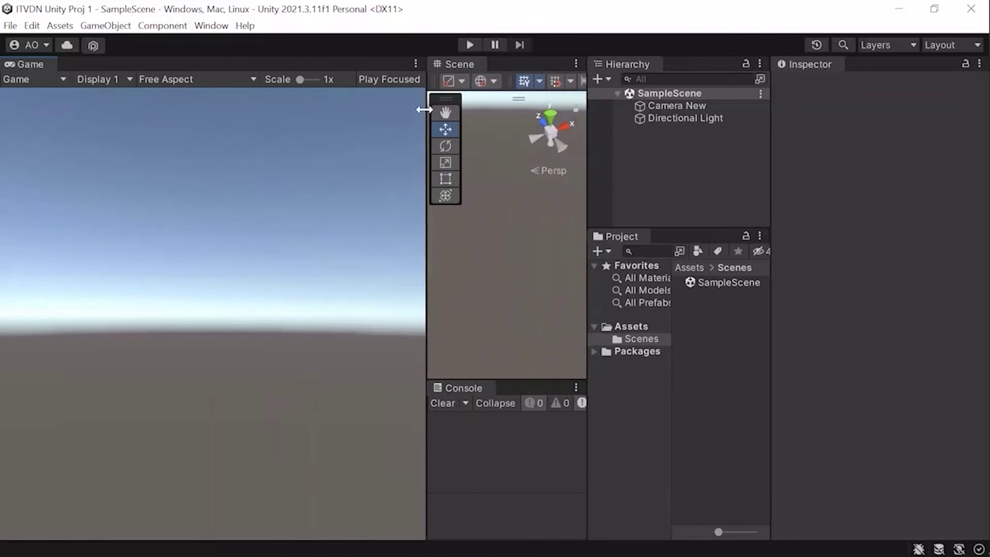
pyautogui.click(417, 63)
pyautogui.click(442, 115)
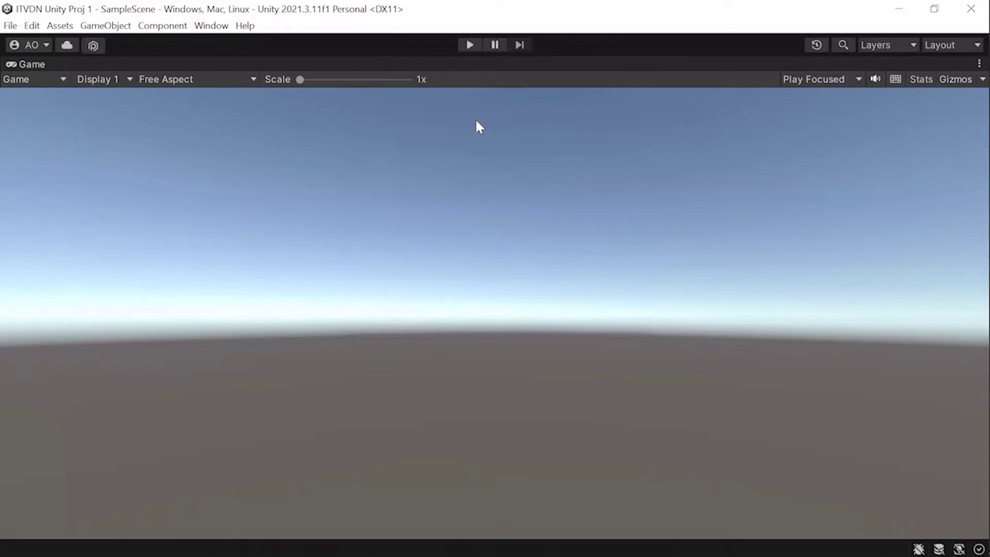
pyautogui.click(979, 63)
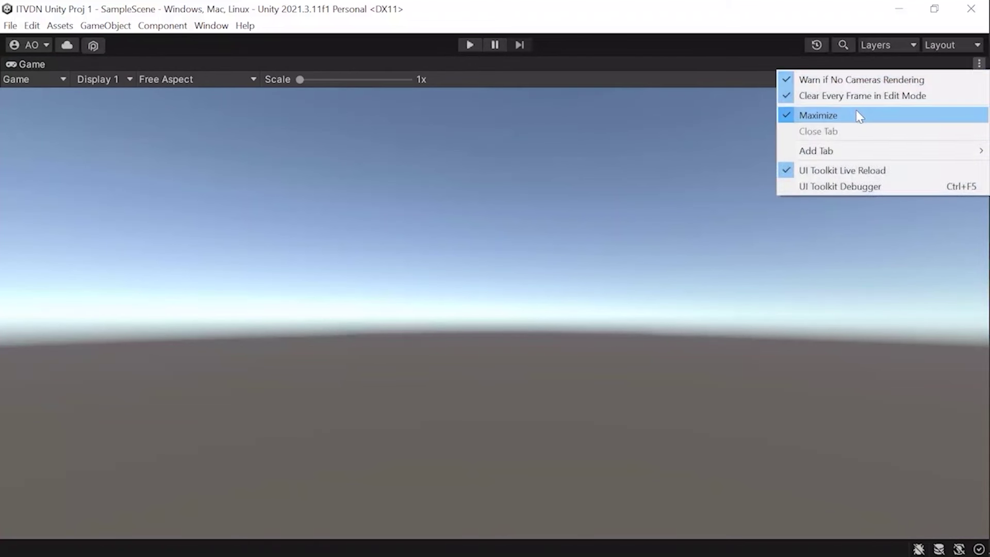
pyautogui.click(856, 115)
pyautogui.moveTo(426, 235); pyautogui.dragTo(203, 250)
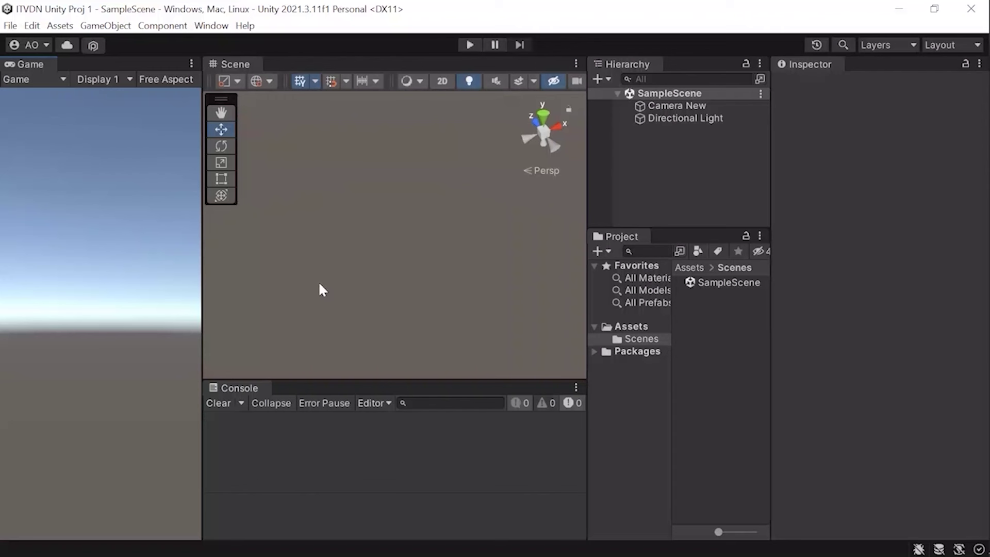
# Shrink the Game panel so the Scene view dominates, zoomed out on the camera and light
pyautogui.click(211, 25)
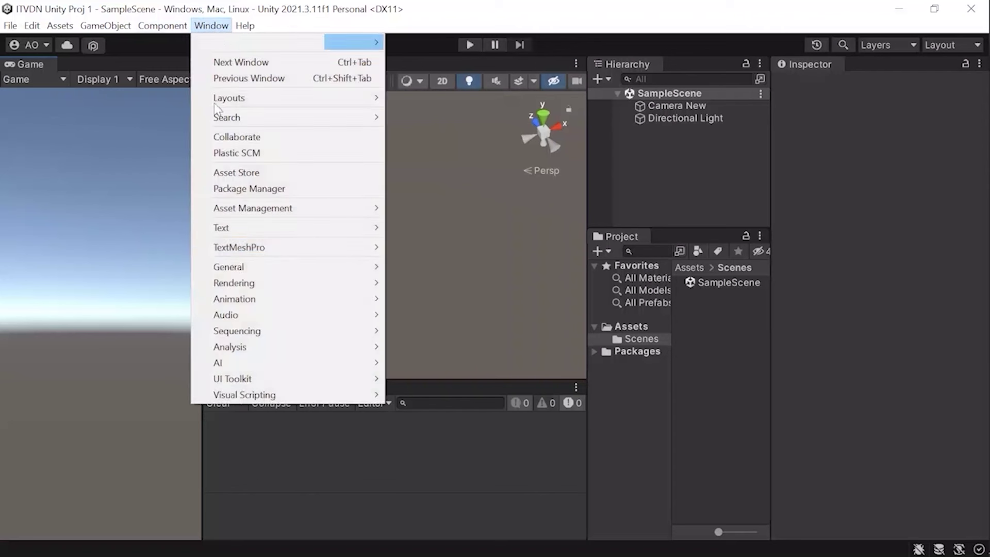
pyautogui.moveTo(240, 267)
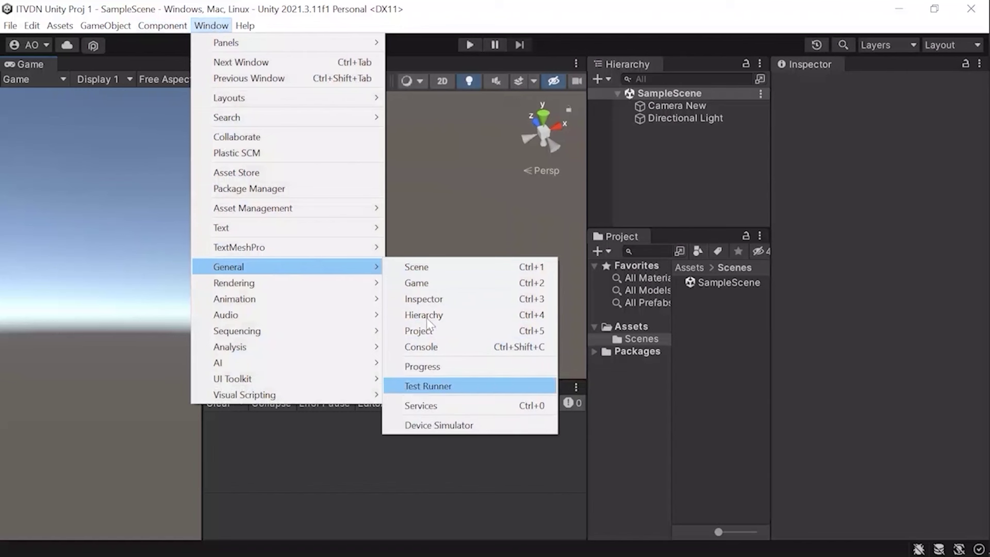
pyautogui.click(433, 266)
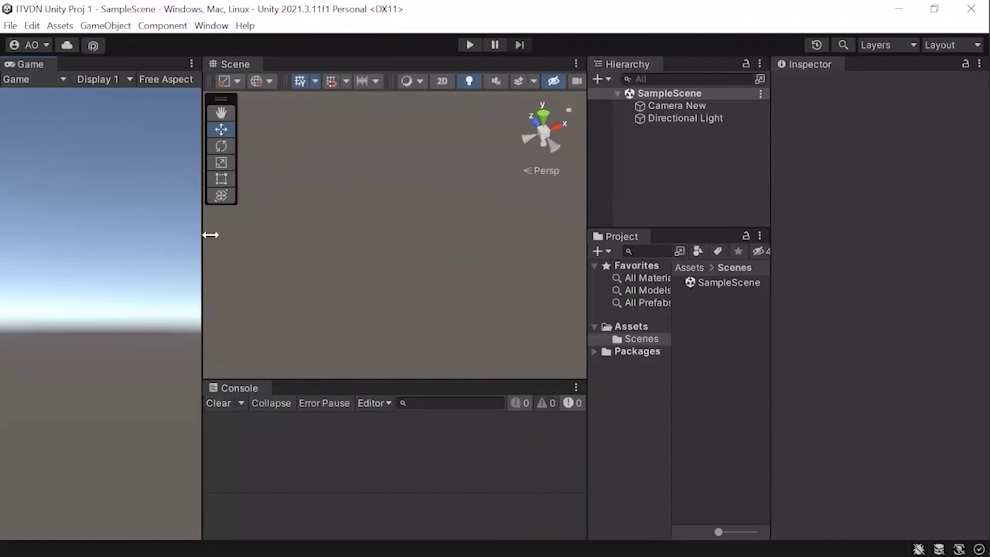
pyautogui.moveTo(202, 235); pyautogui.dragTo(320, 236)
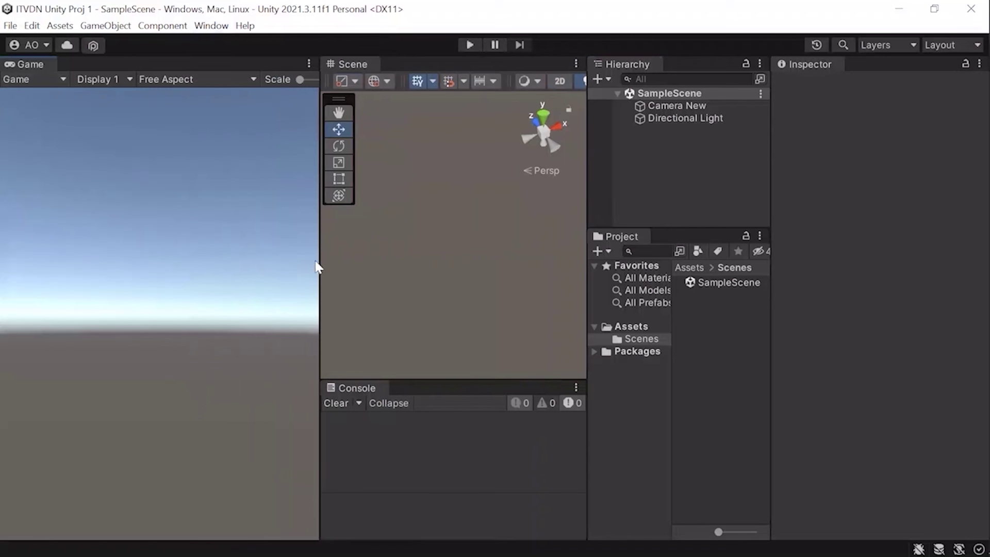
pyautogui.moveTo(316, 267); pyautogui.dragTo(114, 252)
pyautogui.scroll(-5, 317, 237)
pyautogui.moveTo(326, 208); pyautogui.dragTo(342, 278, button='middle')
pyautogui.scroll(-2, 346, 268)
pyautogui.scroll(-1, 345, 268)
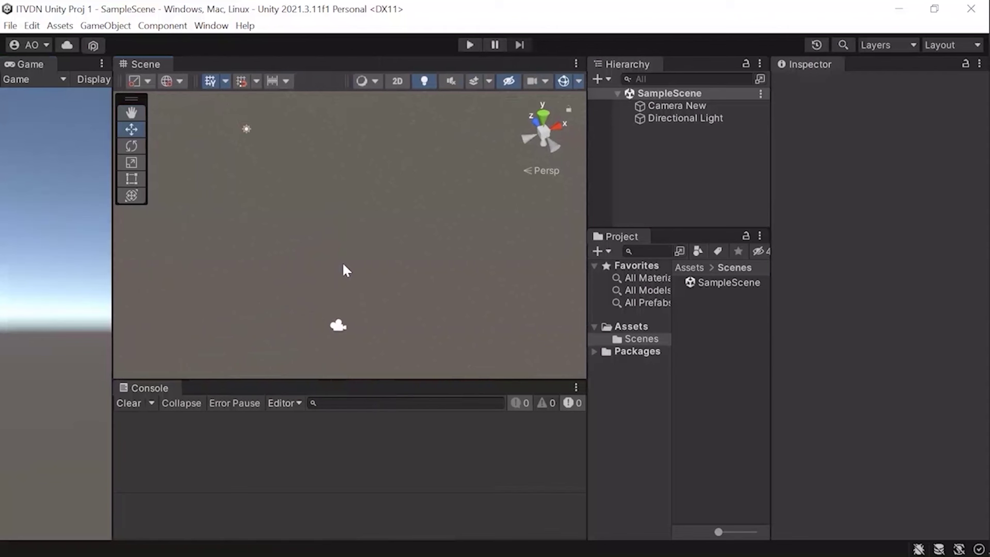
pyautogui.scroll(-2, 374, 293)
# Orbit the Scene view until the horizon and sky show behind the camera and light
pyautogui.keyDown('alt'); pyautogui.moveTo(374, 264); pyautogui.dragTo(442, 200); pyautogui.keyUp('alt')
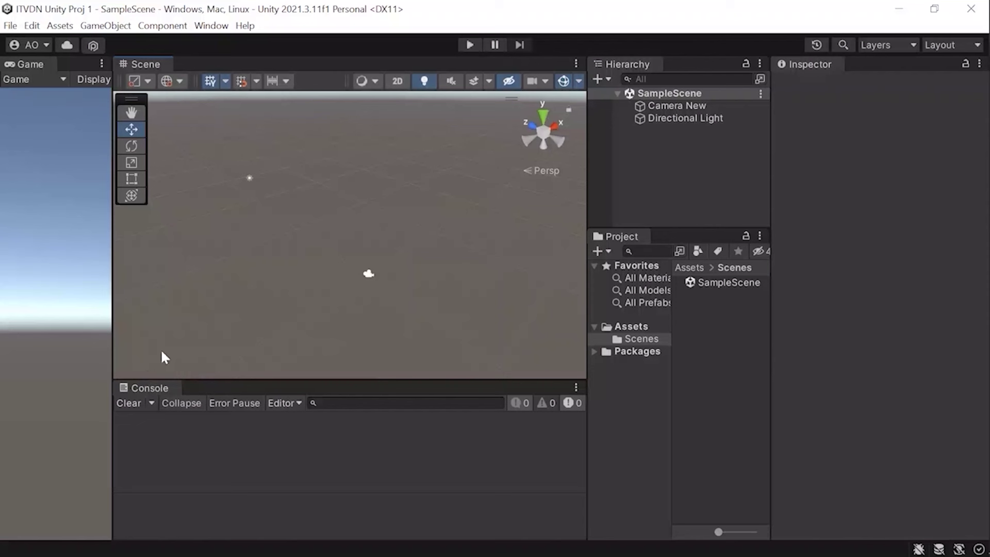
# Bring up the Console window and widen the Hierarchy and Project panels
pyautogui.click(209, 27)
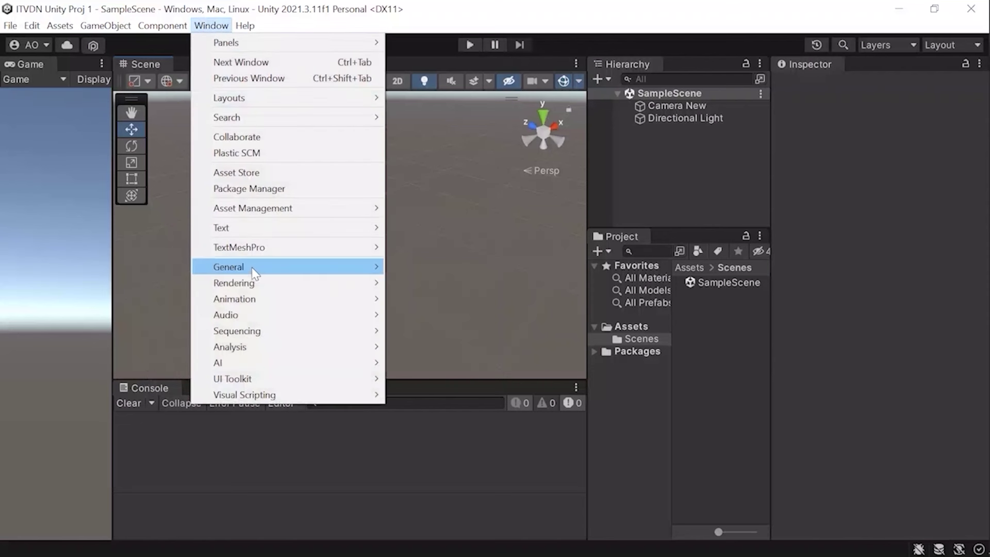
pyautogui.moveTo(252, 268)
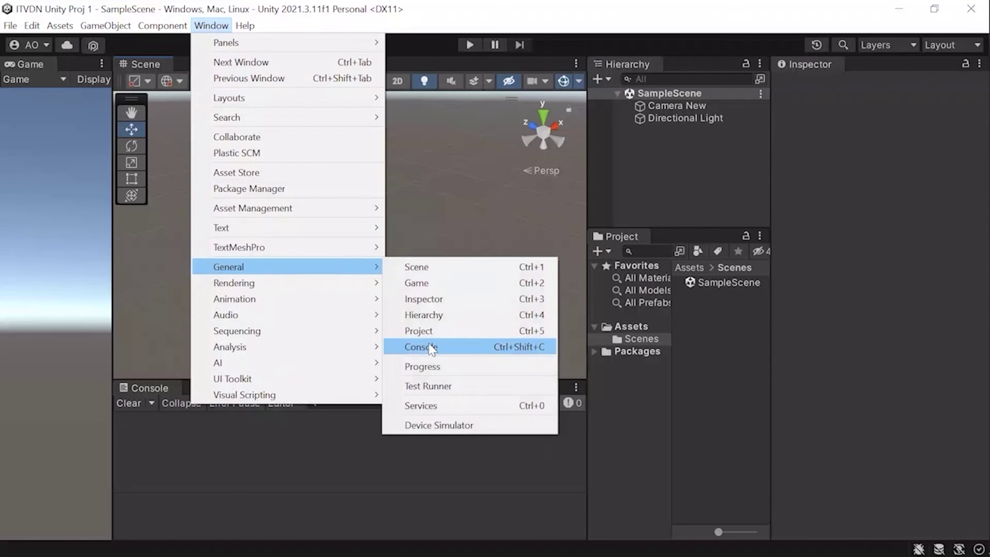
pyautogui.click(157, 395)
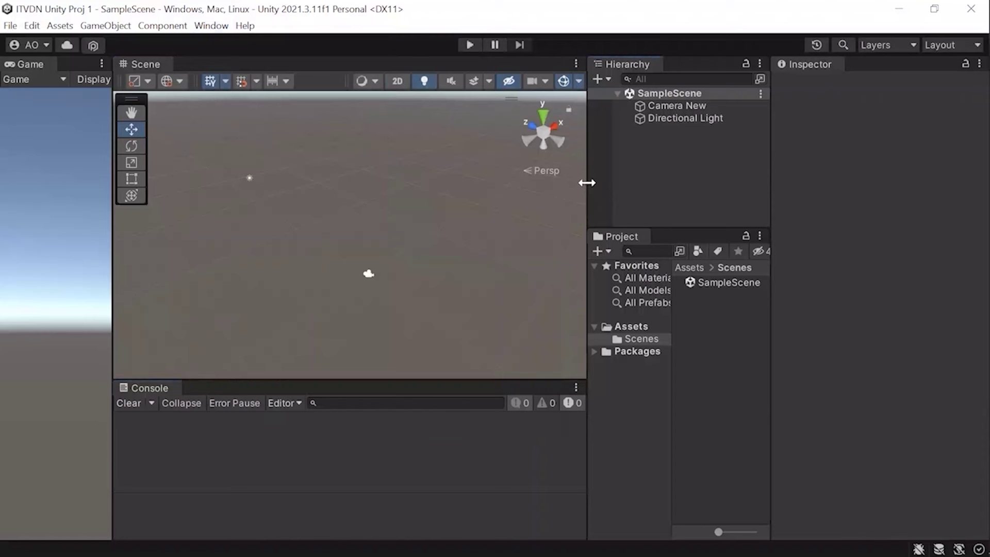
pyautogui.moveTo(587, 184); pyautogui.dragTo(379, 206)
pyautogui.moveTo(469, 225); pyautogui.dragTo(469, 375)
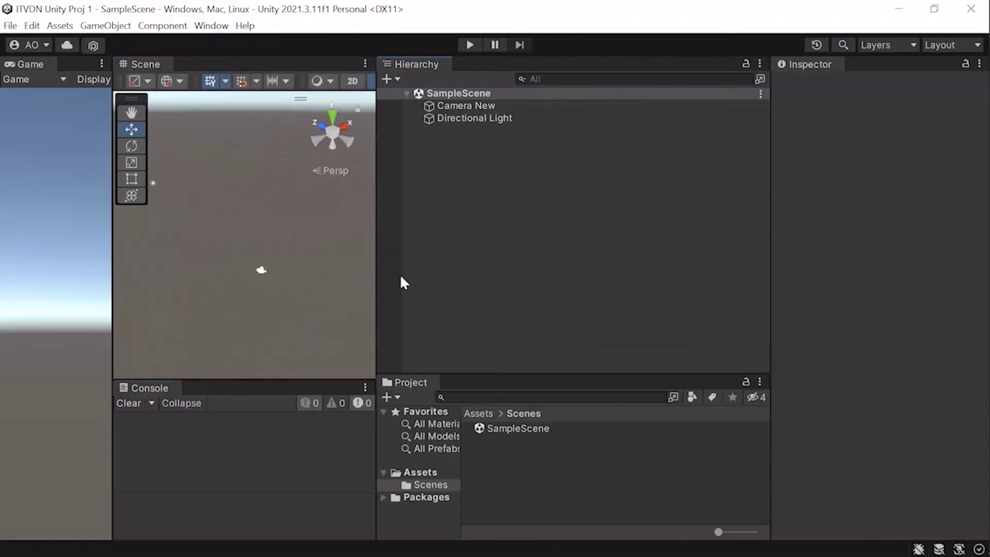
pyautogui.moveTo(400, 274); pyautogui.dragTo(444, 274)
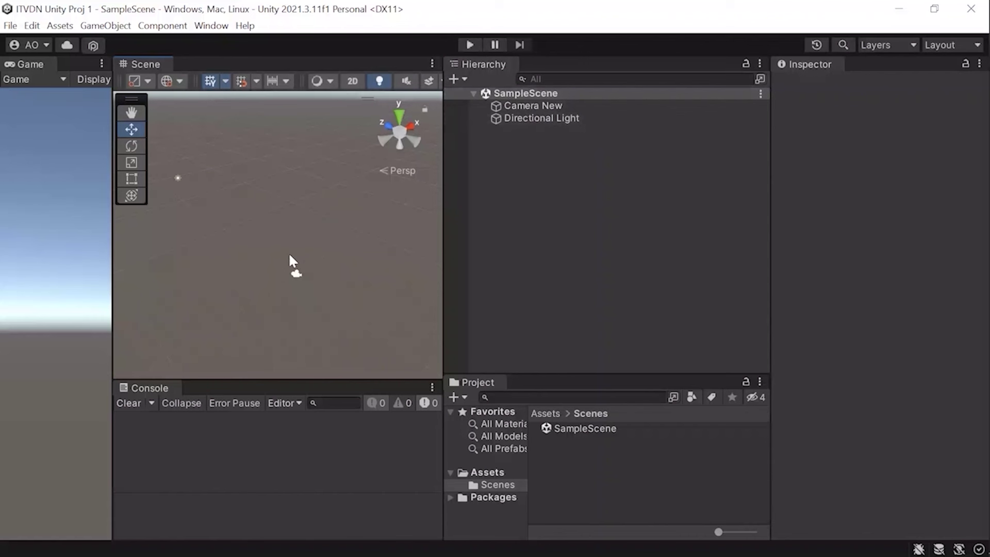
# Compare Camera New and Directional Light in the Inspector, leaving the light's name unchanged
pyautogui.click(542, 119)
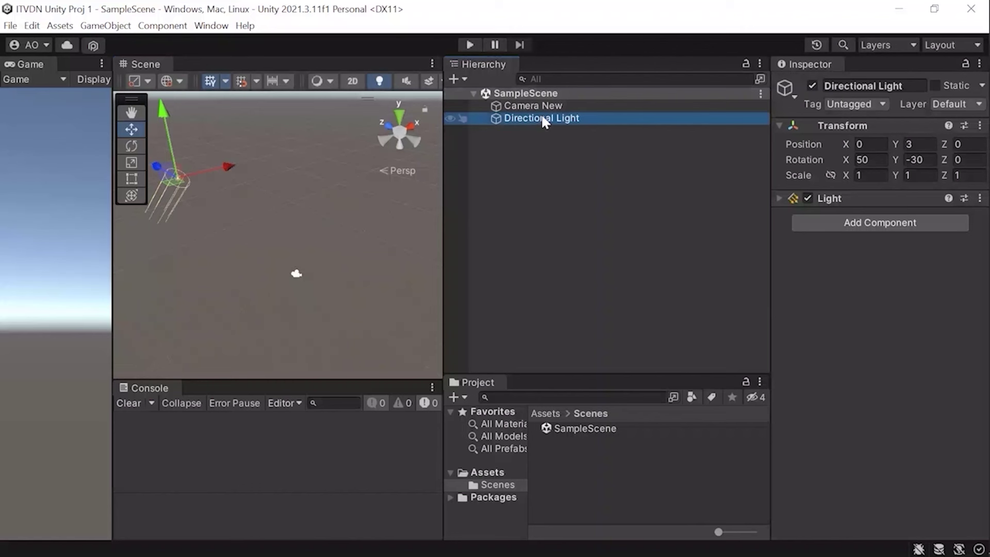
pyautogui.click(544, 119)
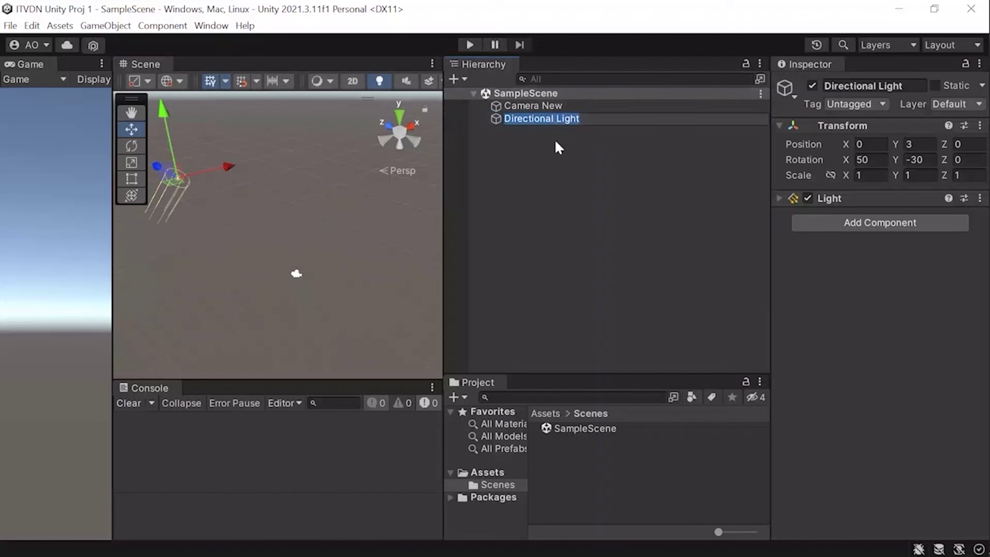
pyautogui.click(556, 142)
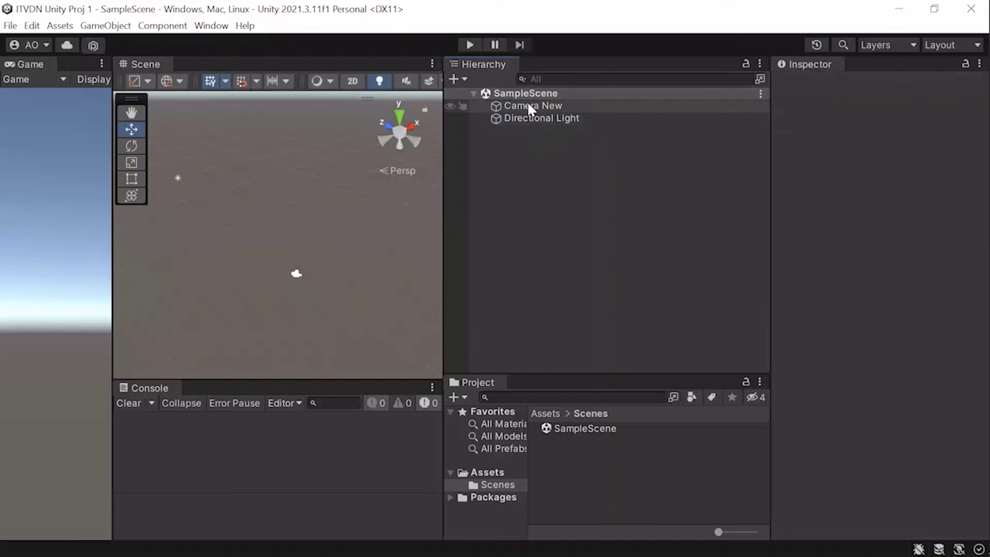
pyautogui.click(527, 106)
pyautogui.click(536, 118)
pyautogui.click(541, 109)
pyautogui.click(543, 118)
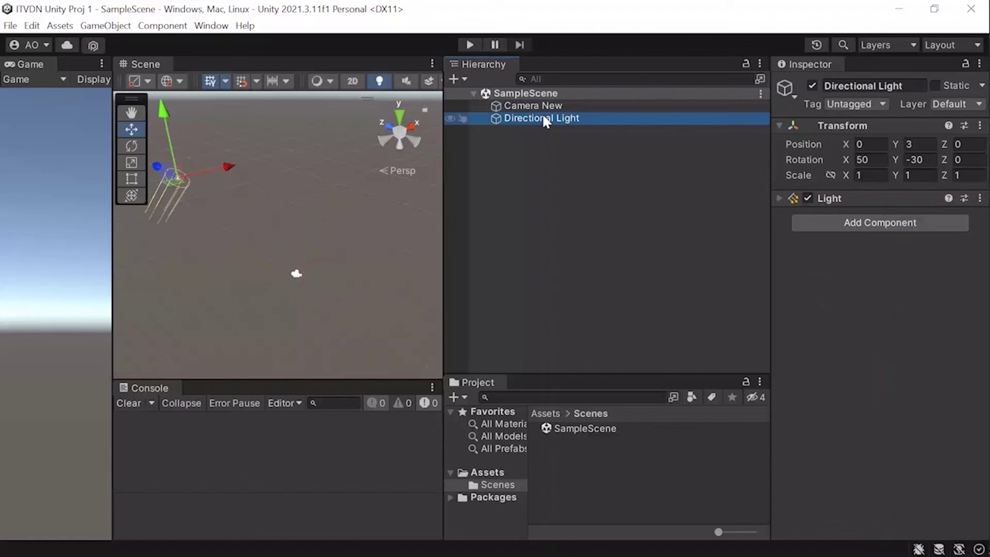
# Rename Camera New to 'New Camera' in the Hierarchy
pyautogui.click(539, 106)
pyautogui.click(551, 105)
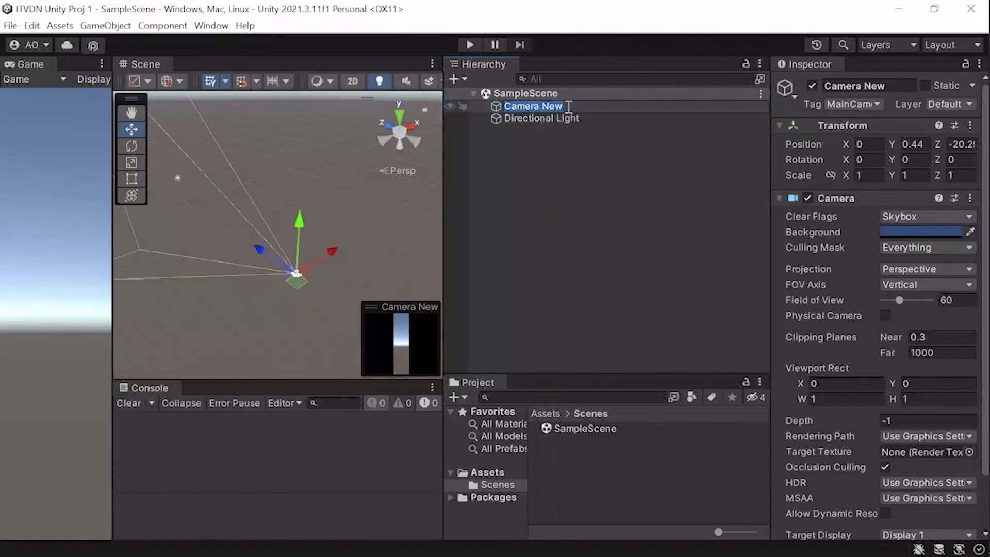
pyautogui.write('New Camera')
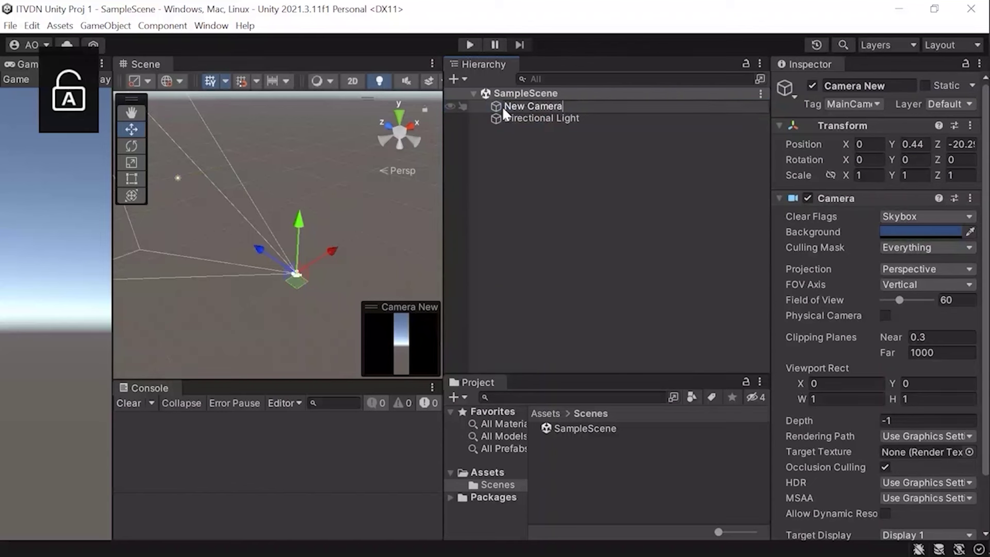
pyautogui.press('Return')
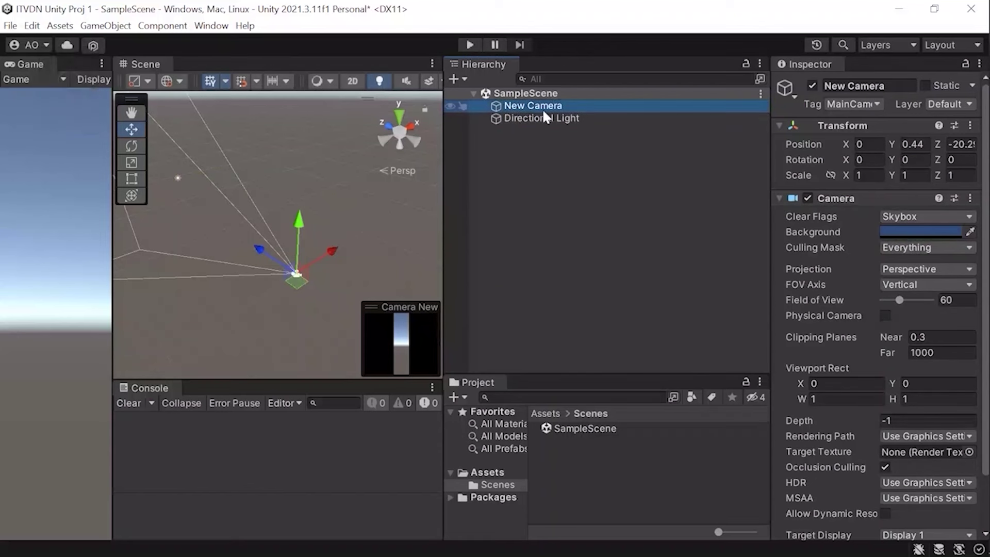
# Widen the Inspector and fold then unfold the Camera component
pyautogui.moveTo(771, 155); pyautogui.dragTo(643, 164)
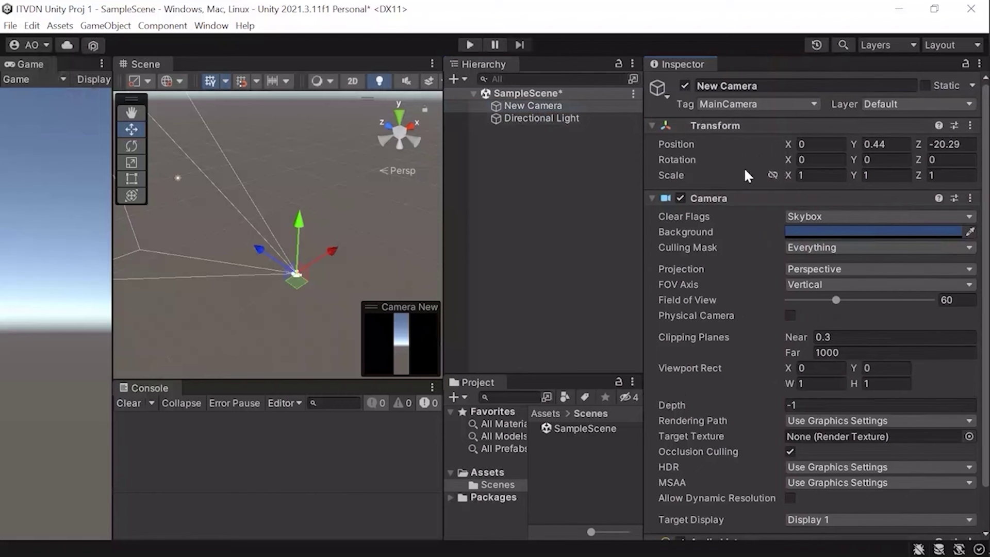
pyautogui.moveTo(694, 145)
pyautogui.click(713, 199)
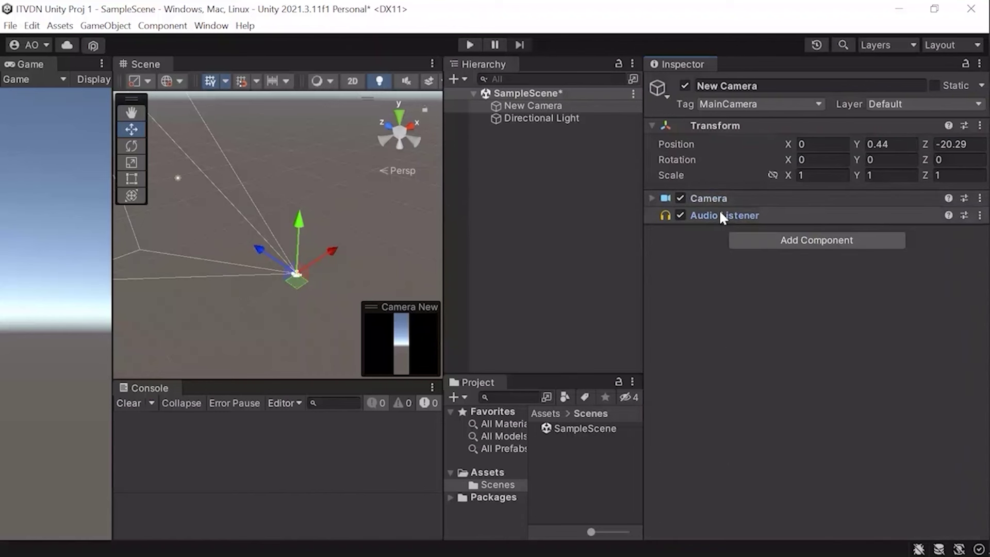
pyautogui.click(721, 200)
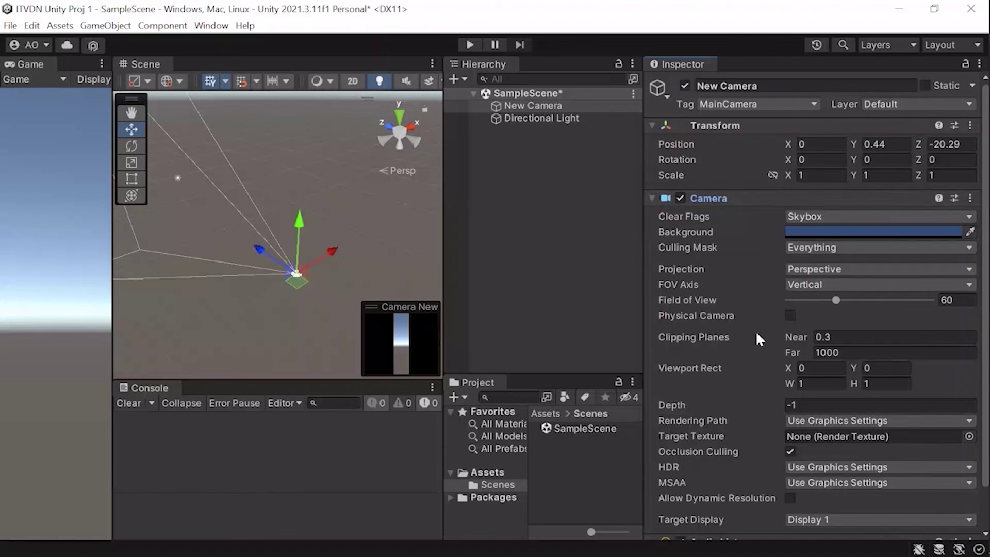
# Frame New Camera and drag it back along Z to -30.58, widening the Game view
pyautogui.doubleClick(532, 106)
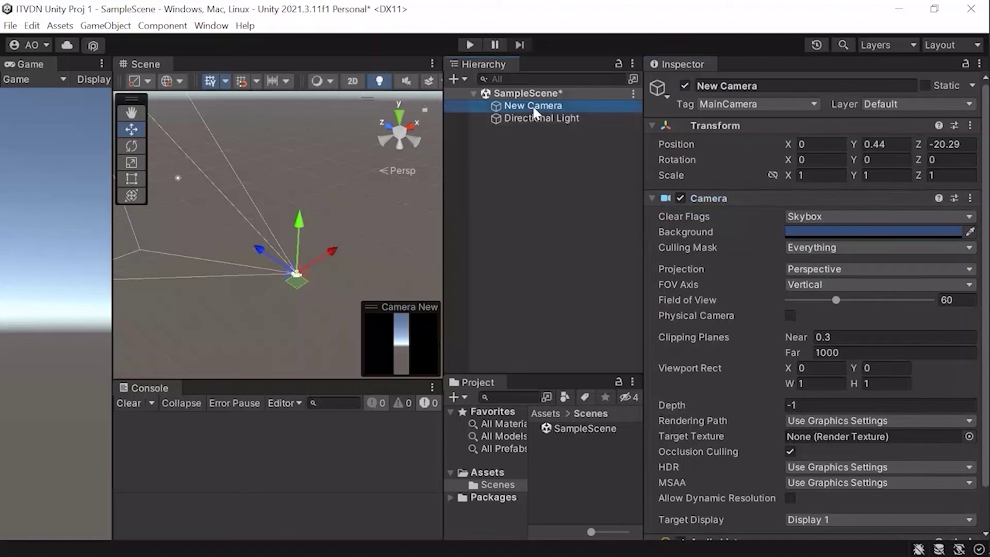
pyautogui.moveTo(246, 213); pyautogui.dragTo(254, 227)
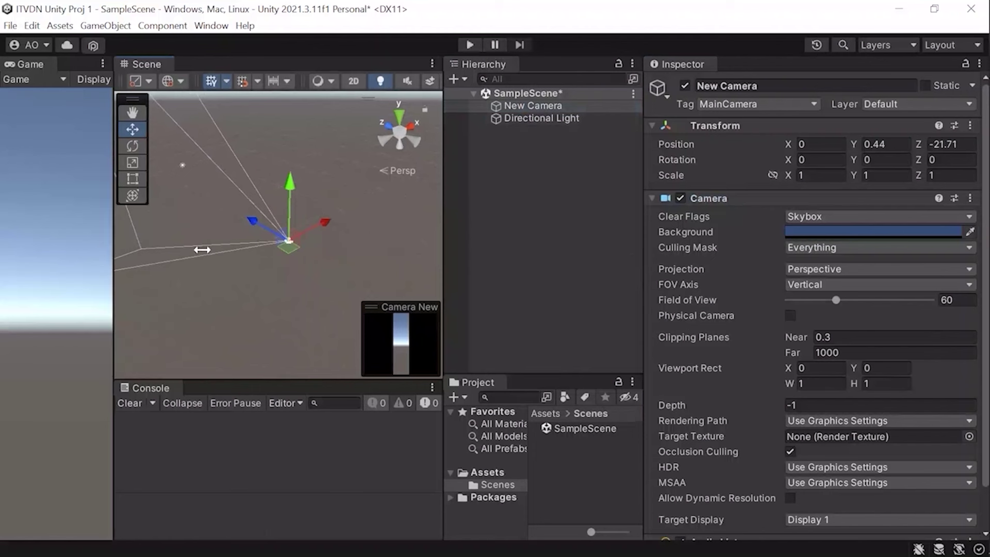
pyautogui.moveTo(113, 252); pyautogui.dragTo(264, 252)
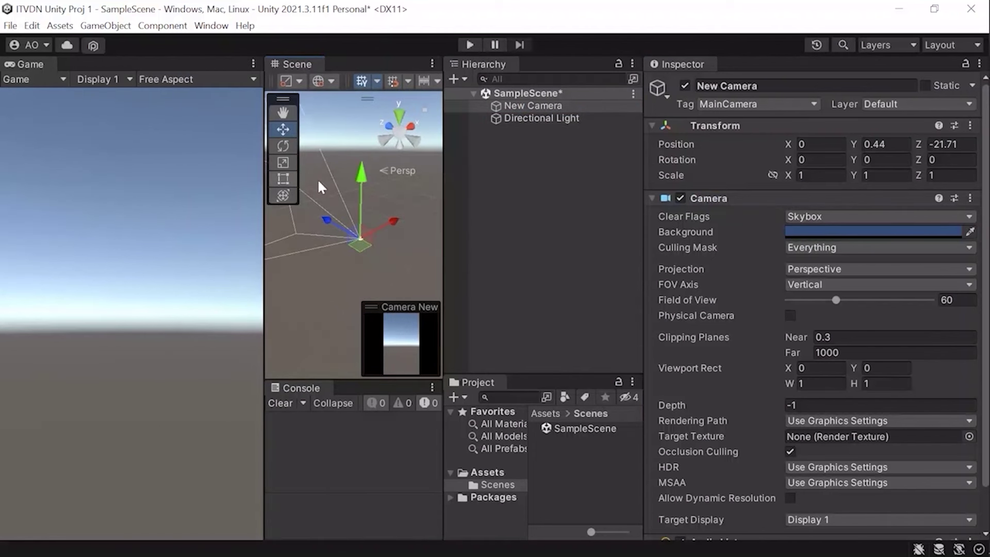
pyautogui.moveTo(326, 220); pyautogui.dragTo(369, 237)
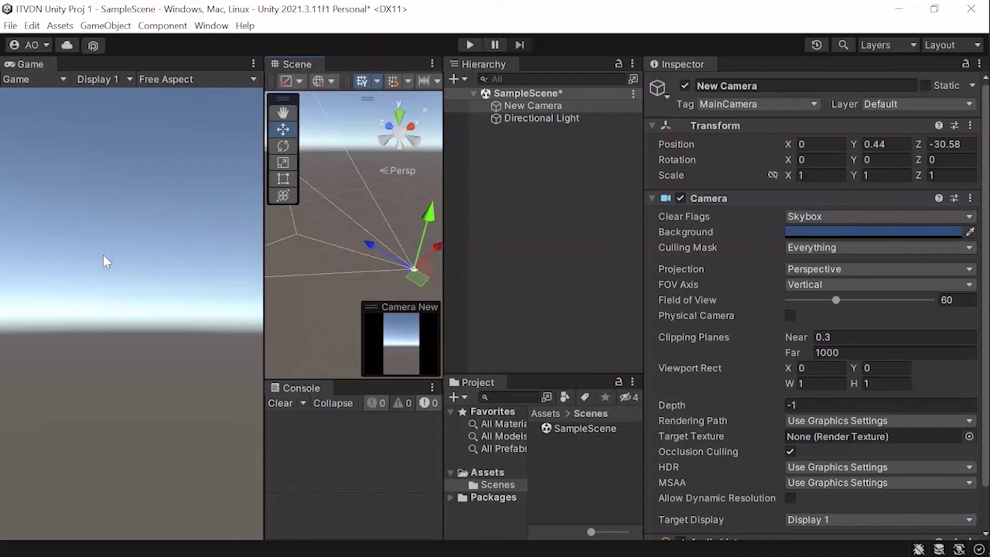
# Clear the selection, enlarge the Project area, and open Assets > Scenes
pyautogui.click(545, 174)
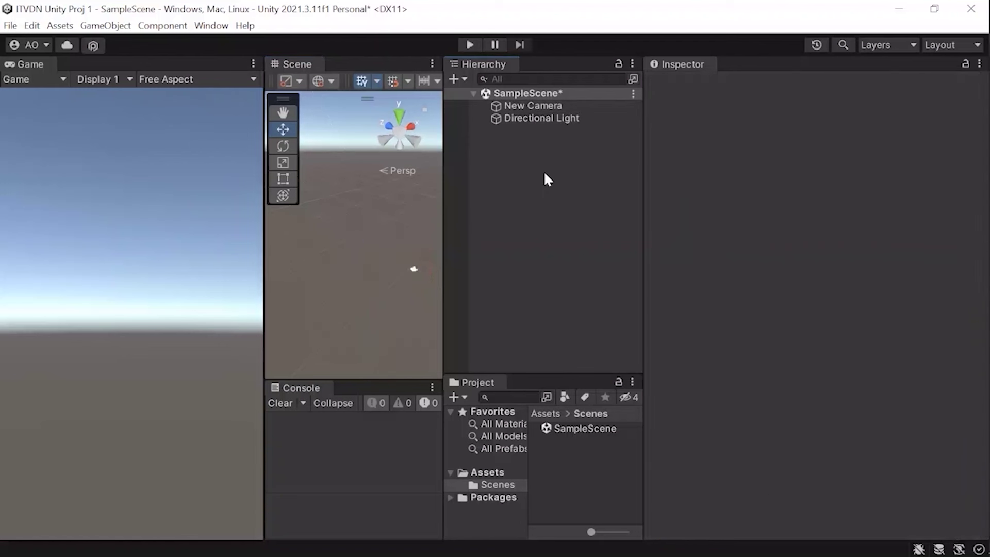
pyautogui.click(551, 122)
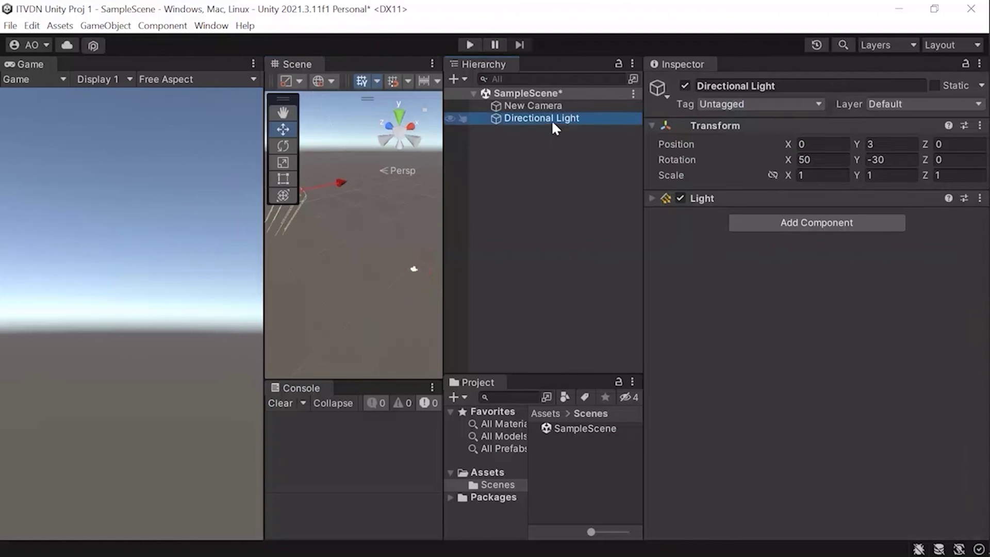
pyautogui.click(554, 146)
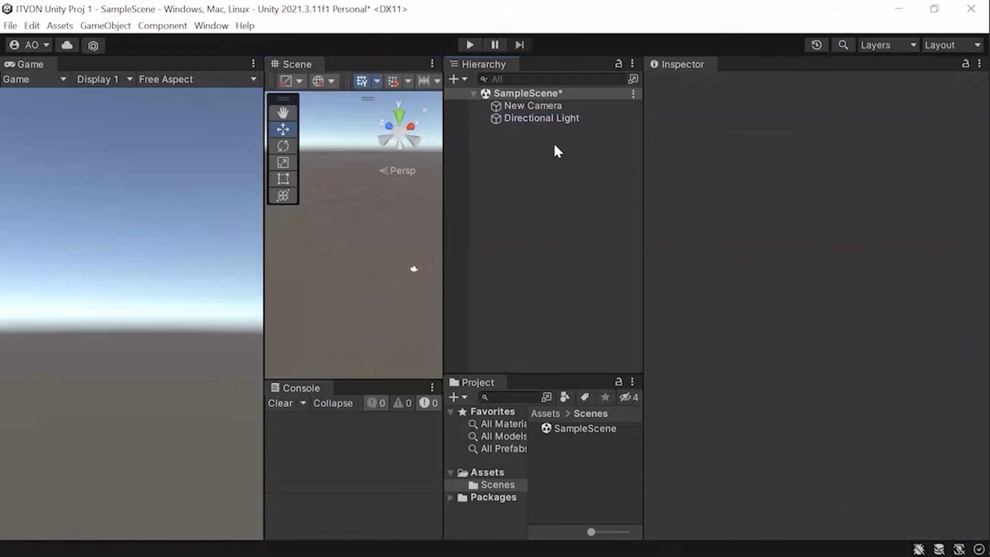
pyautogui.moveTo(527, 372); pyautogui.dragTo(548, 214)
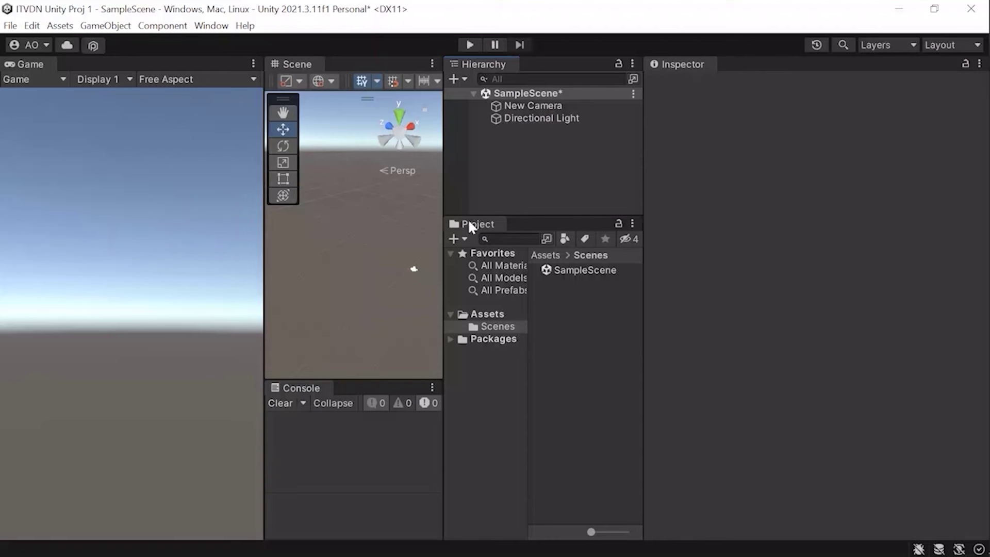
pyautogui.click(496, 314)
pyautogui.click(498, 326)
pyautogui.rightClick(506, 327)
pyautogui.click(574, 213)
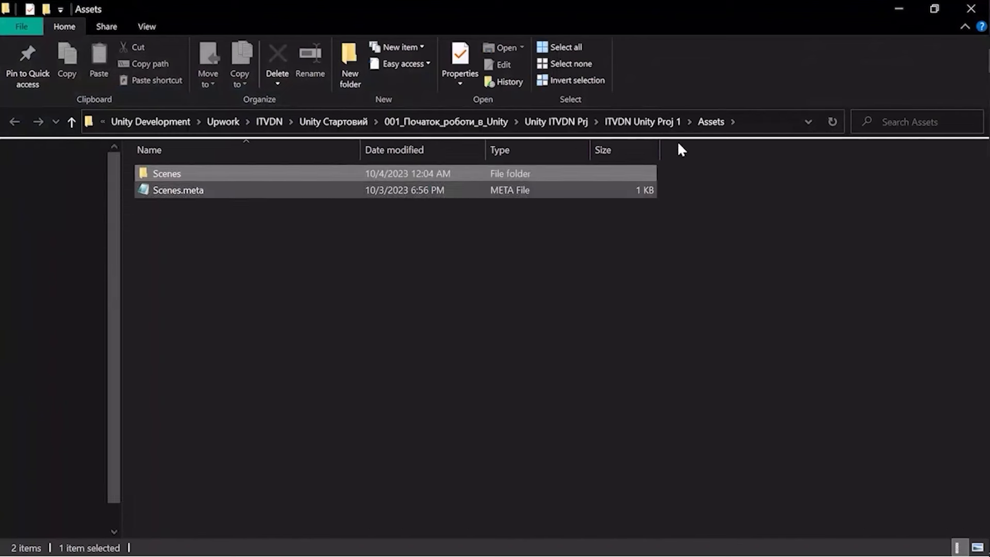
pyautogui.click(70, 120)
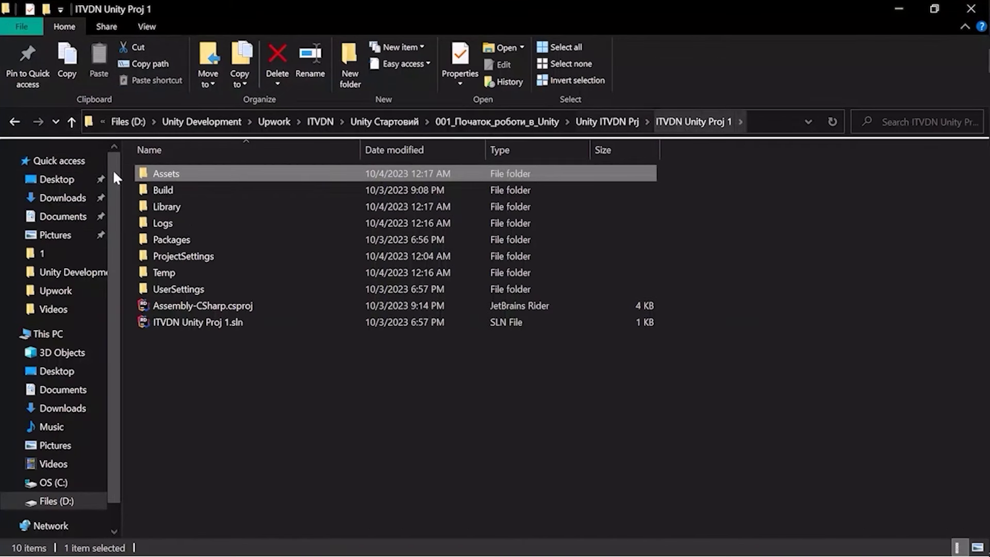
pyautogui.moveTo(169, 175)
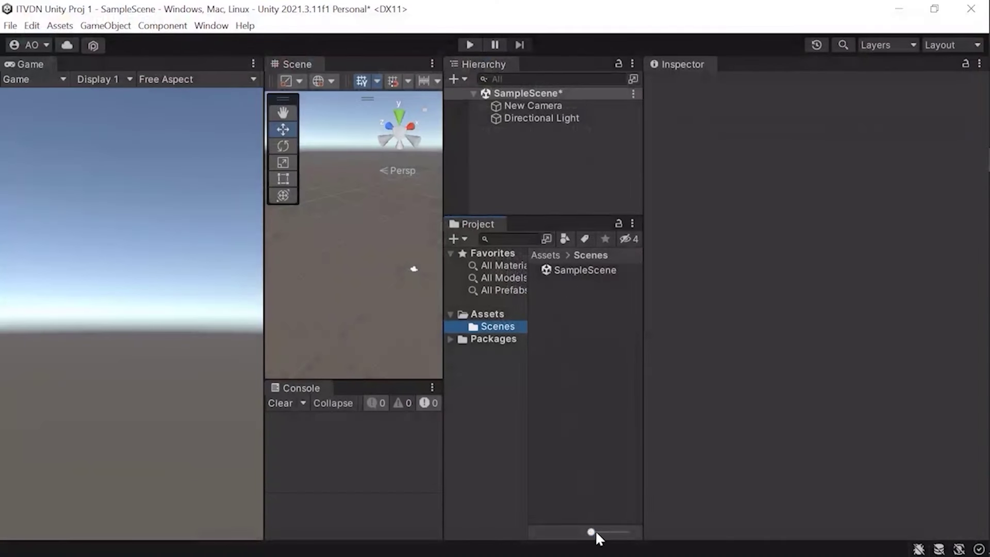
pyautogui.moveTo(595, 532)
pyautogui.mouseDown()
pyautogui.moveTo(626, 531)
pyautogui.moveTo(569, 532)
pyautogui.mouseUp()
# Select New Camera and widen its Field of View from 60 to 83.3
pyautogui.click(606, 105)
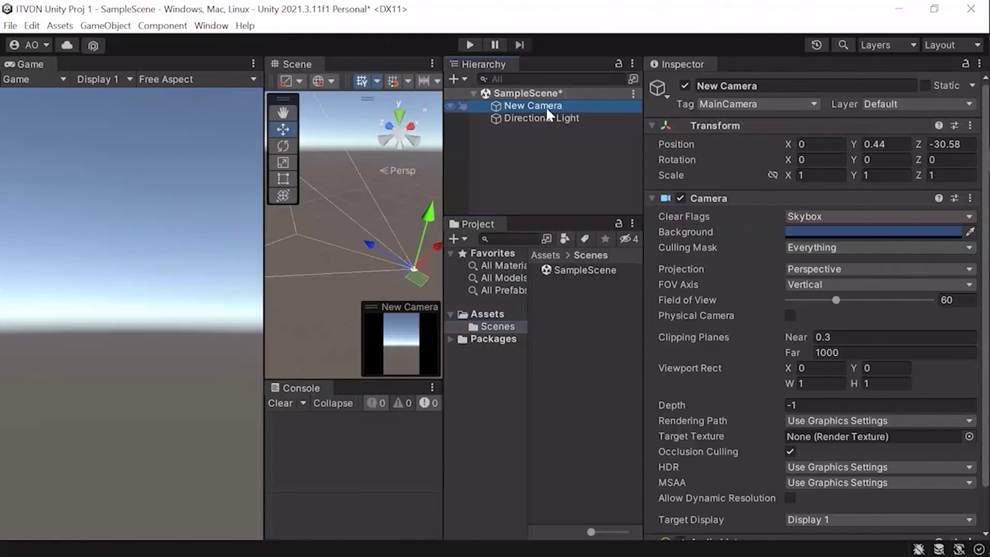
pyautogui.scroll(-2, 703, 255)
pyautogui.scroll(2, 710, 276)
pyautogui.scroll(-2, 708, 276)
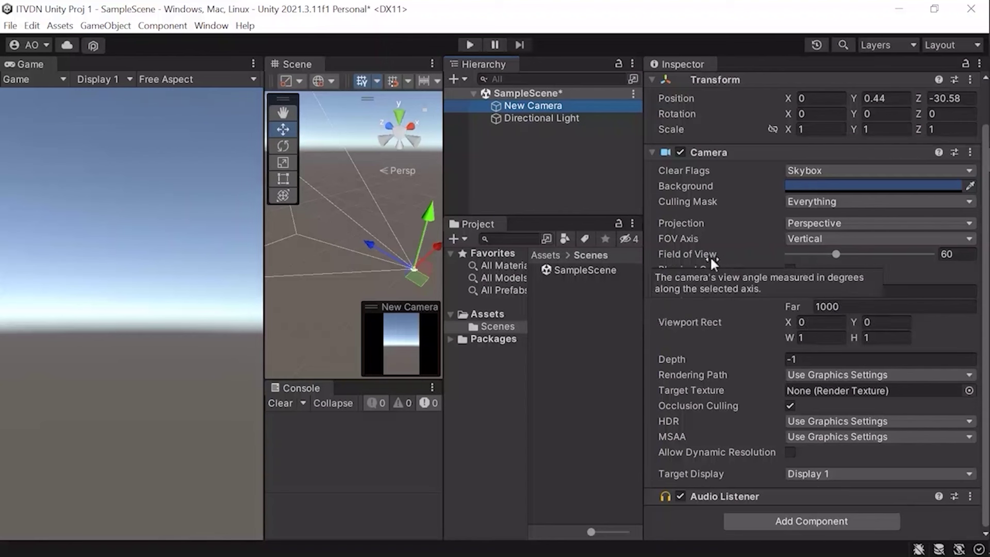
pyautogui.moveTo(836, 254); pyautogui.dragTo(859, 256)
pyautogui.moveTo(831, 254)
pyautogui.mouseDown()
pyautogui.moveTo(860, 255)
pyautogui.moveTo(825, 262)
pyautogui.moveTo(854, 263)
pyautogui.mouseUp()
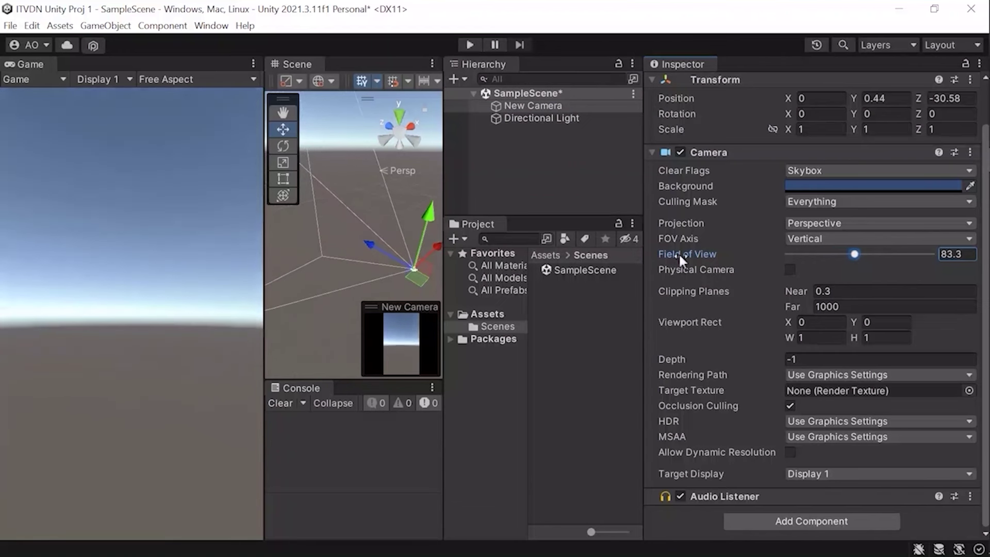
pyautogui.moveTo(680, 256)
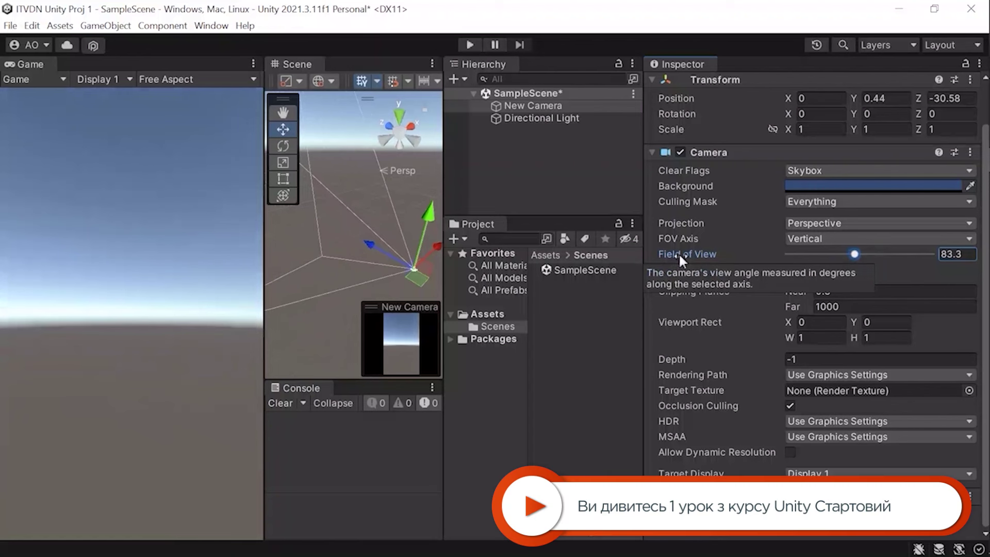
# Collapse New Camera's Camera component and bring up the File menu
pyautogui.click(720, 150)
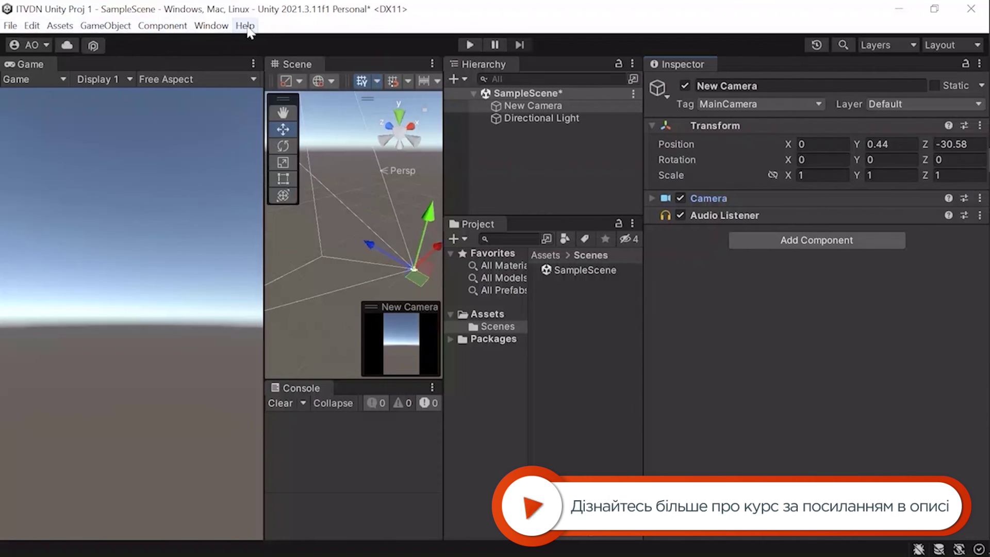
pyautogui.click(10, 26)
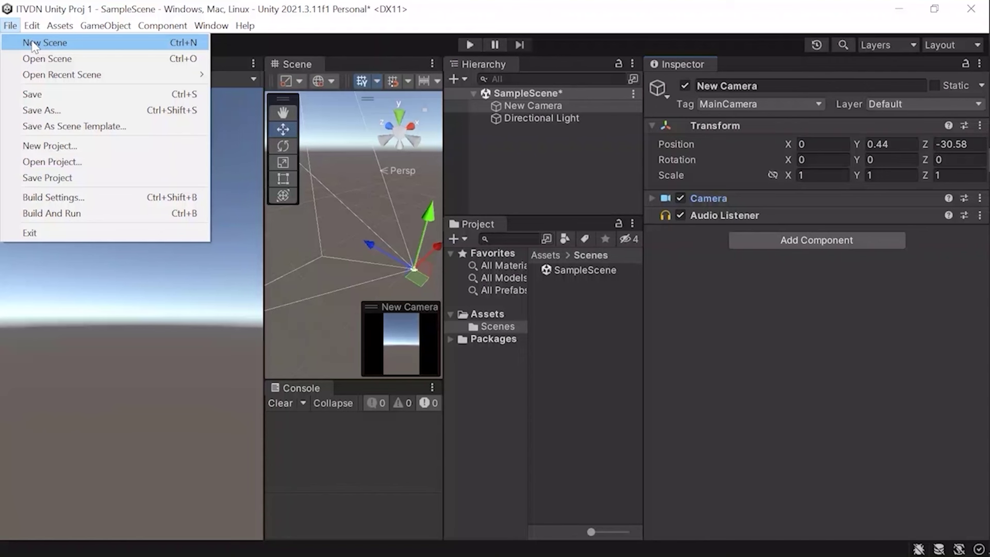
# Create a new scene from the Empty template, saving SampleScene's changes first
pyautogui.click(32, 45)
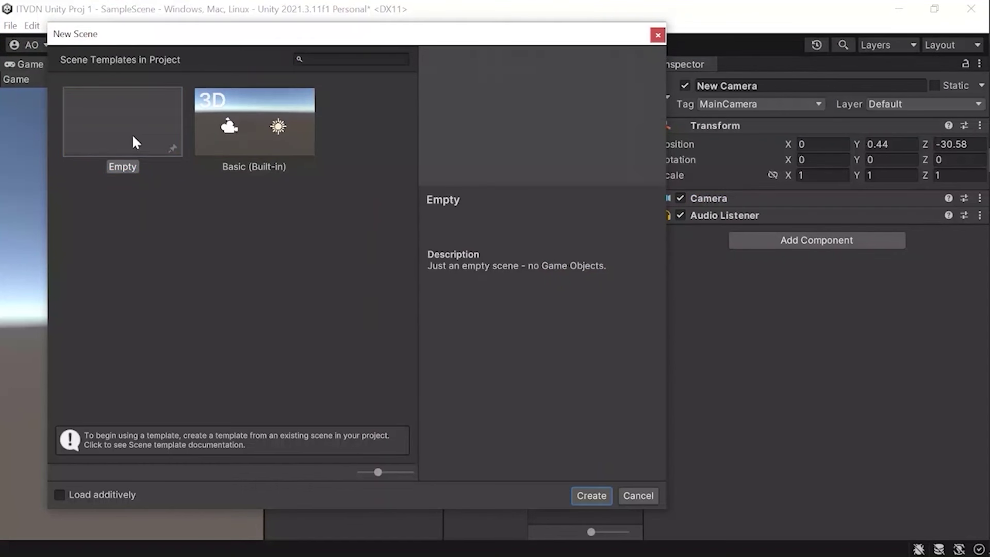
pyautogui.click(133, 137)
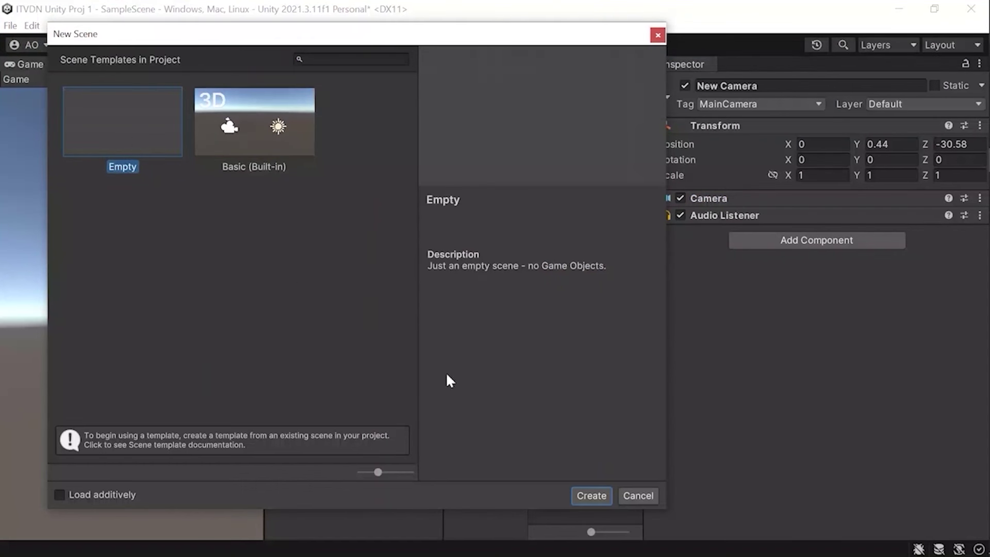
pyautogui.click(591, 497)
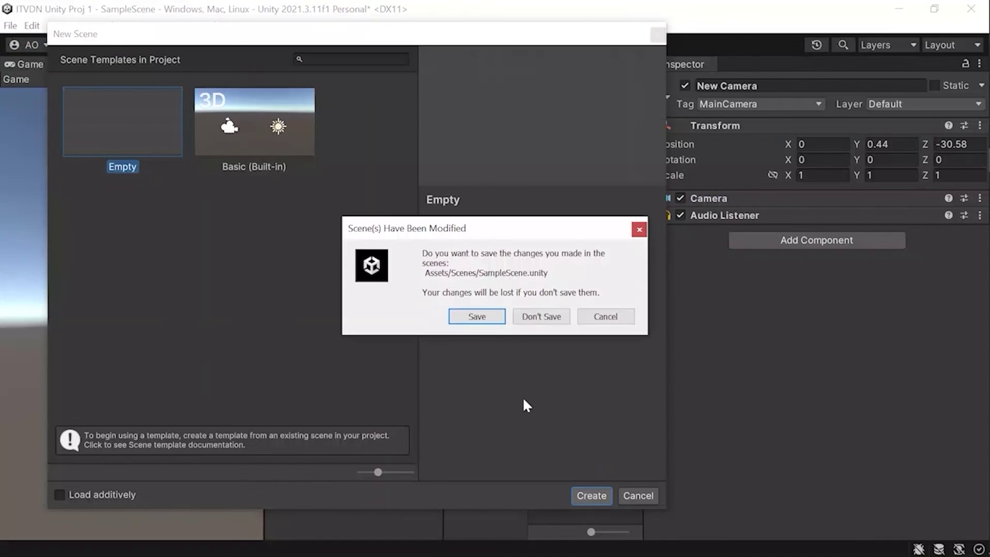
pyautogui.click(491, 317)
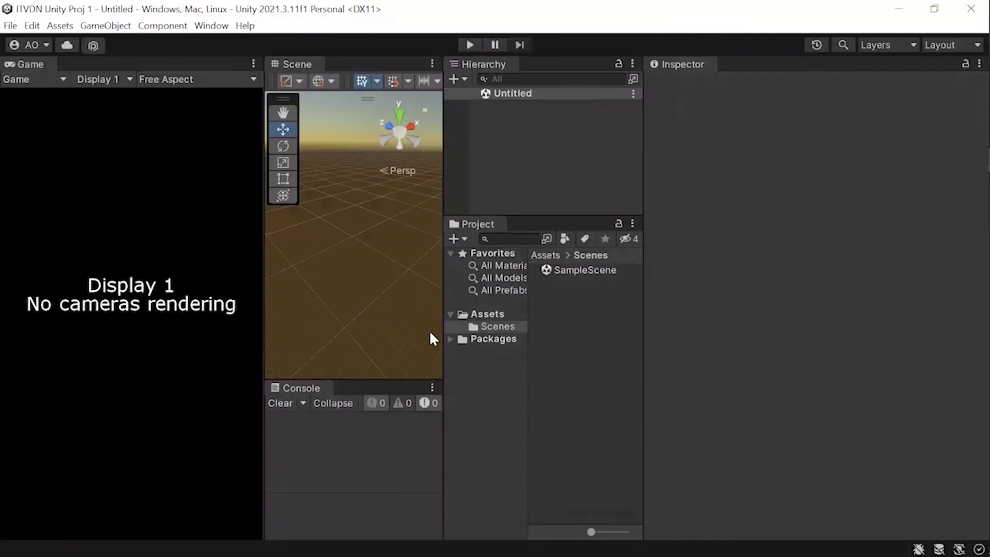
# Browse the Project panel from Assets into the Scenes folder showing SampleScene
pyautogui.click(494, 314)
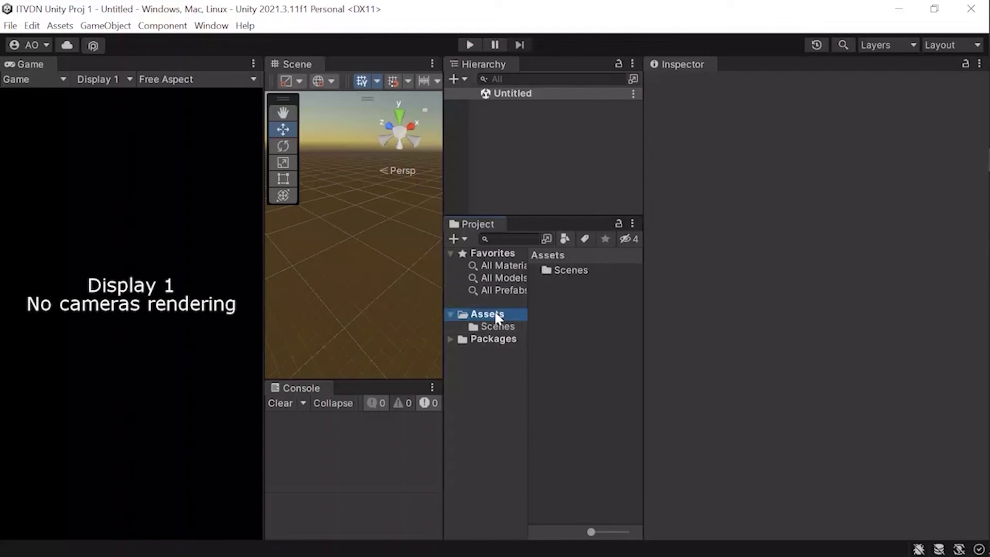
pyautogui.click(498, 327)
pyautogui.click(10, 25)
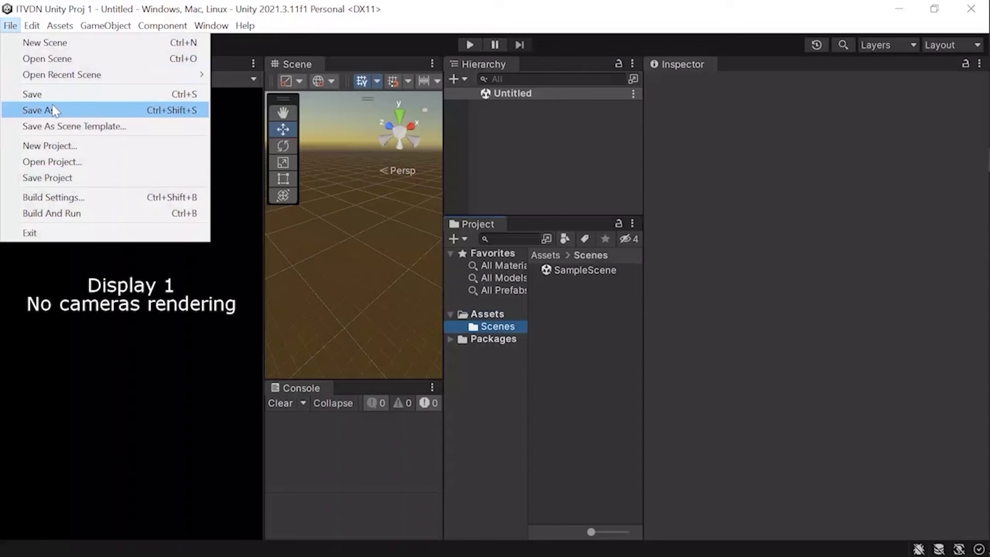
# Save the empty scene as Scene2 in the Scenes folder and select the new asset
pyautogui.click(55, 110)
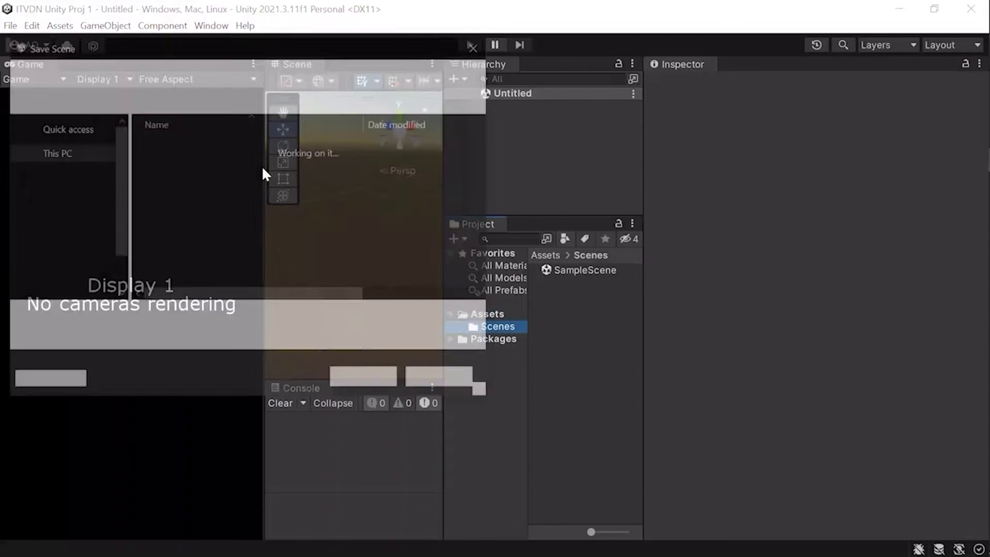
pyautogui.doubleClick(193, 147)
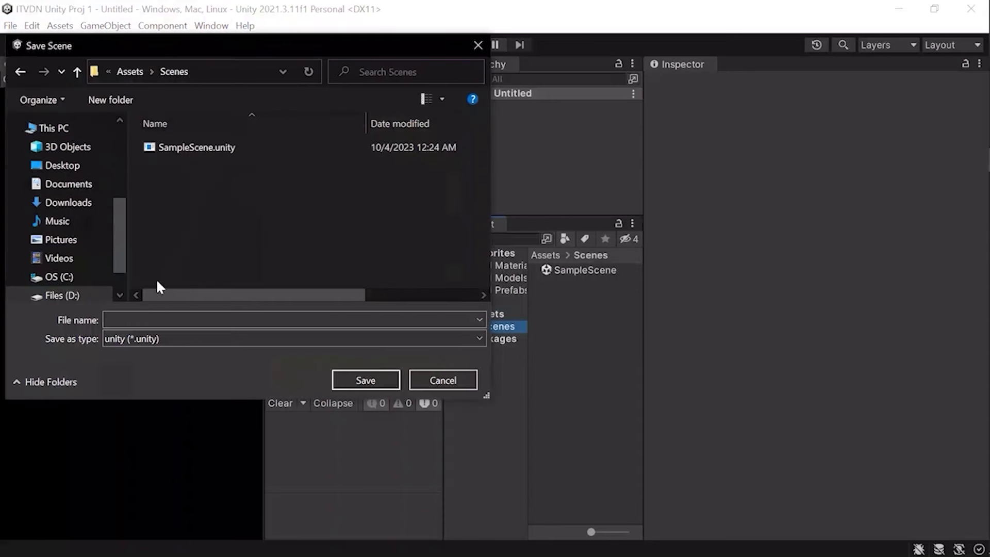
pyautogui.click(150, 319)
pyautogui.press('capslock')
pyautogui.write('S')
pyautogui.press('capslock')
pyautogui.write('cene 2')
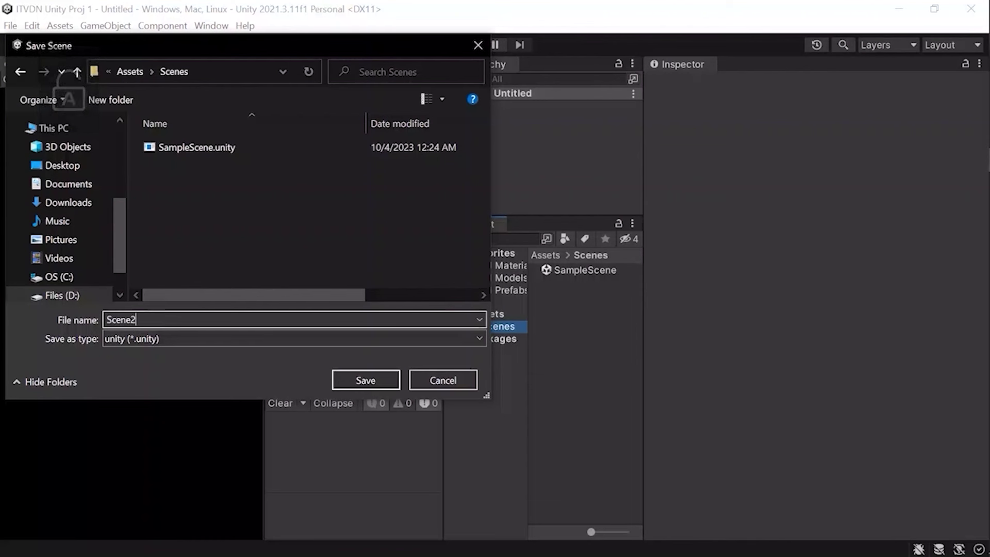
pyautogui.press('Return')
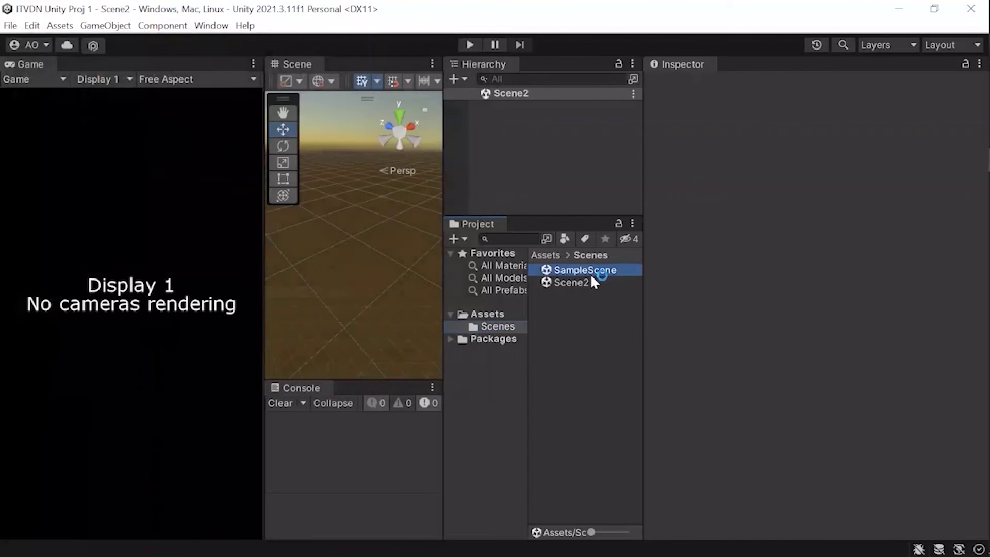
pyautogui.click(590, 281)
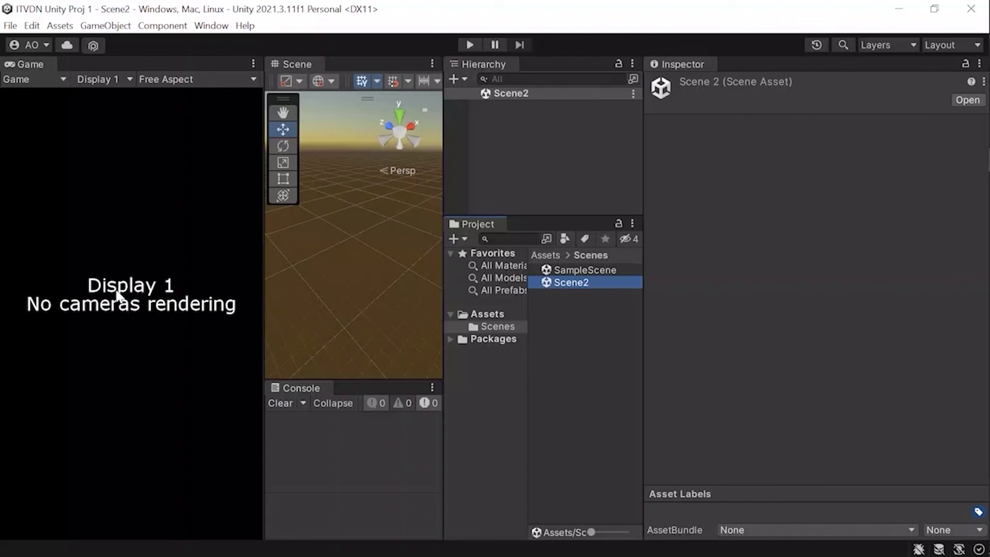
# Reopen SampleScene and bring up the Build Settings window
pyautogui.doubleClick(605, 271)
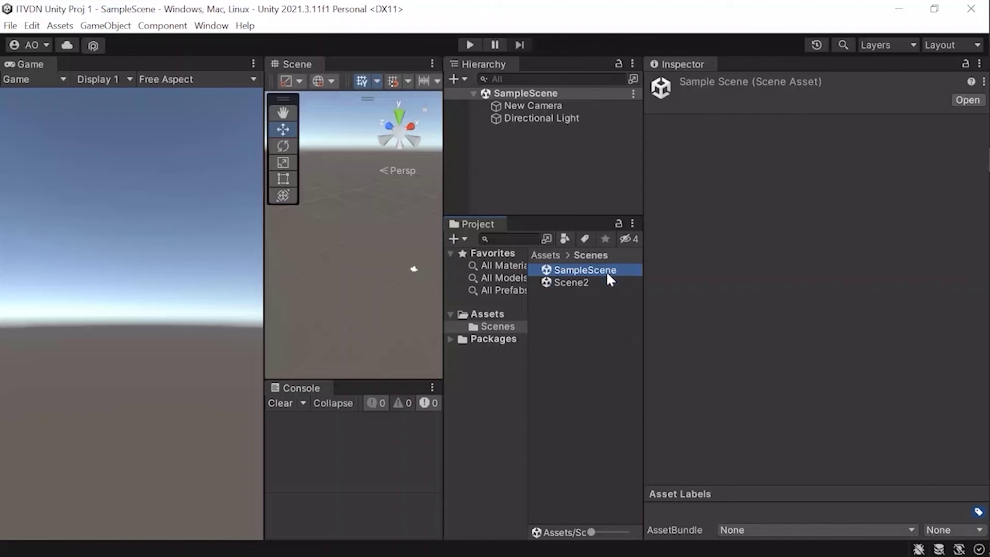
pyautogui.click(10, 25)
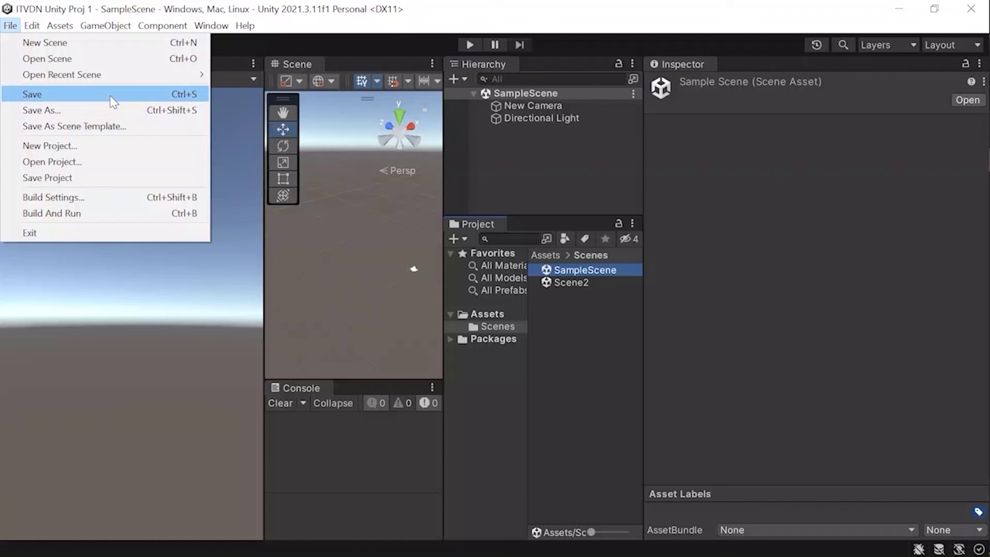
pyautogui.click(75, 199)
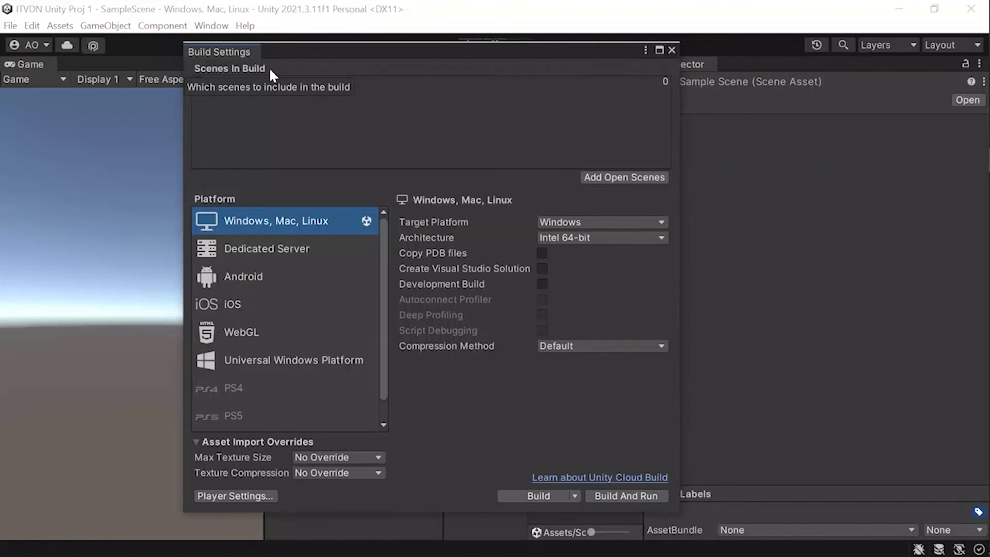
# Rebuild the Scenes In Build list with SampleScene at index 0 and Scene2 at 1
pyautogui.moveTo(293, 49); pyautogui.dragTo(200, 61)
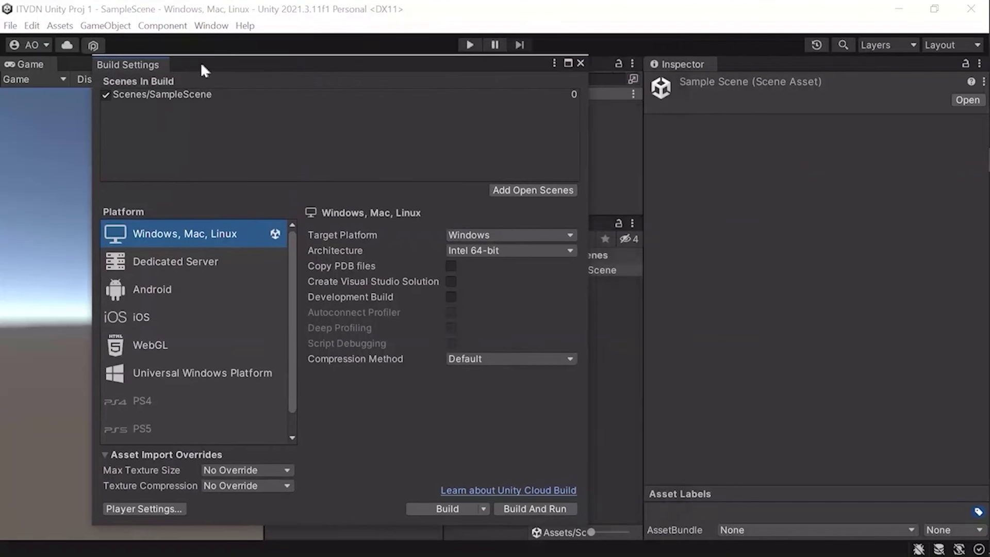
pyautogui.click(211, 95)
pyautogui.press('Delete')
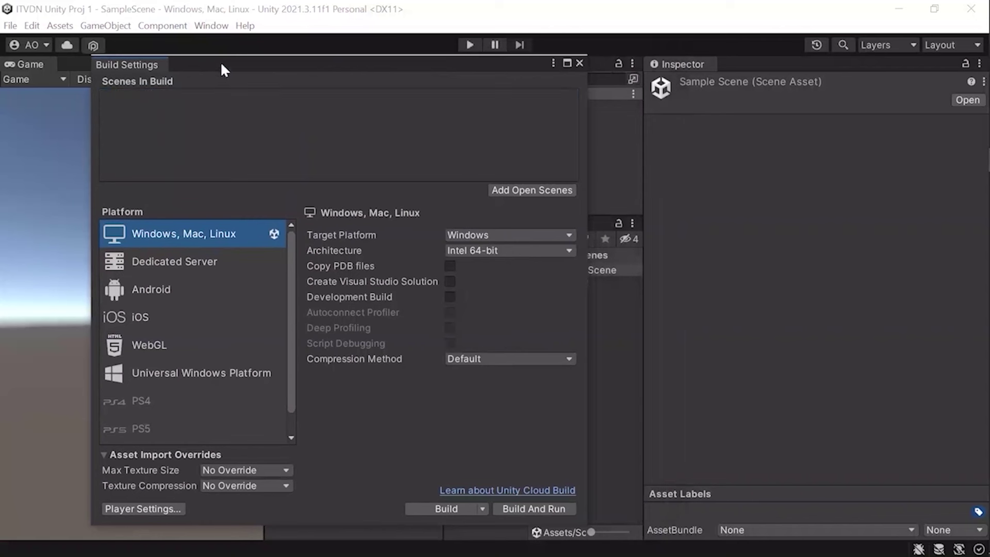
pyautogui.moveTo(271, 68); pyautogui.dragTo(169, 68)
pyautogui.moveTo(567, 270); pyautogui.dragTo(323, 122)
pyautogui.moveTo(573, 282); pyautogui.dragTo(356, 129)
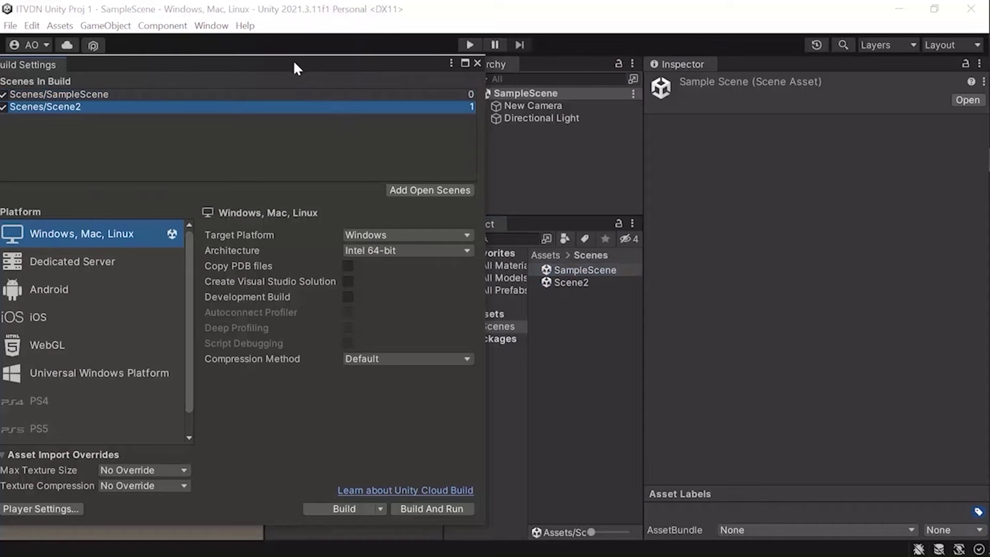
pyautogui.moveTo(296, 67); pyautogui.dragTo(568, 76)
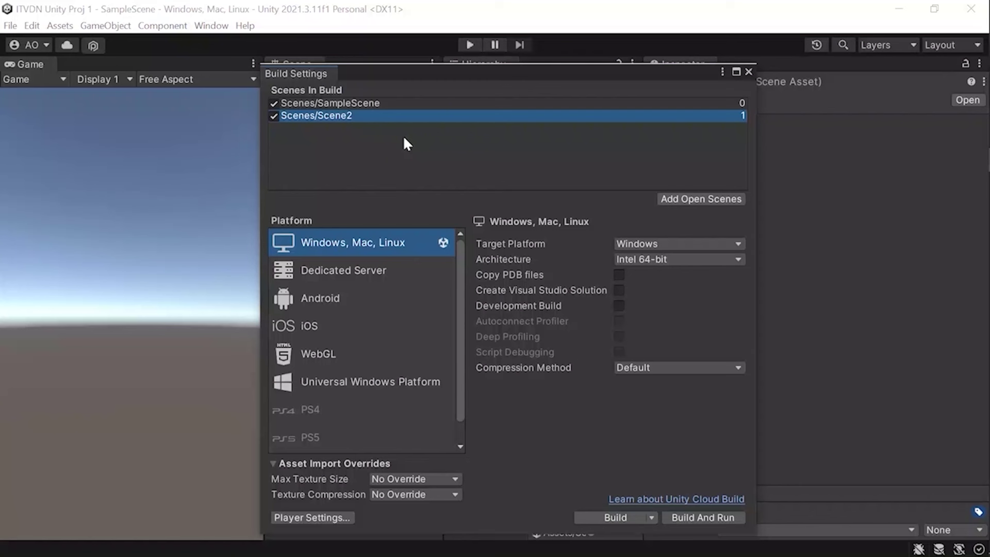
pyautogui.click(408, 103)
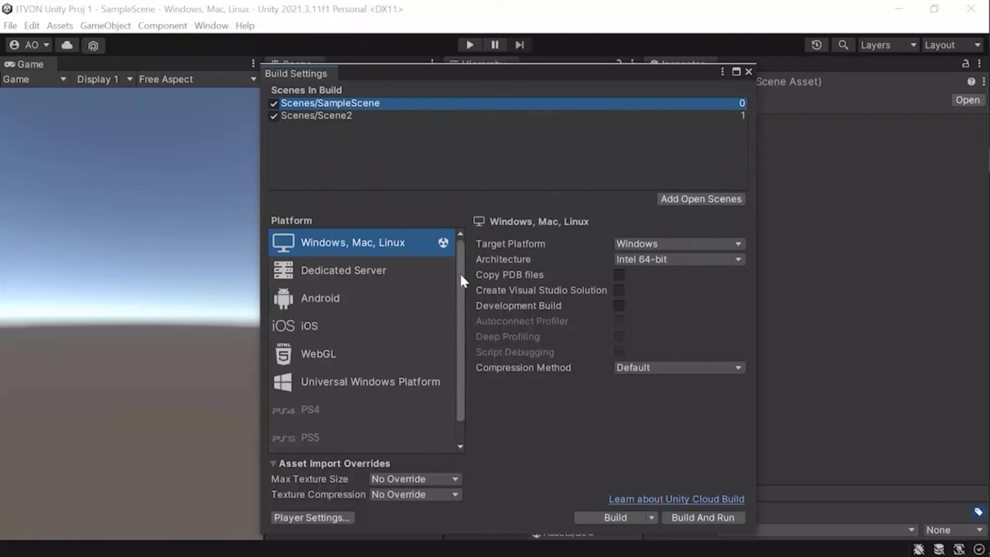
# Compare Dedicated Server with Windows, Mac, Linux, keep Windows, Mac, Linux, and close Build Settings
pyautogui.moveTo(459, 273); pyautogui.dragTo(456, 360)
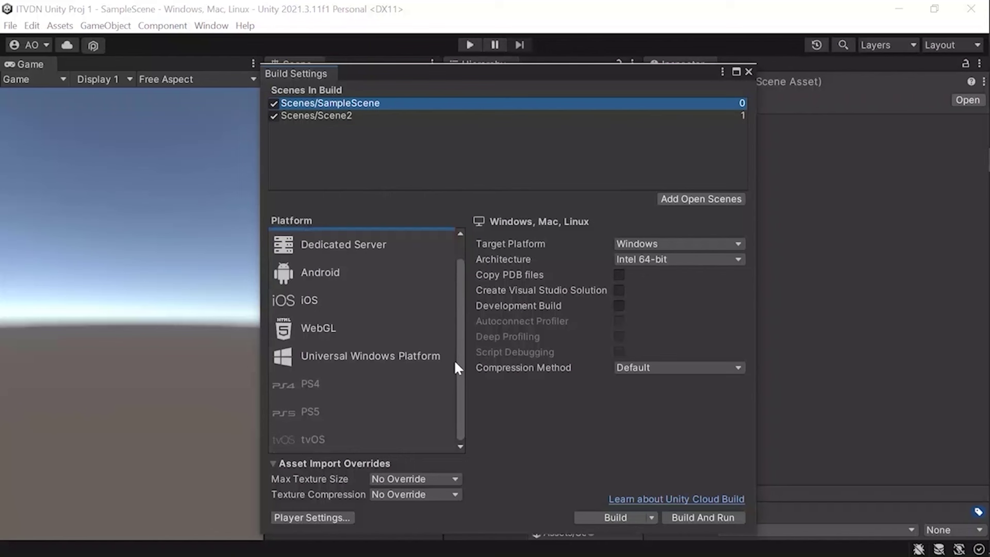
pyautogui.moveTo(463, 294); pyautogui.dragTo(462, 252)
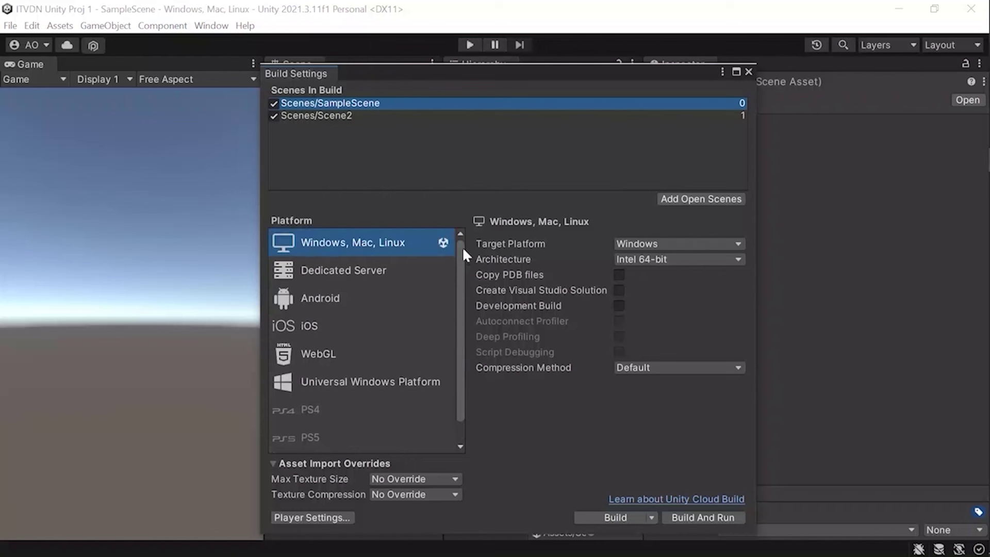
pyautogui.click(389, 277)
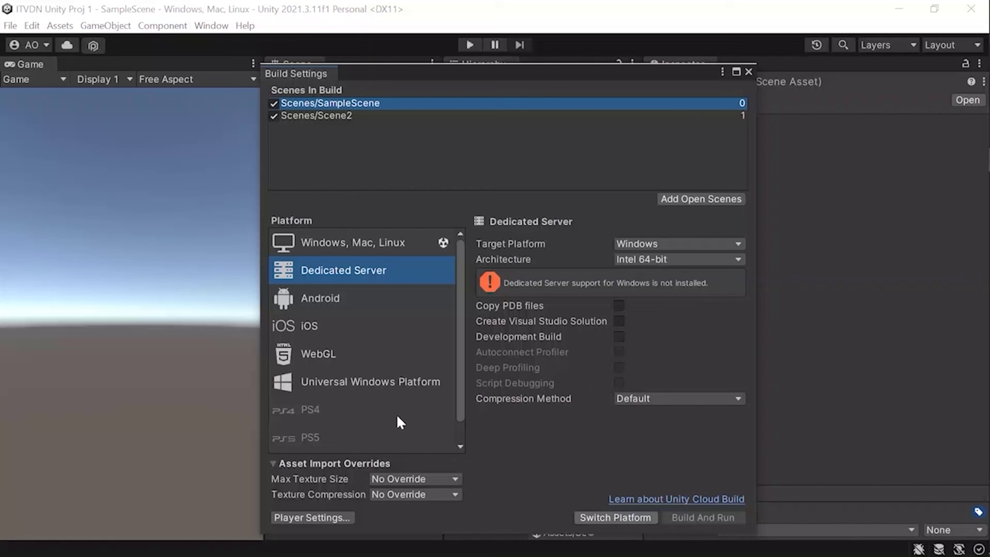
pyautogui.click(389, 240)
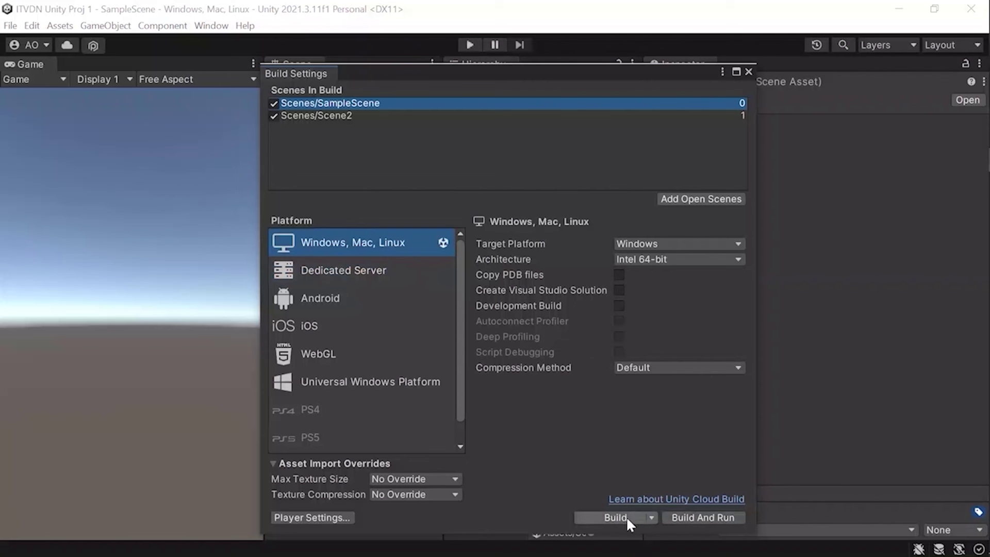
pyautogui.click(390, 281)
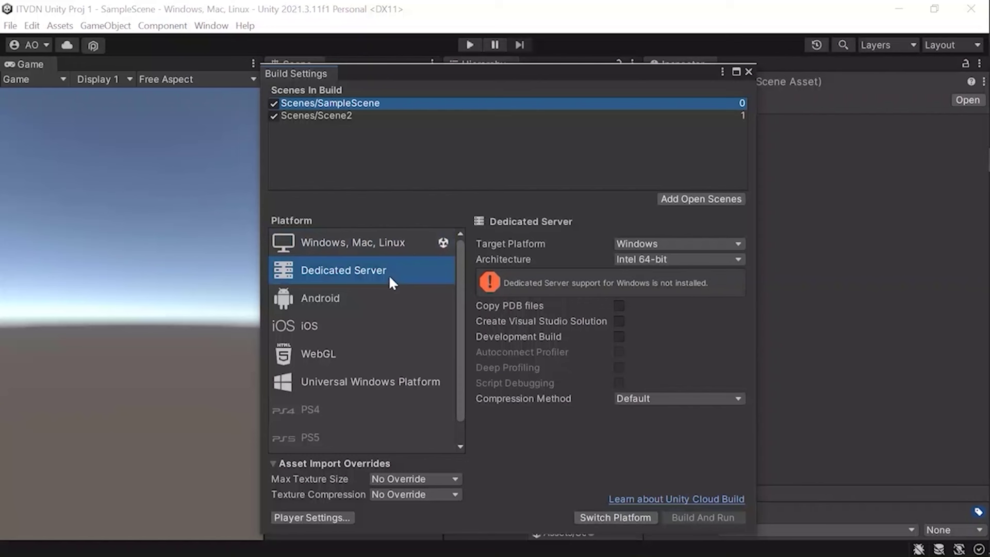
pyautogui.click(369, 242)
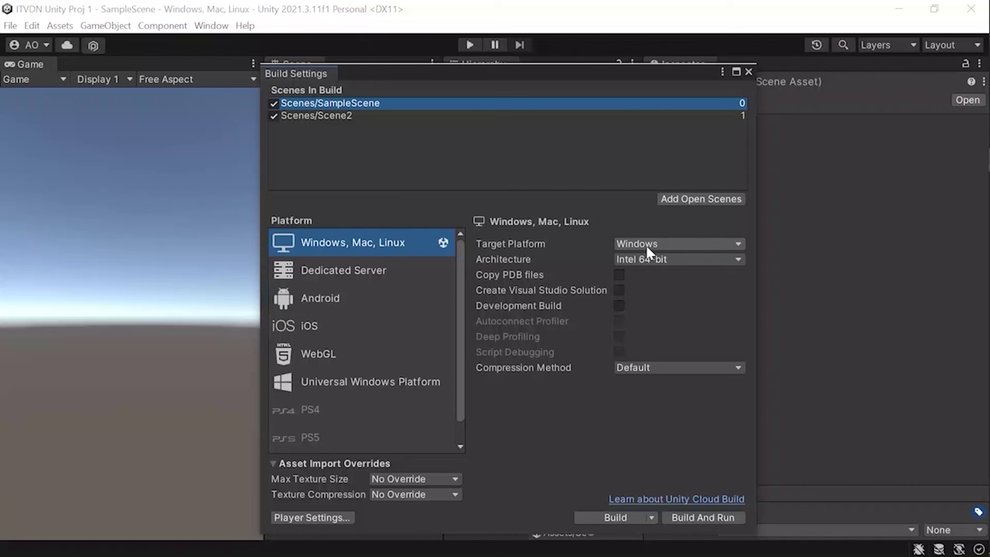
pyautogui.moveTo(571, 70); pyautogui.dragTo(496, 73)
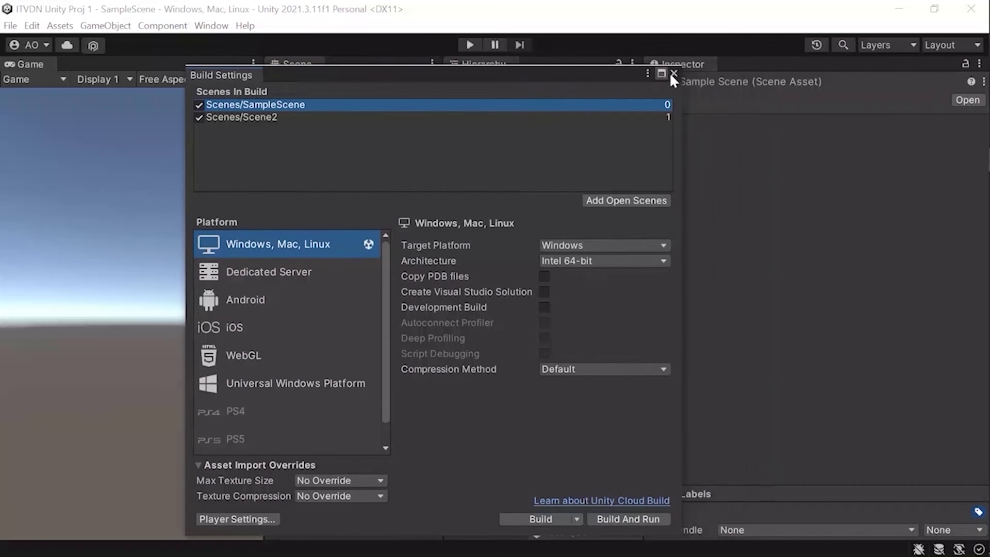
pyautogui.click(673, 74)
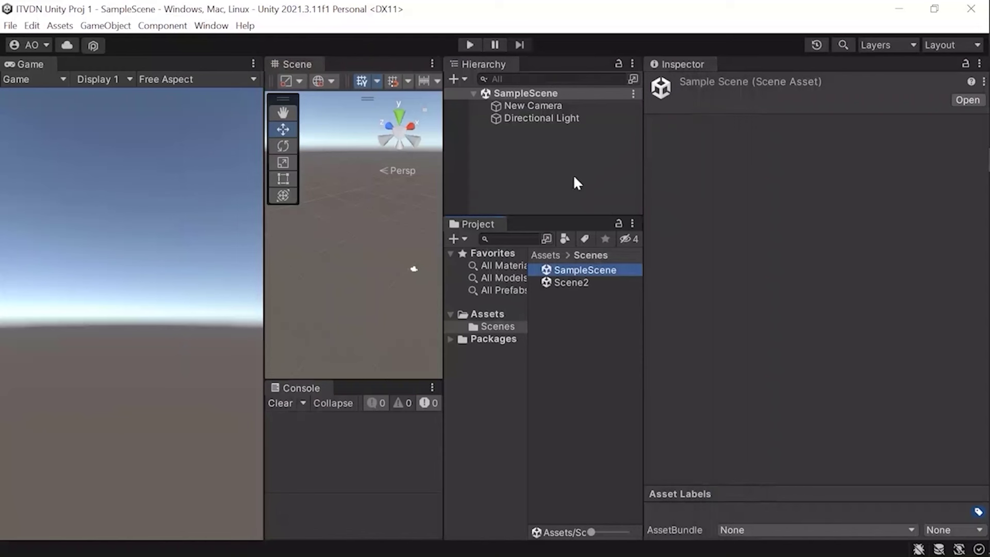
# Browse the Edit and Assets menus without running any command
pyautogui.click(32, 27)
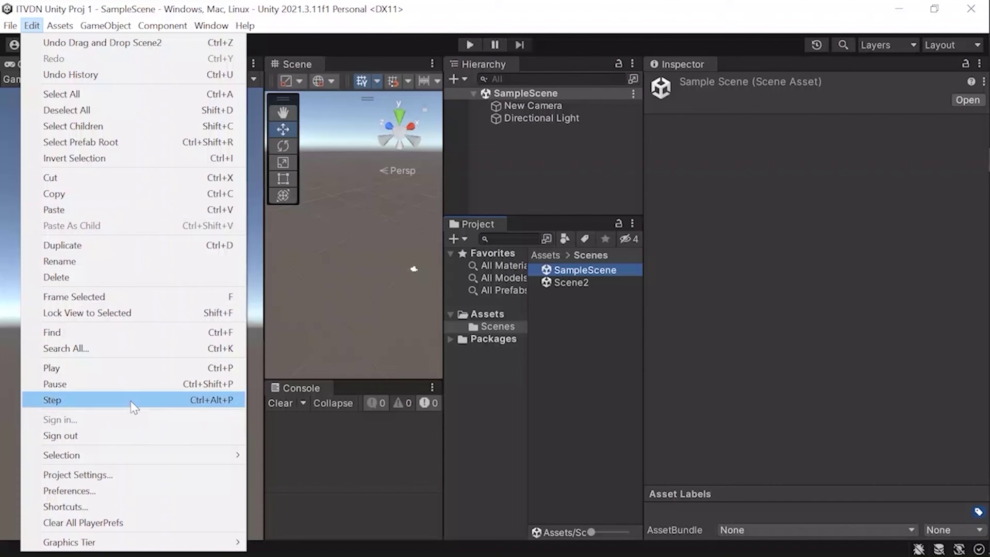
pyautogui.moveTo(75, 26)
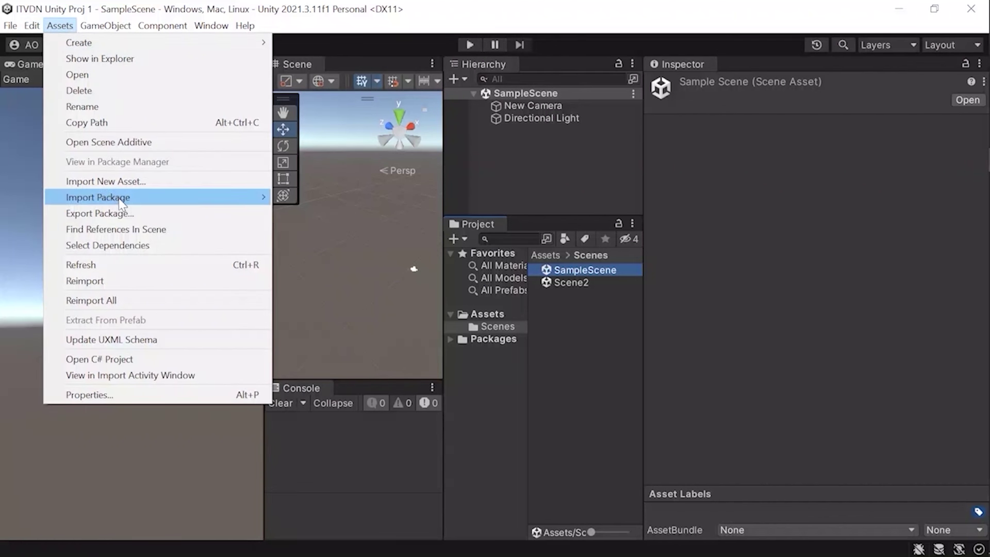
pyautogui.moveTo(122, 203)
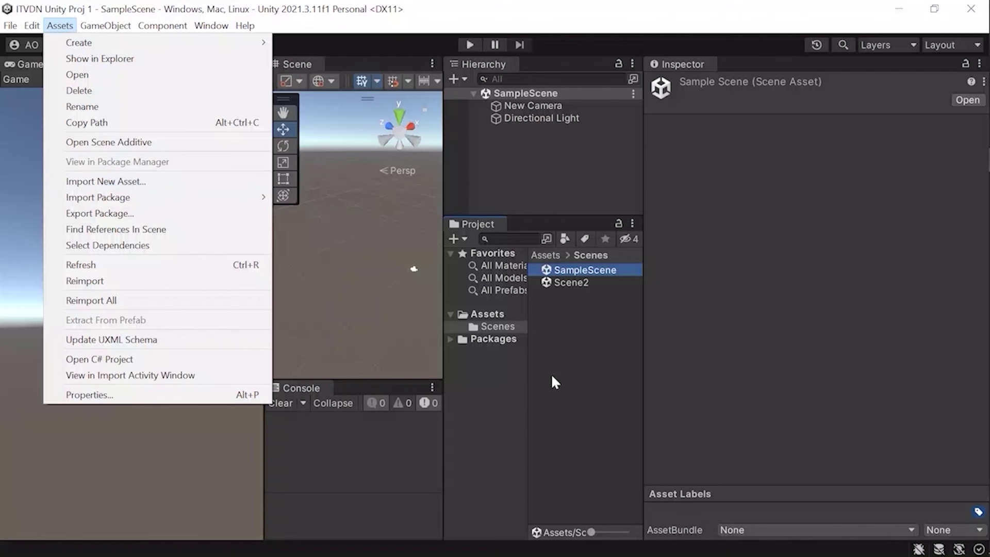
pyautogui.click(504, 326)
# Check the Scenes folder's context menu, dismiss it, and bring up the GameObject menu
pyautogui.click(503, 326)
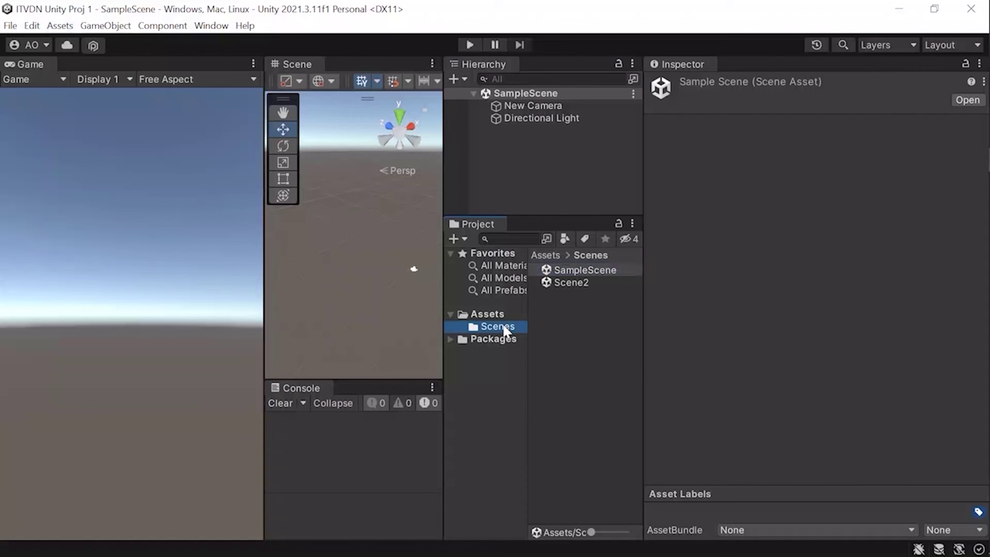
pyautogui.rightClick(504, 326)
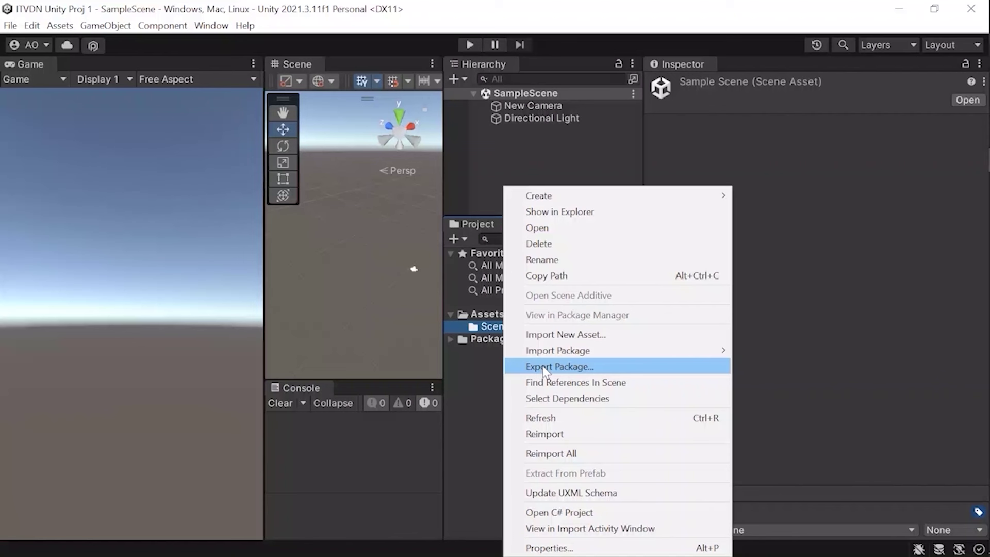
pyautogui.click(506, 153)
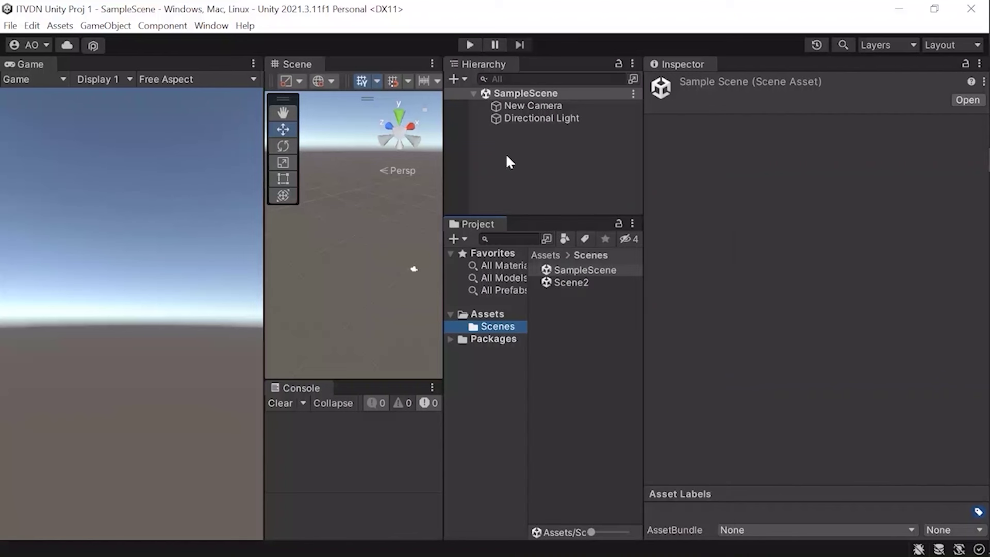
pyautogui.click(107, 26)
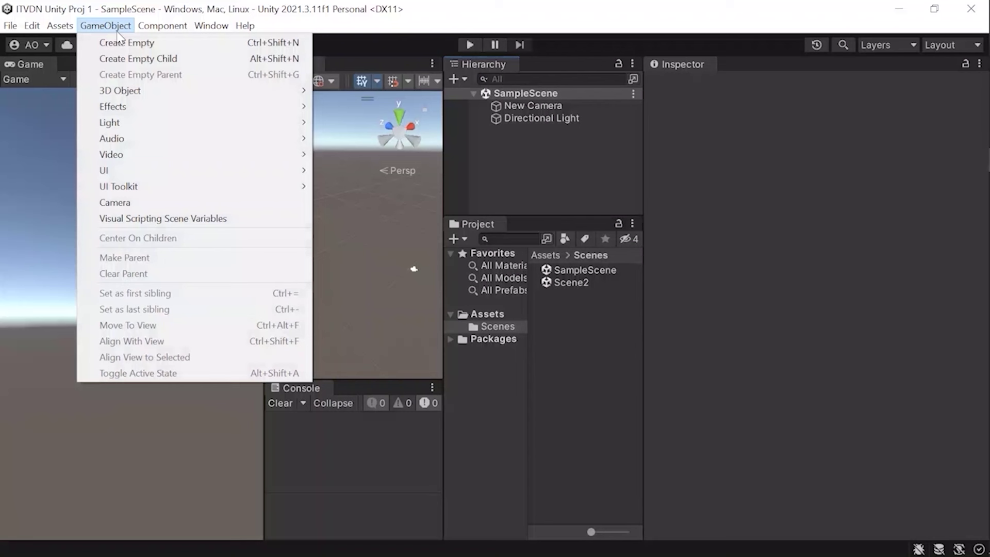
# Create an empty GameObject and raise it to Y 4.3
pyautogui.click(120, 42)
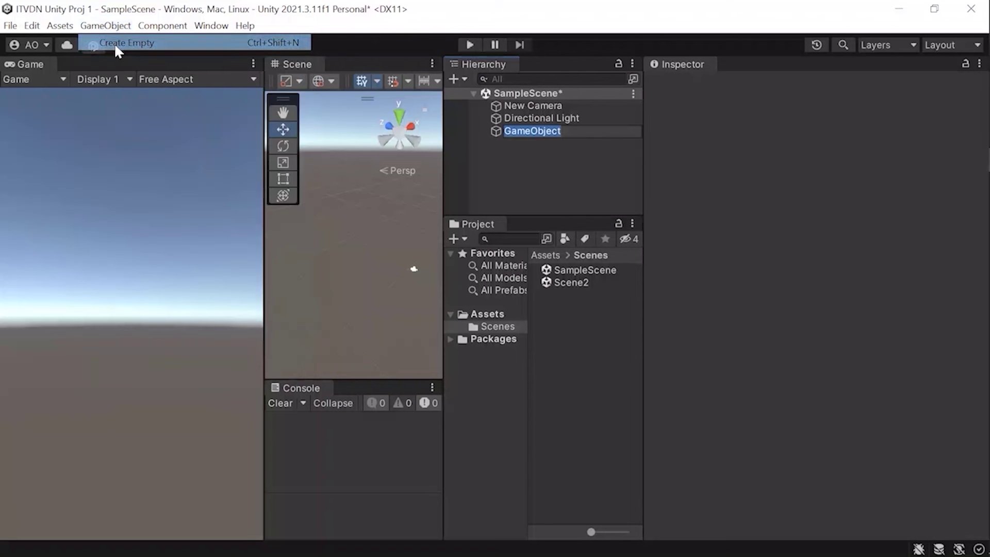
pyautogui.click(549, 157)
pyautogui.click(535, 139)
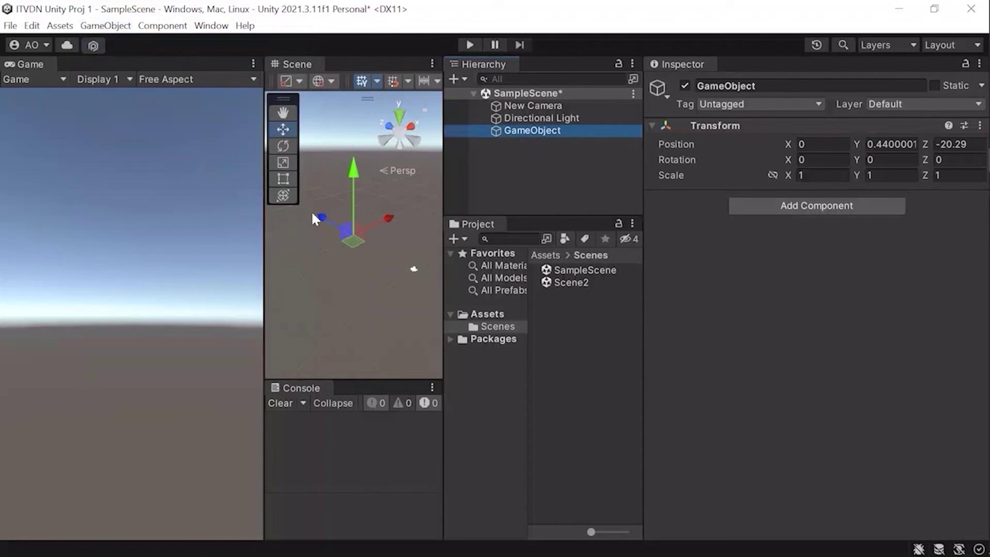
pyautogui.moveTo(355, 172); pyautogui.dragTo(444, 150)
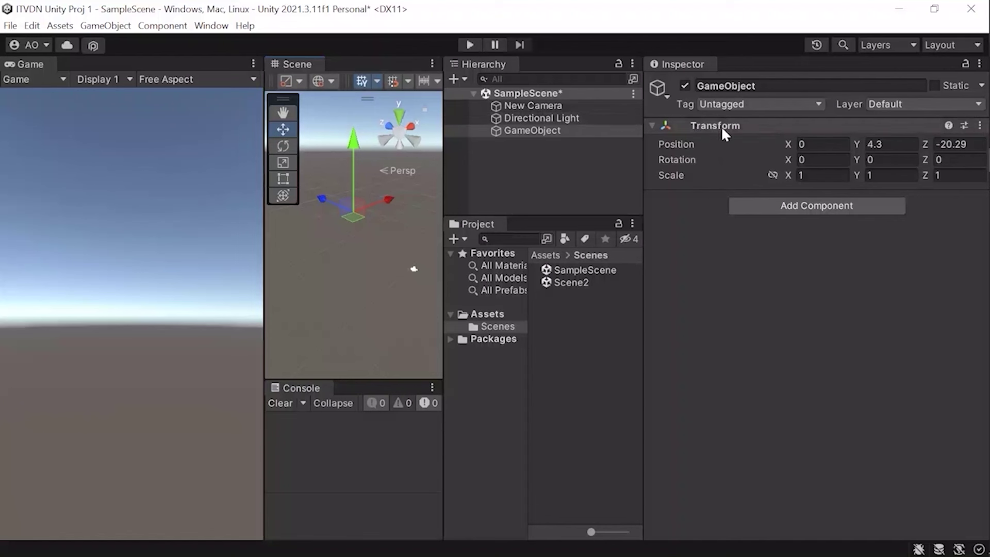
# Add an empty child GameObject under it, keeping the default name
pyautogui.click(127, 30)
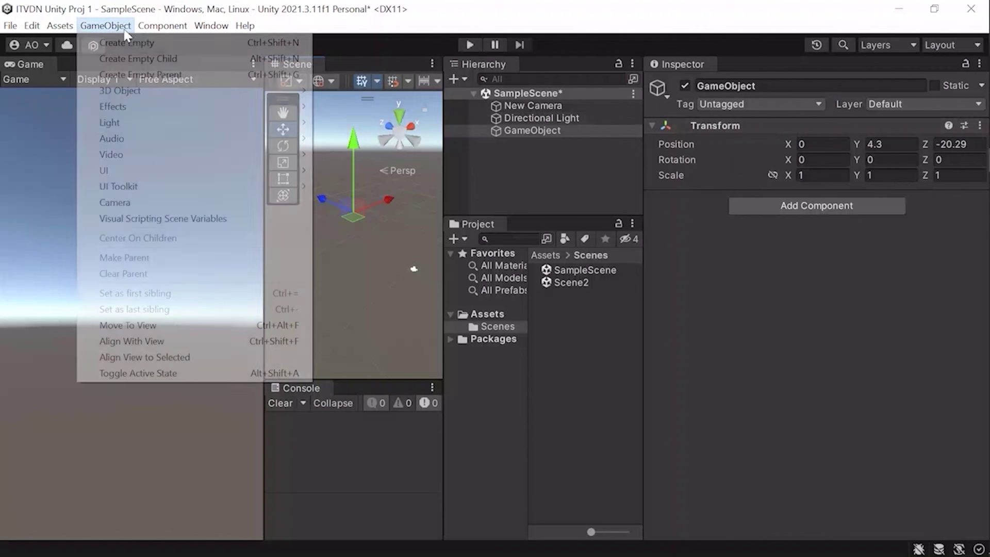
pyautogui.click(138, 59)
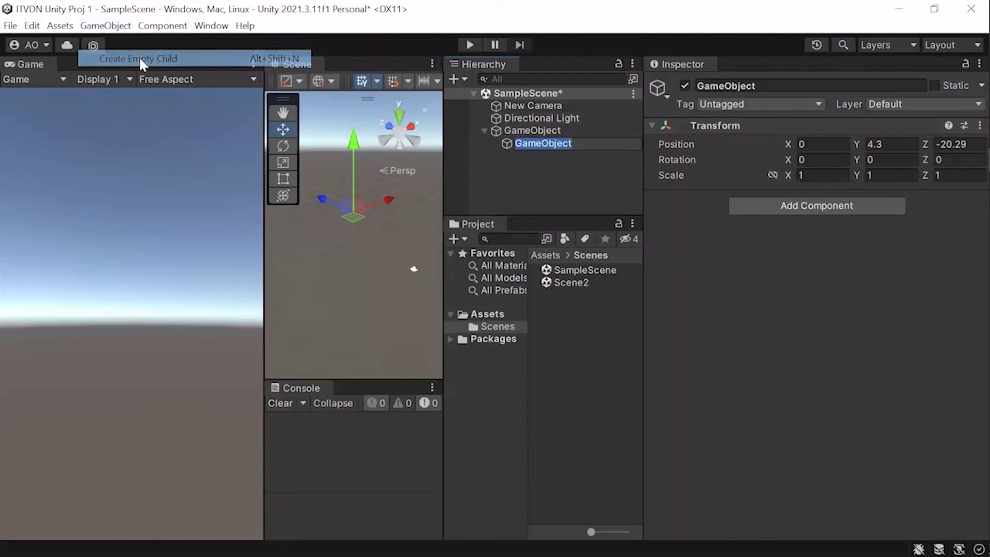
pyautogui.click(542, 145)
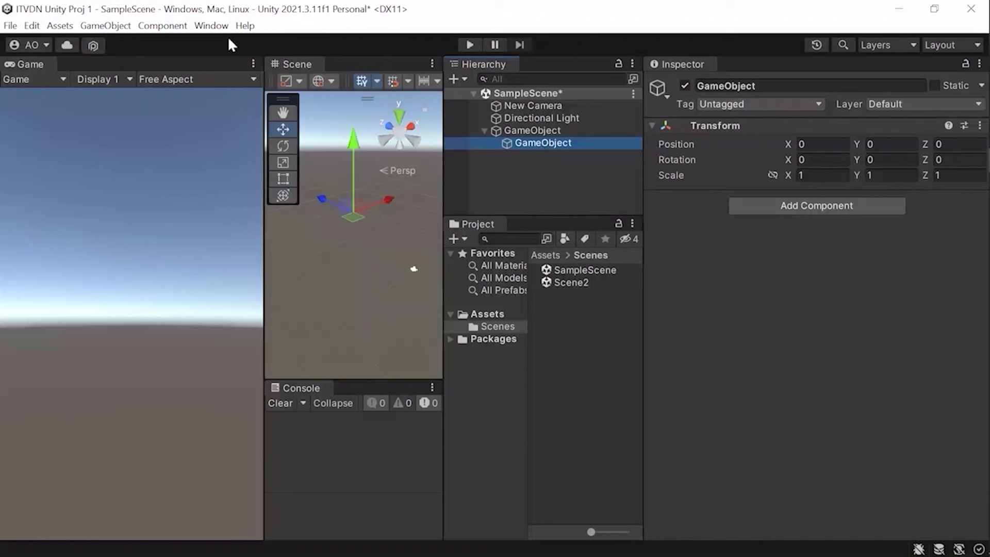
# Add a 3D Cube and nudge it along Z to position 0, 0.44, -21.592
pyautogui.click(117, 25)
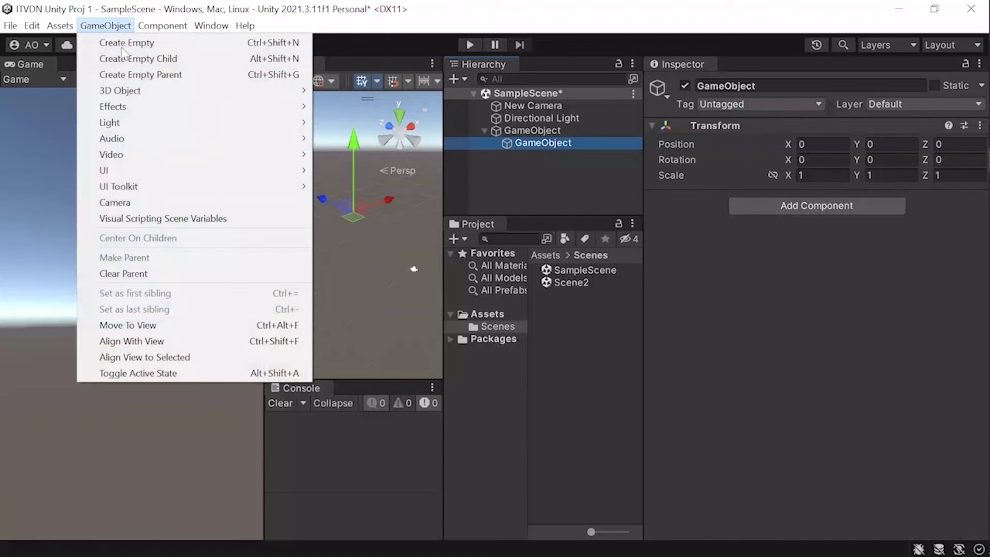
pyautogui.moveTo(138, 94)
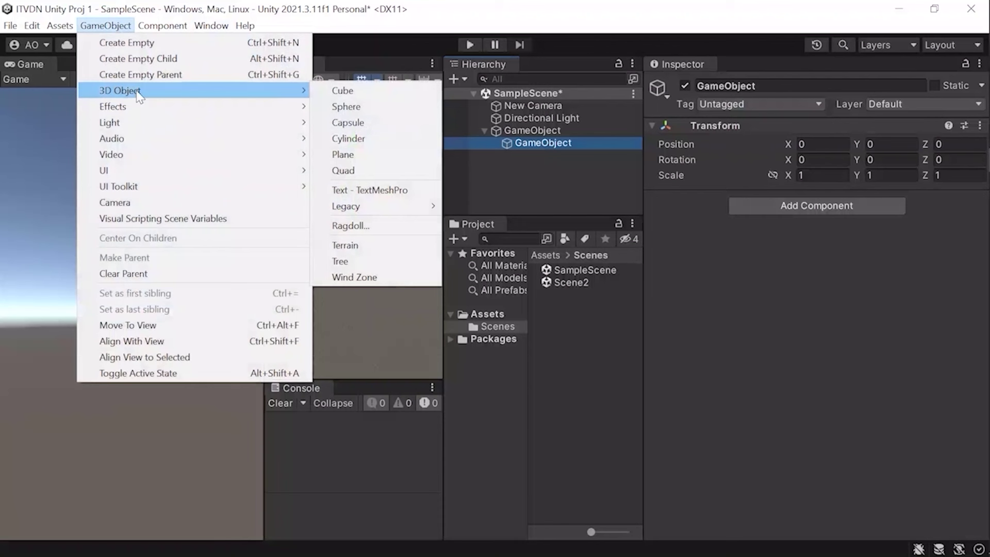
pyautogui.click(349, 95)
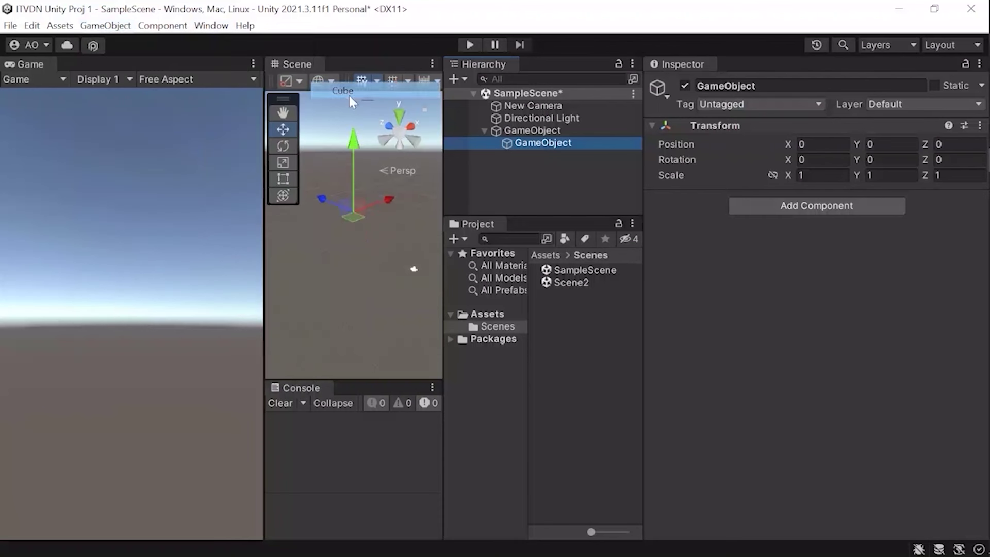
pyautogui.click(504, 175)
pyautogui.click(511, 156)
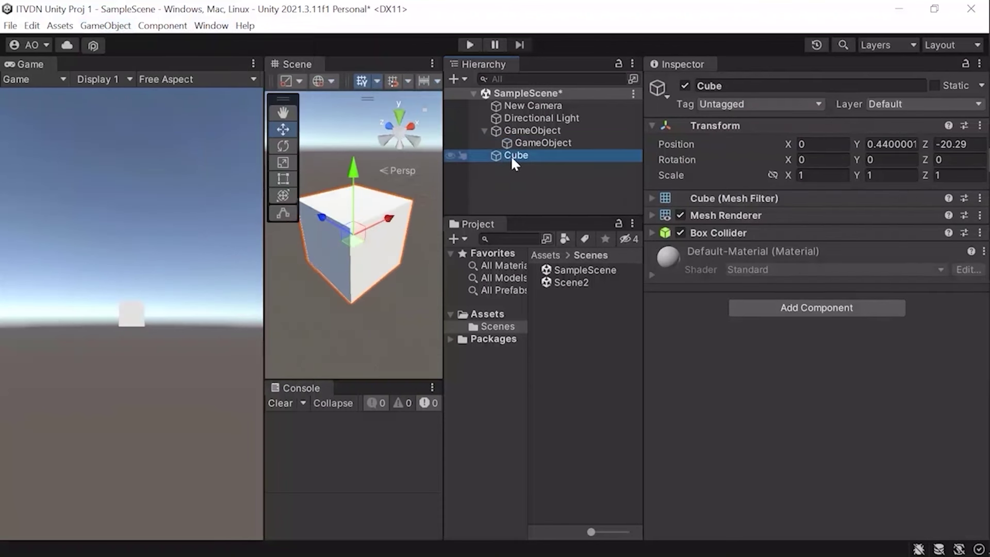
pyautogui.scroll(2, 354, 233)
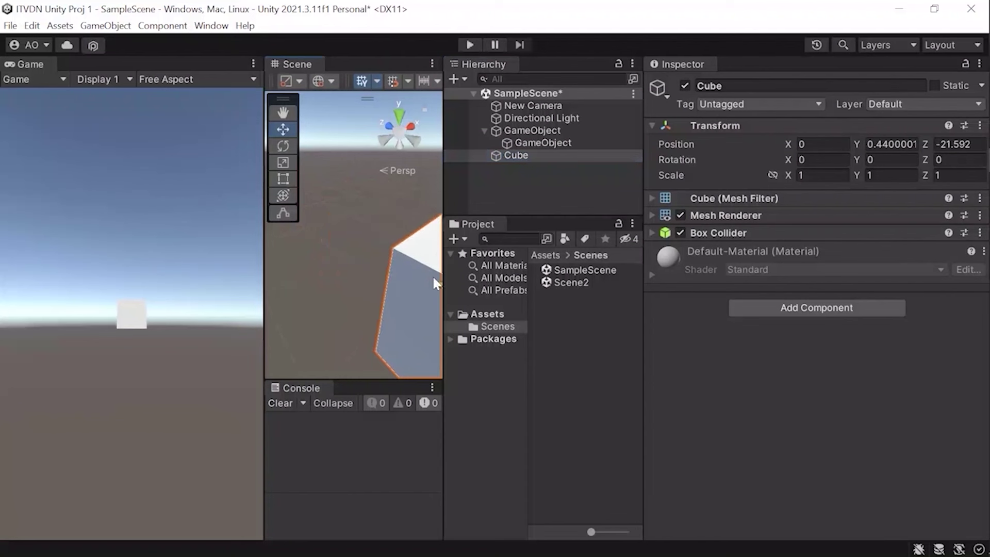
pyautogui.moveTo(327, 221); pyautogui.dragTo(361, 239)
# Widen the Scene view into the Game view's space and frame it closely on the Cube
pyautogui.doubleClick(518, 153)
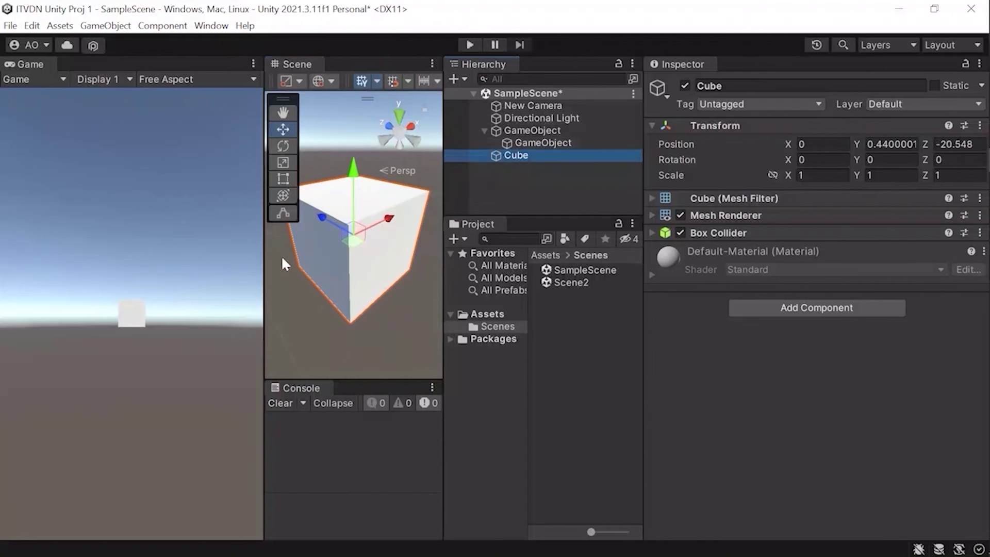
pyautogui.moveTo(264, 254); pyautogui.dragTo(145, 254)
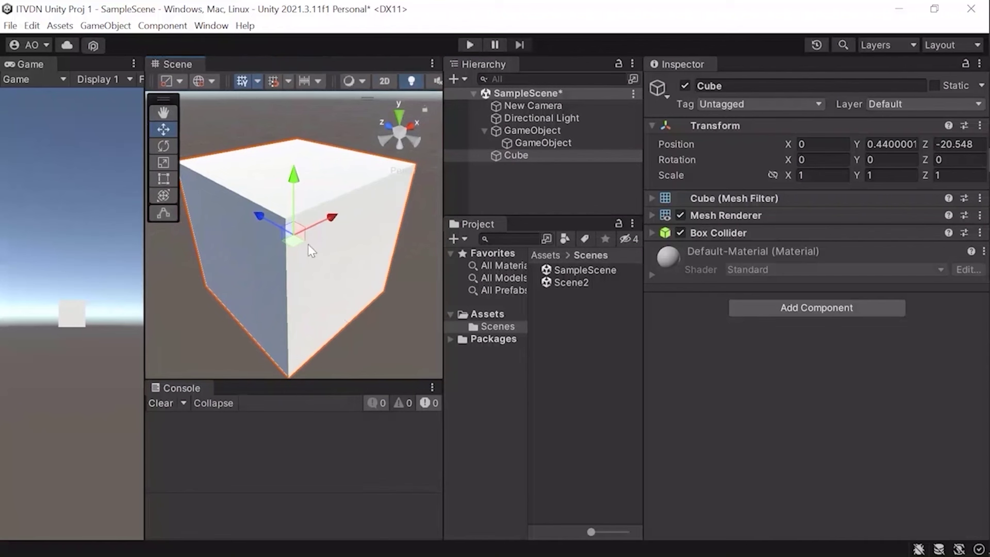
pyautogui.scroll(-5, 304, 268)
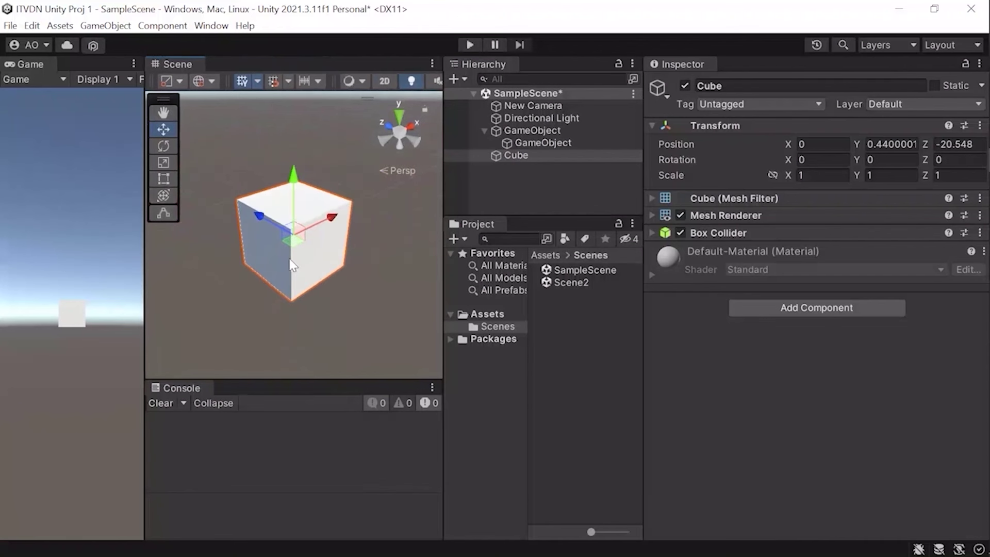
pyautogui.click(516, 171)
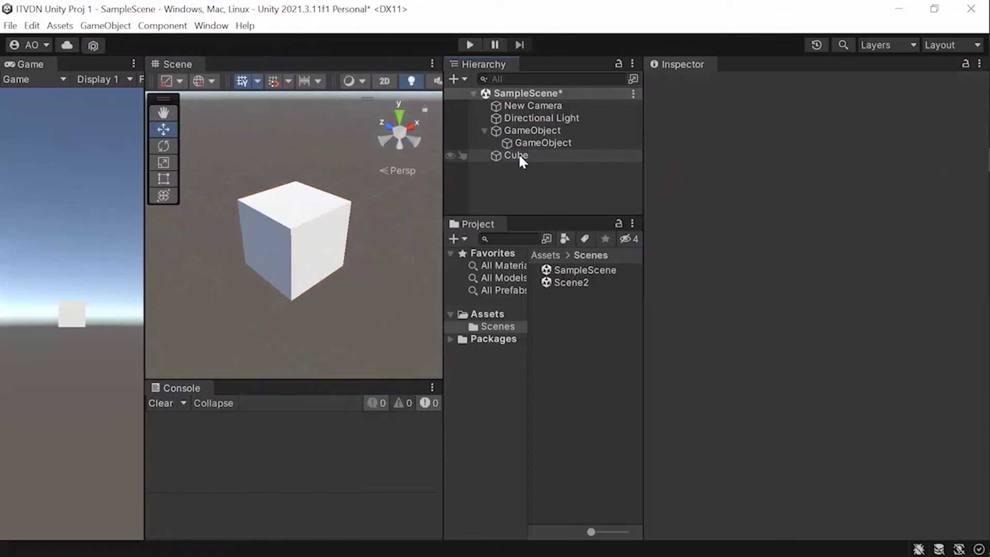
pyautogui.doubleClick(518, 153)
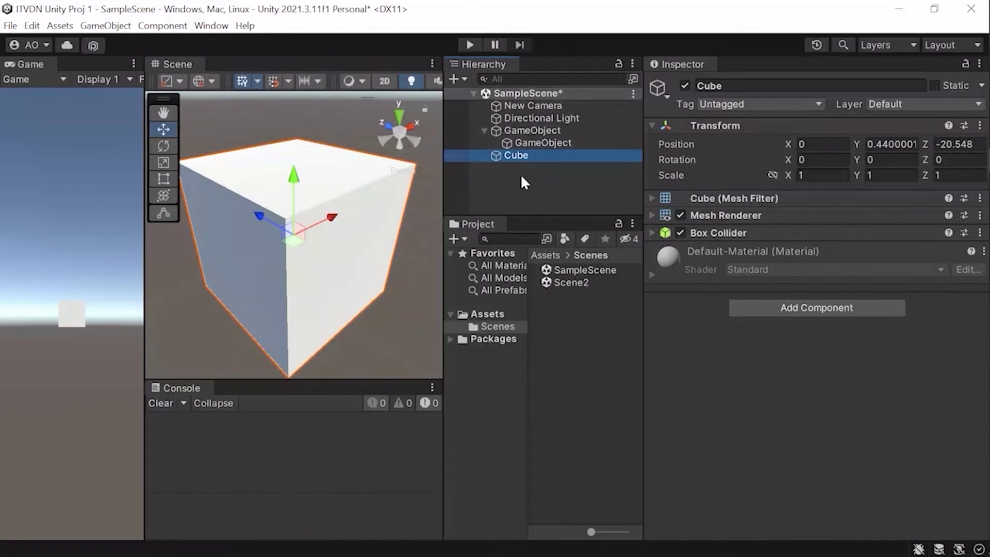
pyautogui.click(407, 268)
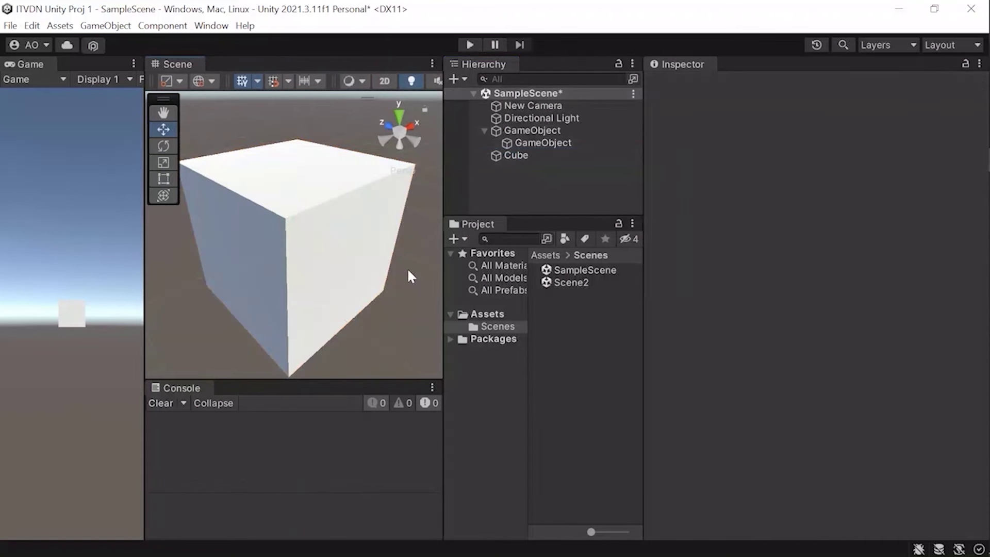
pyautogui.click(298, 208)
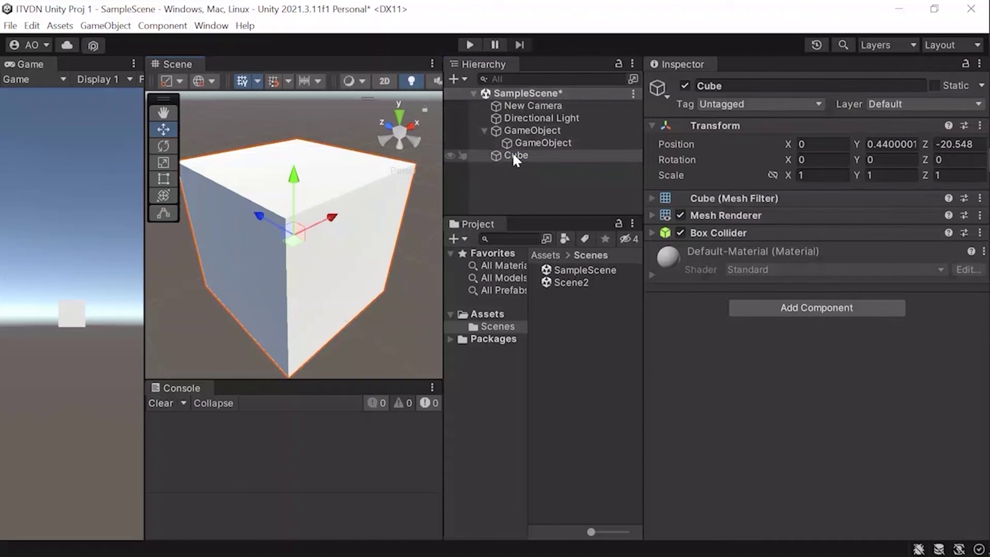
# With the Hand tool active, zoom the Scene view out and back in
pyautogui.click(158, 116)
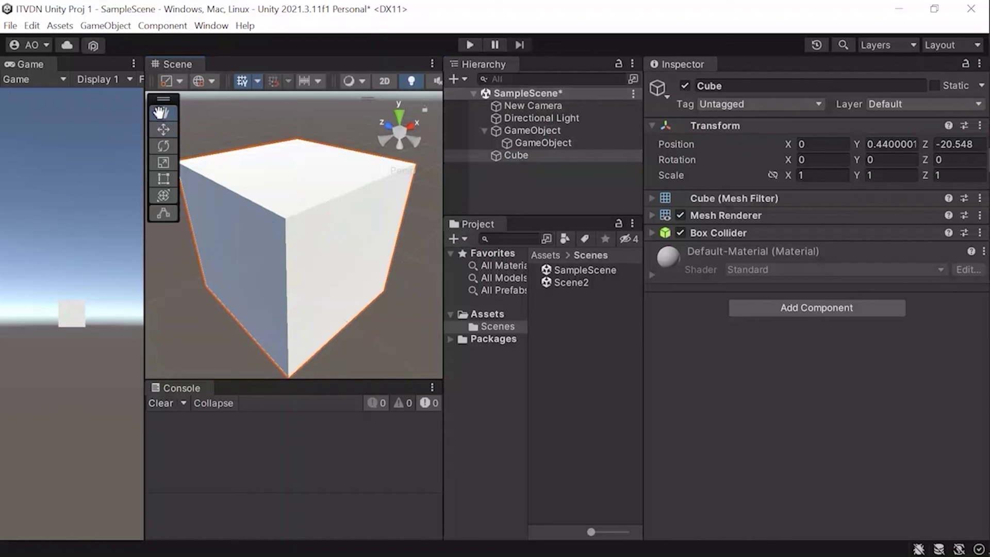
pyautogui.scroll(-1, 291, 213)
pyautogui.scroll(-1, 291, 213)
pyautogui.scroll(-2, 291, 213)
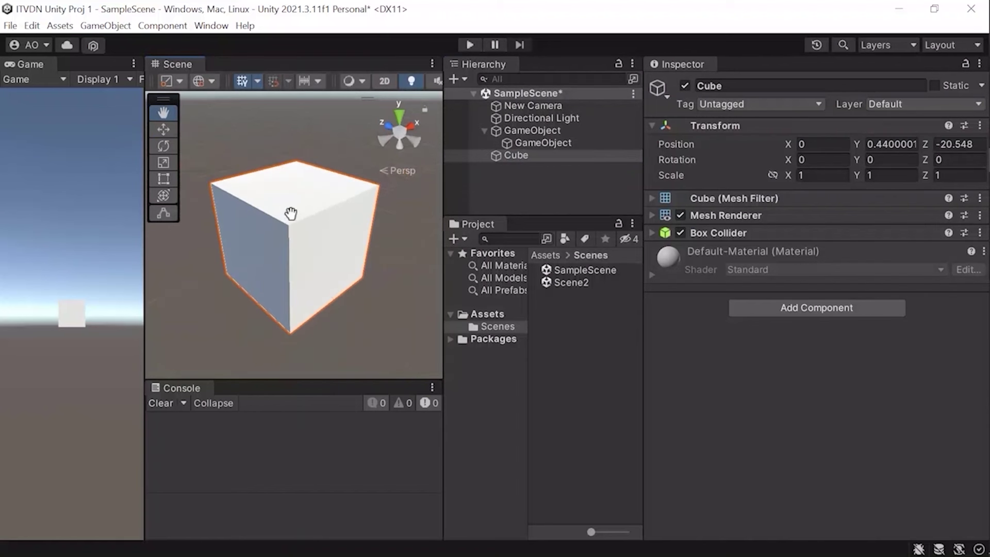
pyautogui.scroll(-2, 291, 213)
pyautogui.scroll(-1, 290, 214)
pyautogui.scroll(-1, 289, 230)
pyautogui.scroll(-1, 300, 266)
pyautogui.scroll(-1, 300, 266)
pyautogui.scroll(1, 301, 266)
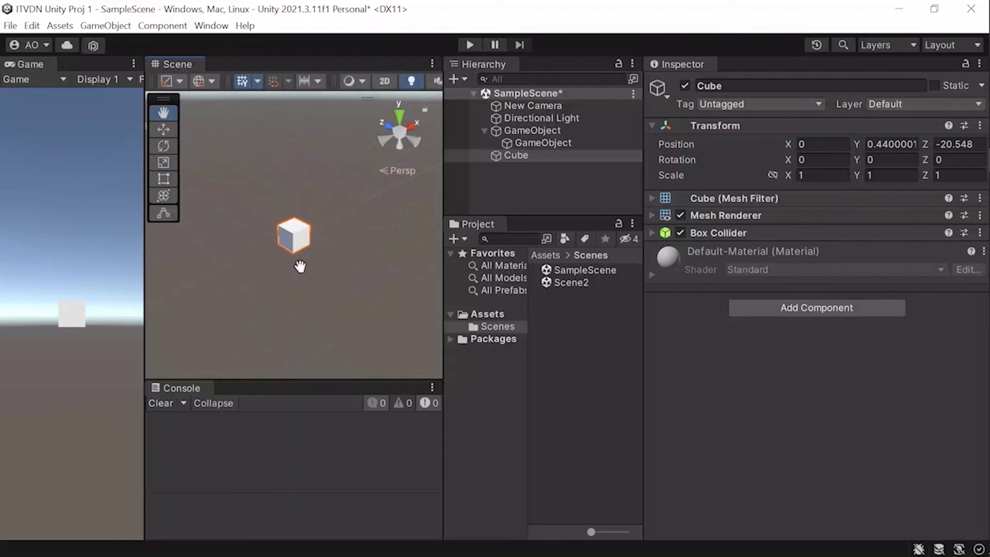
pyautogui.scroll(2, 301, 266)
pyautogui.scroll(2, 301, 266)
# Orbit and pan around the Cube until it sits near the Scene view's centre
pyautogui.press('alt')
pyautogui.moveTo(282, 285)
pyautogui.keyDown('alt'); pyautogui.mouseDown()
pyautogui.moveTo(267, 277)
pyautogui.moveTo(349, 207)
pyautogui.mouseUp(); pyautogui.keyUp('alt')
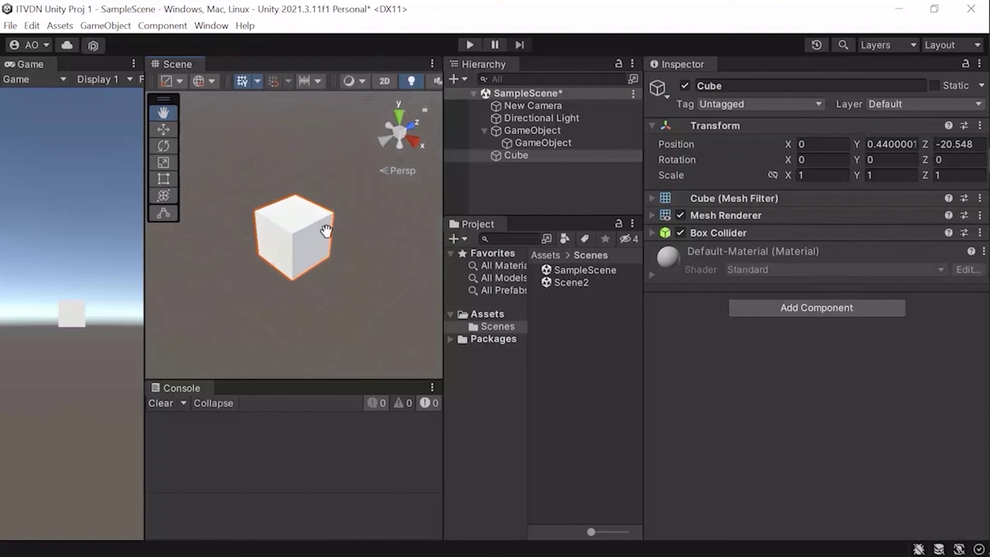
pyautogui.keyDown('alt'); pyautogui.moveTo(327, 231); pyautogui.dragTo(218, 268); pyautogui.keyUp('alt')
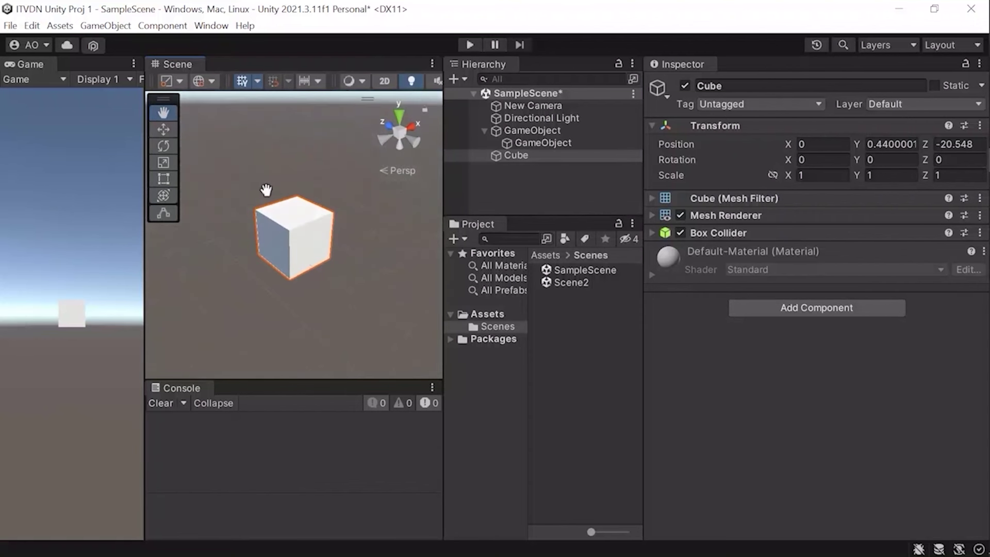
pyautogui.doubleClick(541, 106)
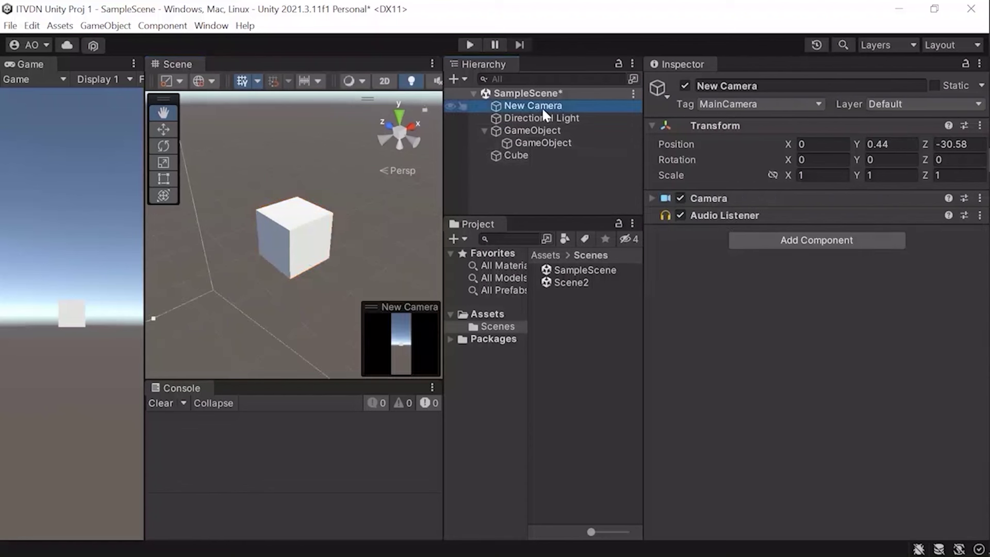
pyautogui.doubleClick(527, 156)
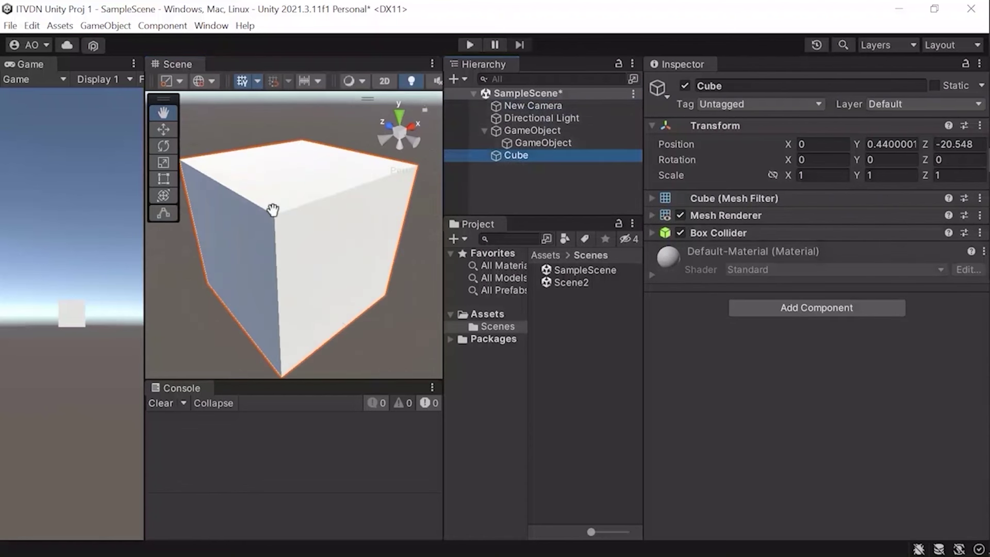
pyautogui.keyDown('alt'); pyautogui.moveTo(279, 213); pyautogui.dragTo(273, 296); pyautogui.keyUp('alt')
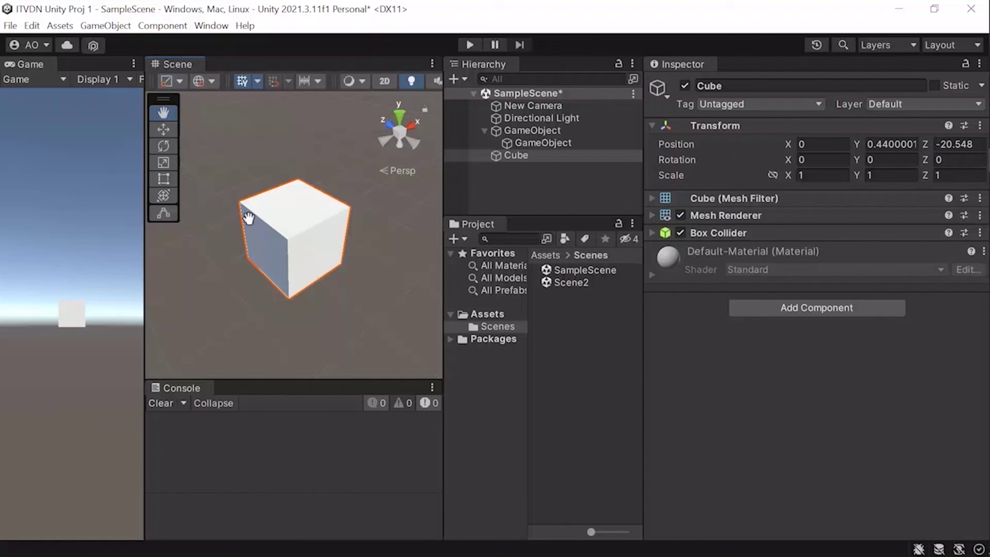
pyautogui.moveTo(259, 308)
pyautogui.mouseDown()
pyautogui.moveTo(271, 321)
pyautogui.moveTo(236, 285)
pyautogui.moveTo(233, 301)
pyautogui.mouseUp()
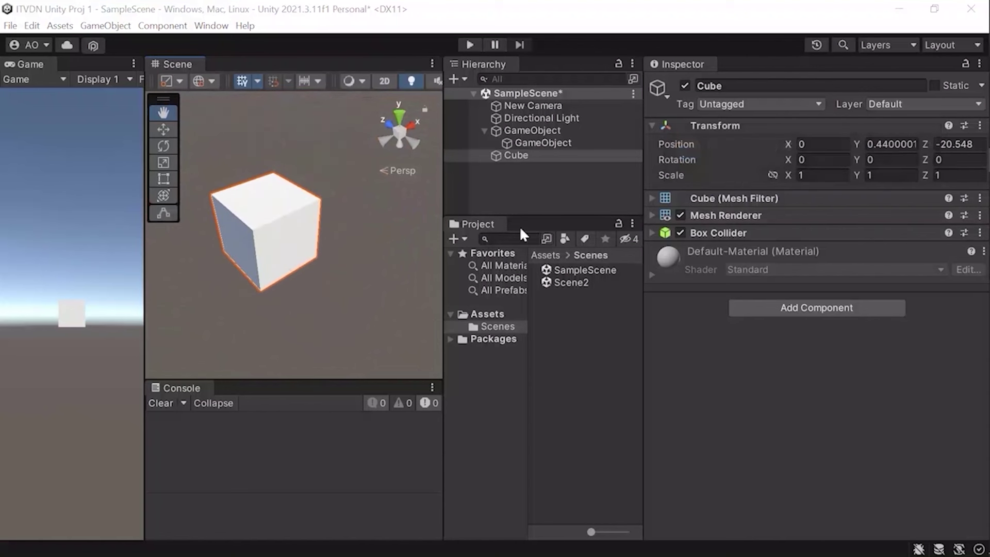
pyautogui.moveTo(289, 252); pyautogui.dragTo(325, 256)
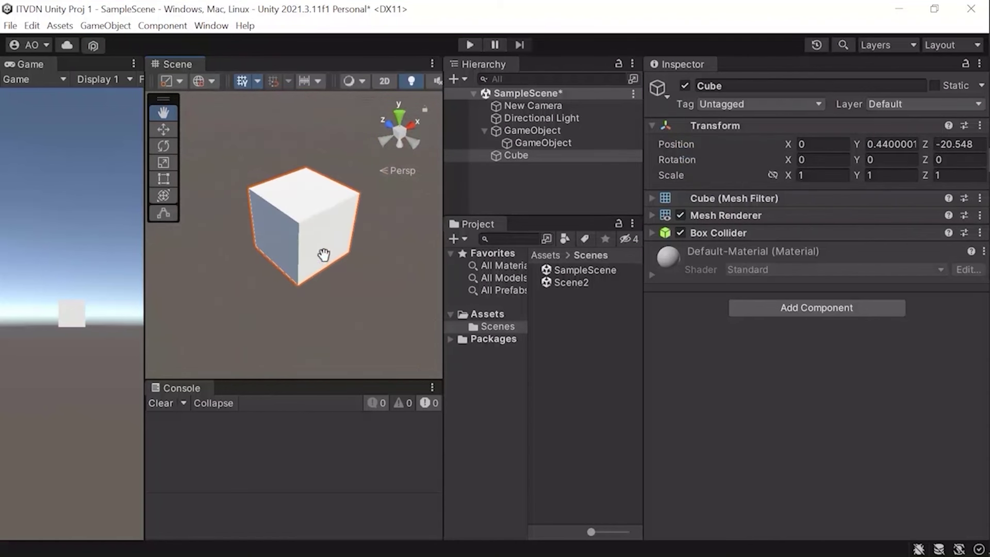
# Move the Cube to position -0.07, 0.52, -20.67
pyautogui.click(163, 132)
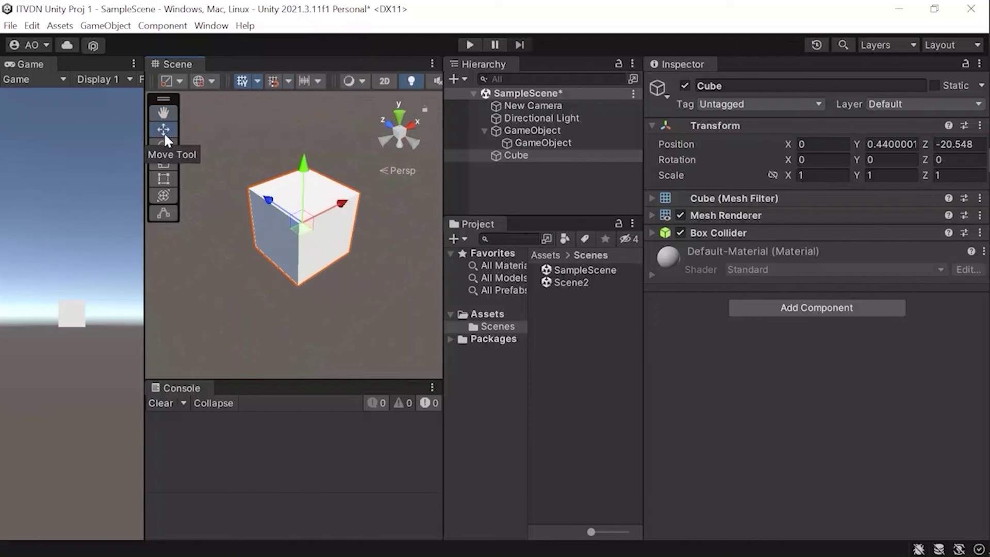
pyautogui.moveTo(267, 200)
pyautogui.mouseDown()
pyautogui.moveTo(259, 202)
pyautogui.moveTo(323, 200)
pyautogui.moveTo(305, 173)
pyautogui.mouseUp()
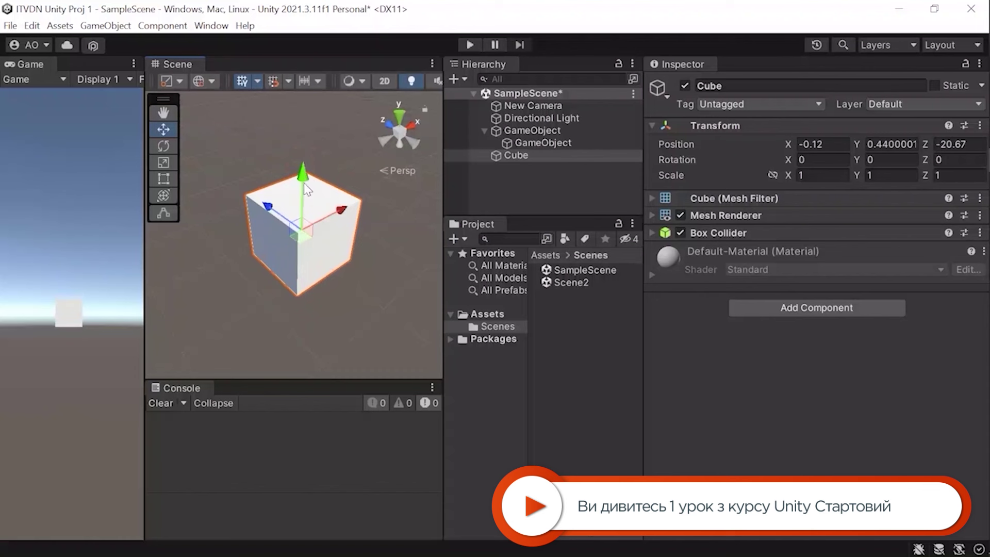
pyautogui.moveTo(304, 169); pyautogui.dragTo(304, 177)
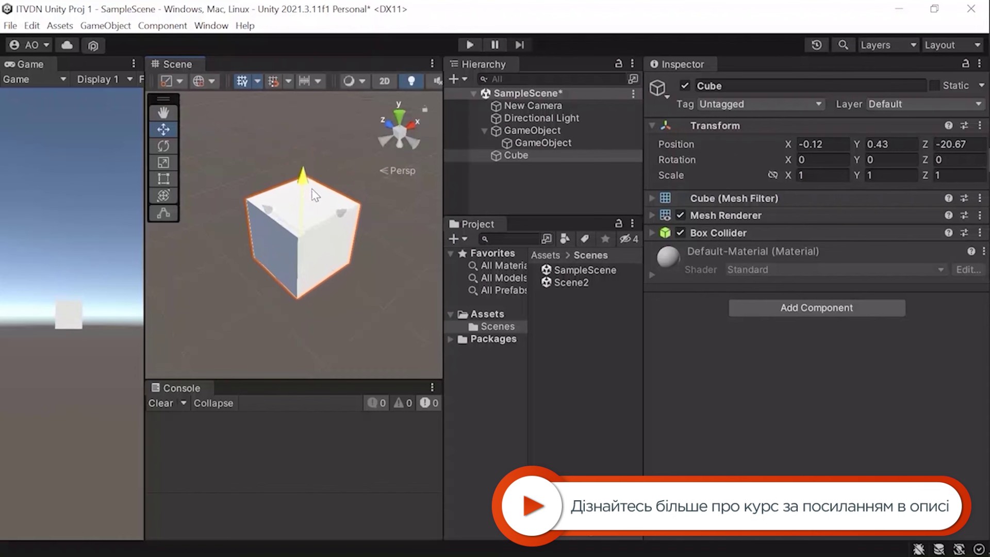
pyautogui.moveTo(789, 145); pyautogui.dragTo(785, 147)
pyautogui.moveTo(853, 144); pyautogui.dragTo(850, 150)
# Rotate the Cube to 33.269, -18.719, 109.667 and stretch its X scale to 1.4712
pyautogui.click(171, 147)
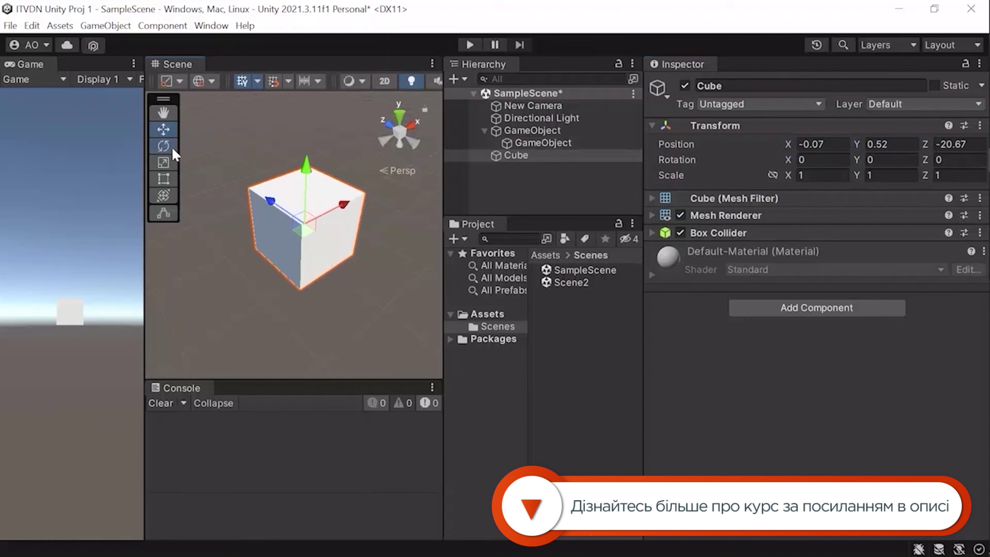
pyautogui.moveTo(314, 221)
pyautogui.mouseDown()
pyautogui.moveTo(255, 235)
pyautogui.moveTo(291, 255)
pyautogui.mouseUp()
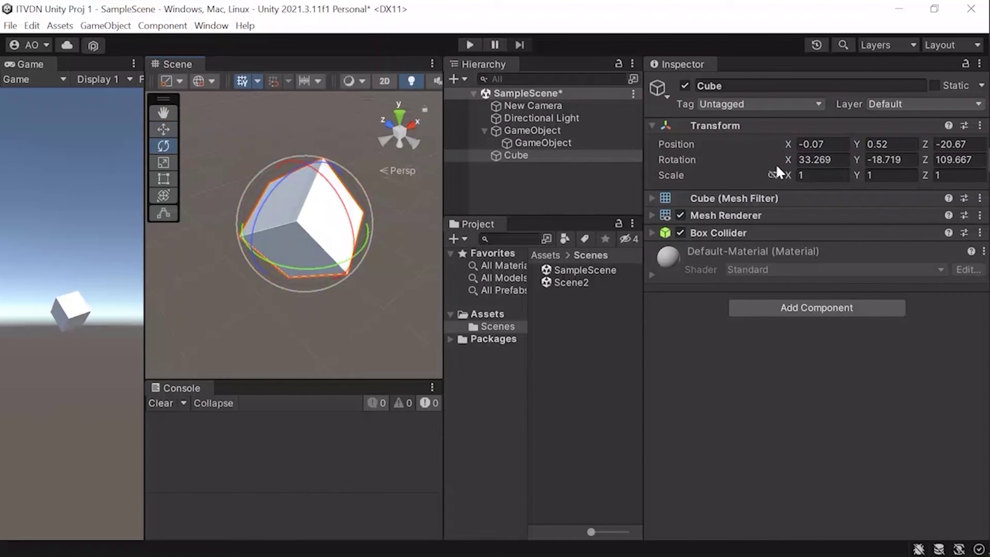
pyautogui.click(163, 161)
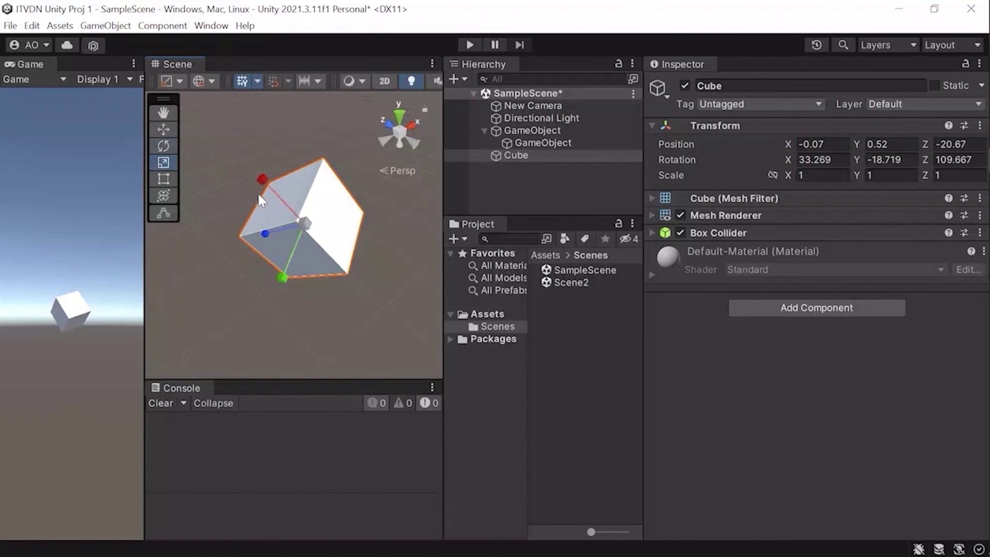
pyautogui.moveTo(263, 181); pyautogui.dragTo(255, 173)
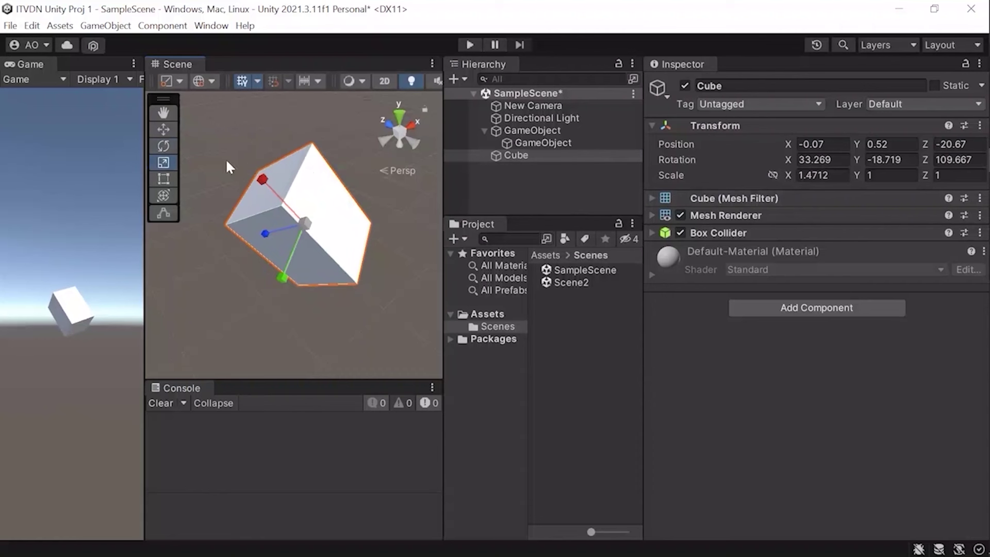
pyautogui.click(172, 129)
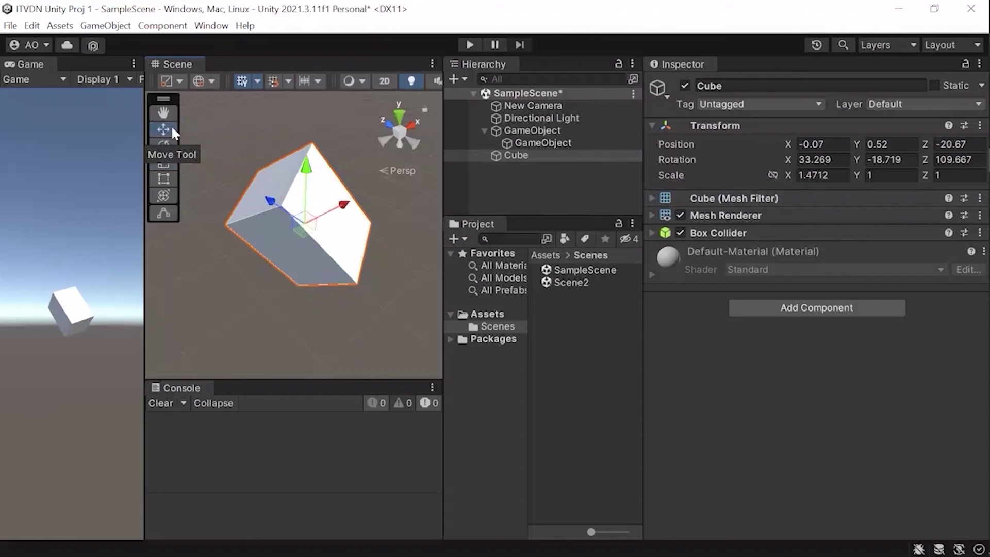
pyautogui.click(106, 25)
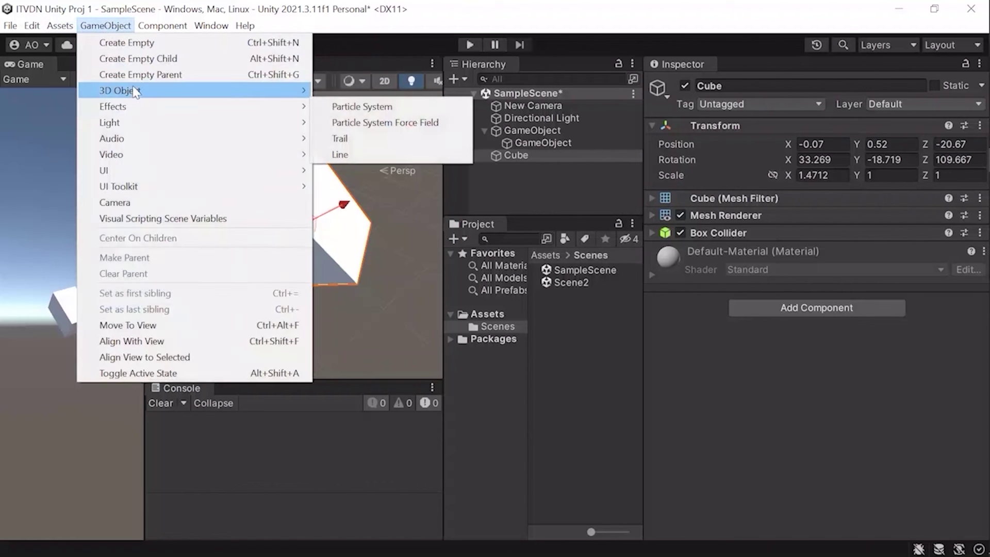
# Add a Plane at Y -0.52 beneath the Cube, scaled to 3.2725 by 2.5846
pyautogui.moveTo(135, 92)
pyautogui.click(356, 152)
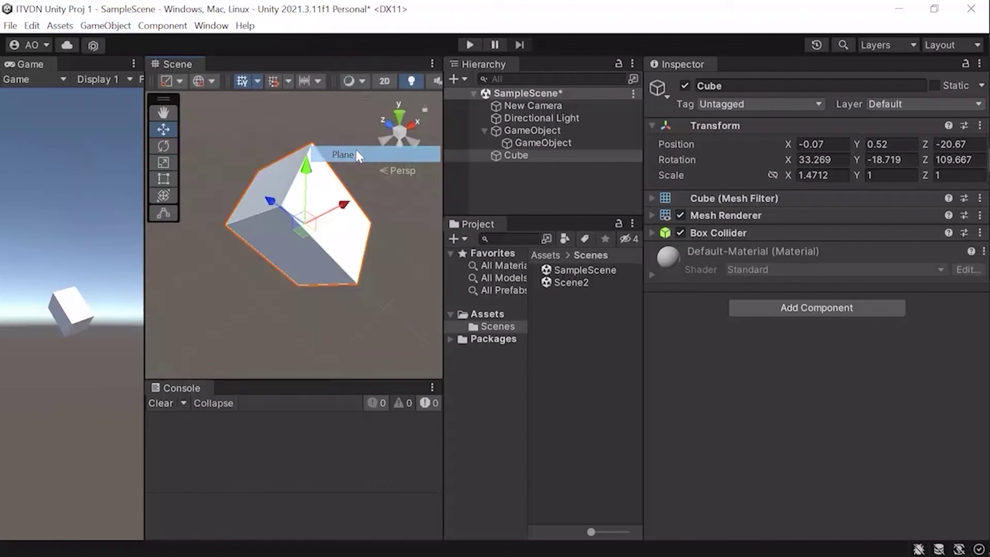
pyautogui.scroll(-4, 334, 205)
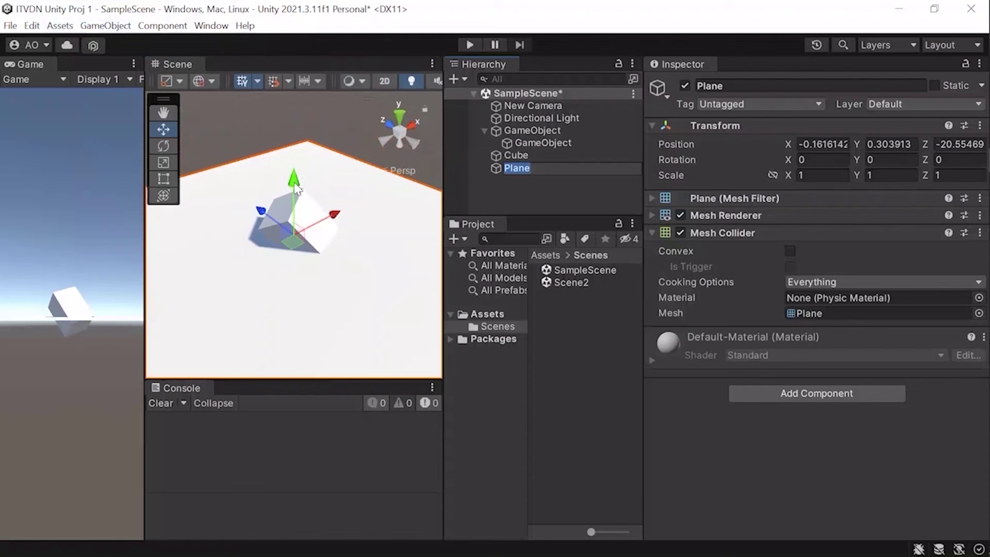
pyautogui.moveTo(298, 200); pyautogui.dragTo(297, 220)
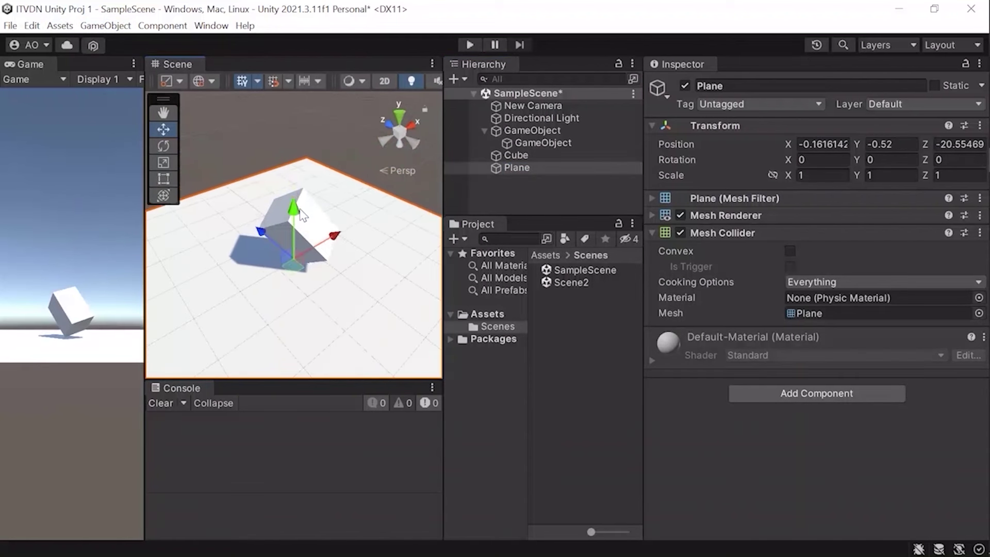
pyautogui.scroll(-2, 308, 179)
pyautogui.click(163, 162)
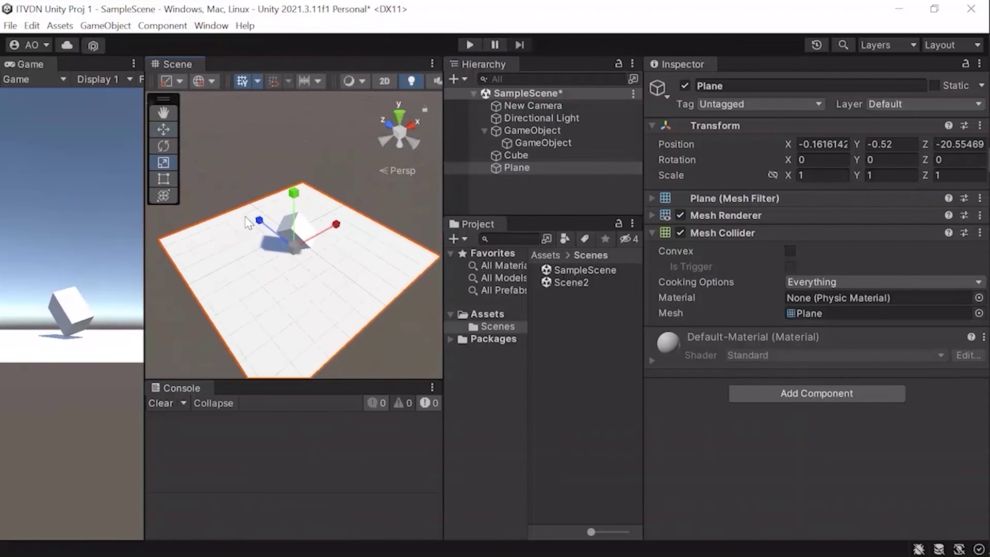
pyautogui.moveTo(229, 187); pyautogui.dragTo(210, 159)
pyautogui.moveTo(335, 227)
pyautogui.mouseDown()
pyautogui.moveTo(408, 201)
pyautogui.moveTo(597, 196)
pyautogui.mouseUp()
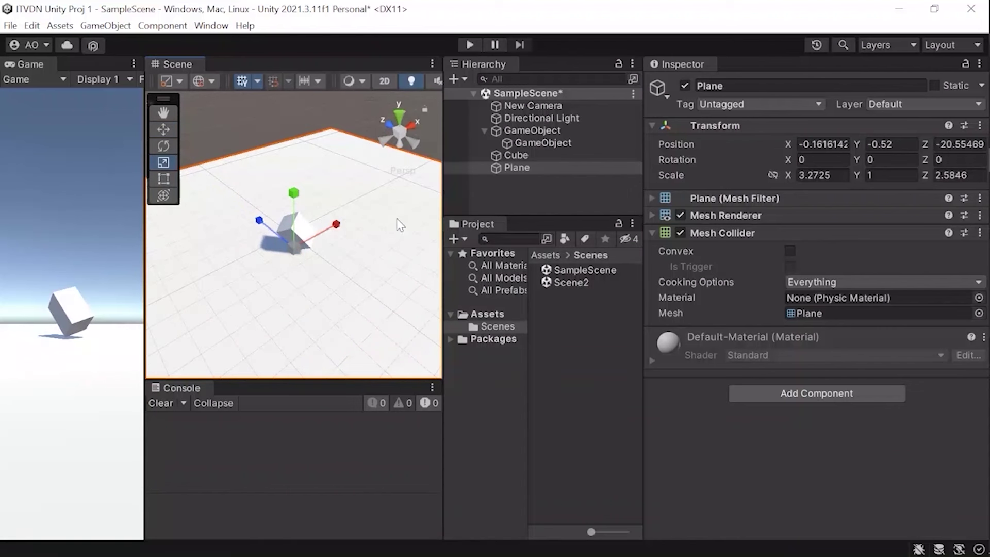
# Raise the Cube to Y 0.76 above the Plane
pyautogui.click(163, 127)
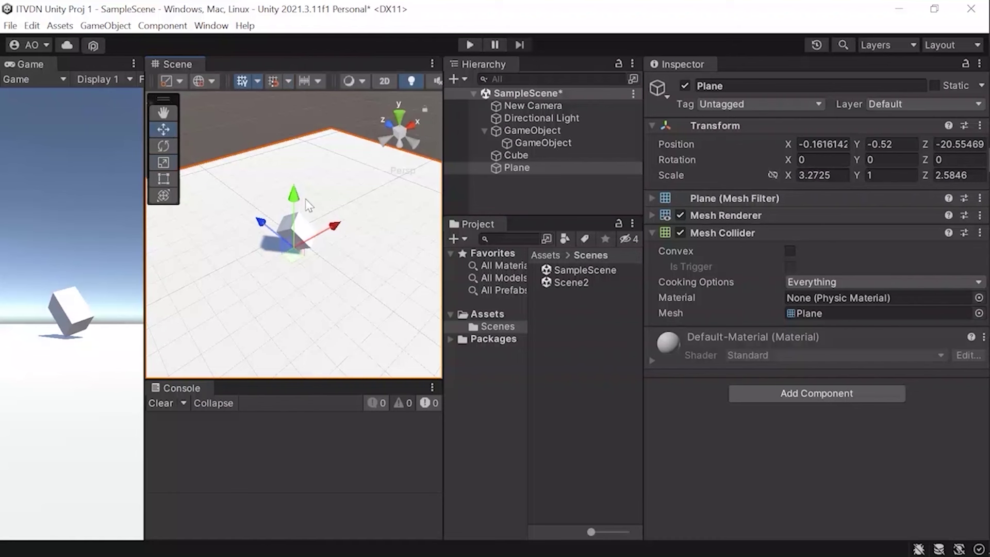
pyautogui.click(521, 157)
pyautogui.moveTo(295, 189); pyautogui.dragTo(295, 185)
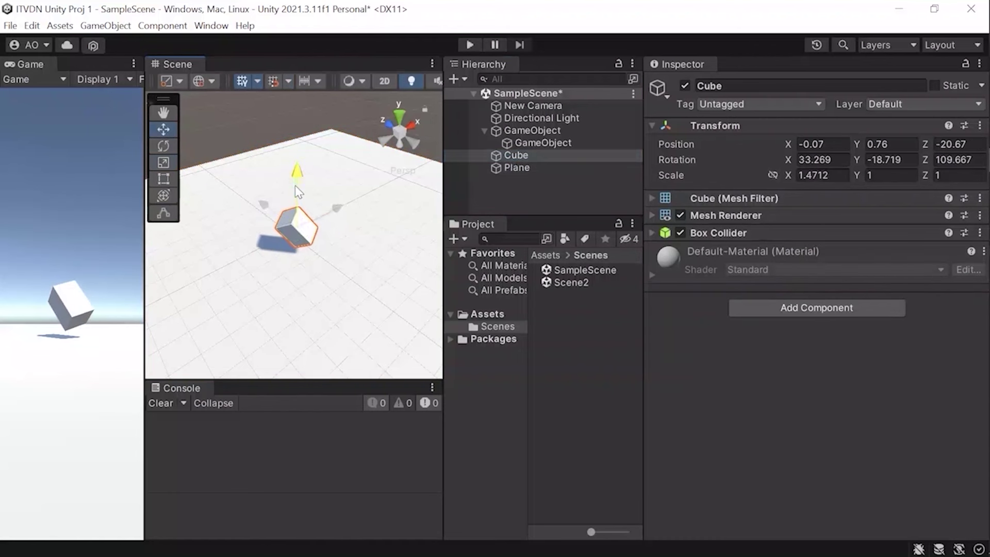
pyautogui.moveTo(337, 211); pyautogui.dragTo(328, 210)
pyautogui.click(495, 178)
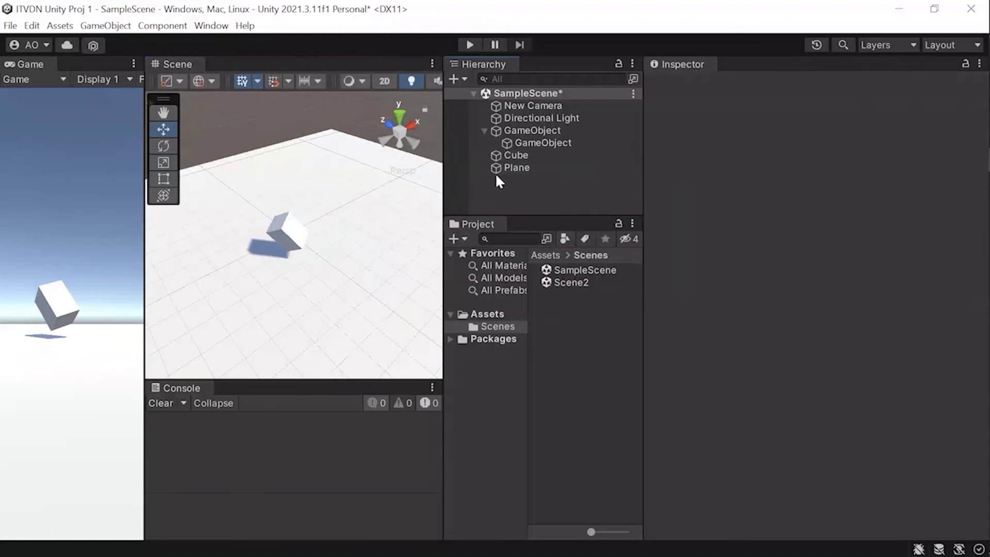
pyautogui.click(485, 130)
pyautogui.click(105, 25)
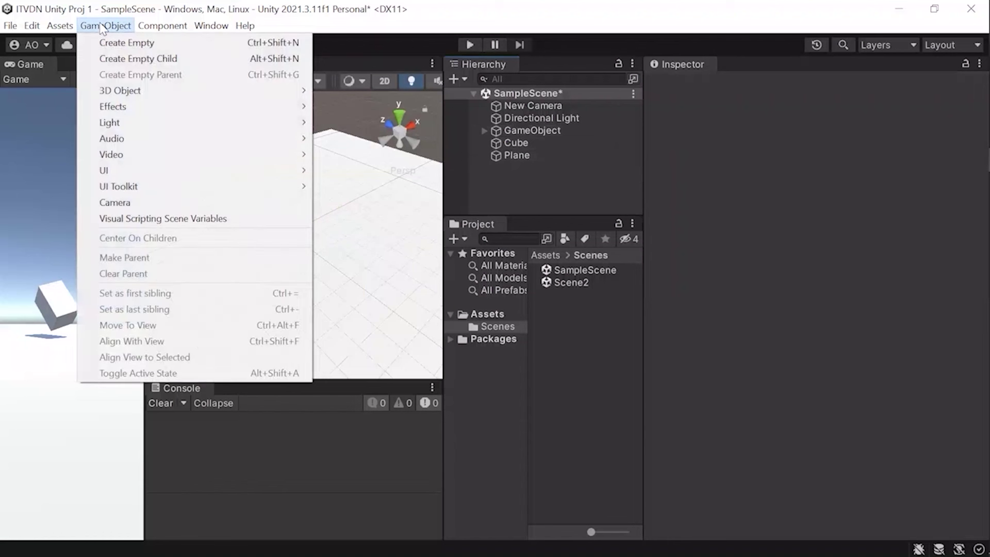
# Add a Particle System and raise it to Y 1.47 above the plane
pyautogui.moveTo(118, 170)
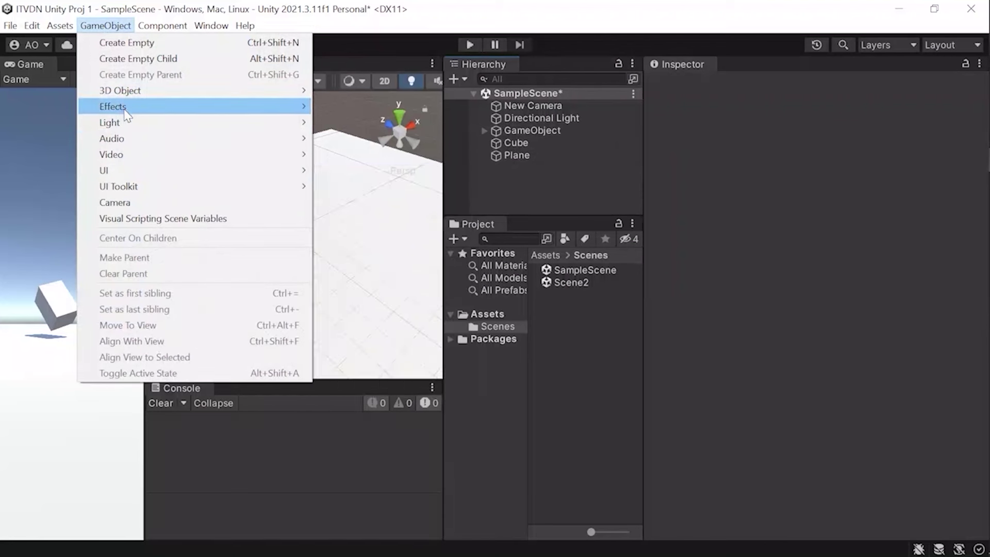
pyautogui.moveTo(126, 114)
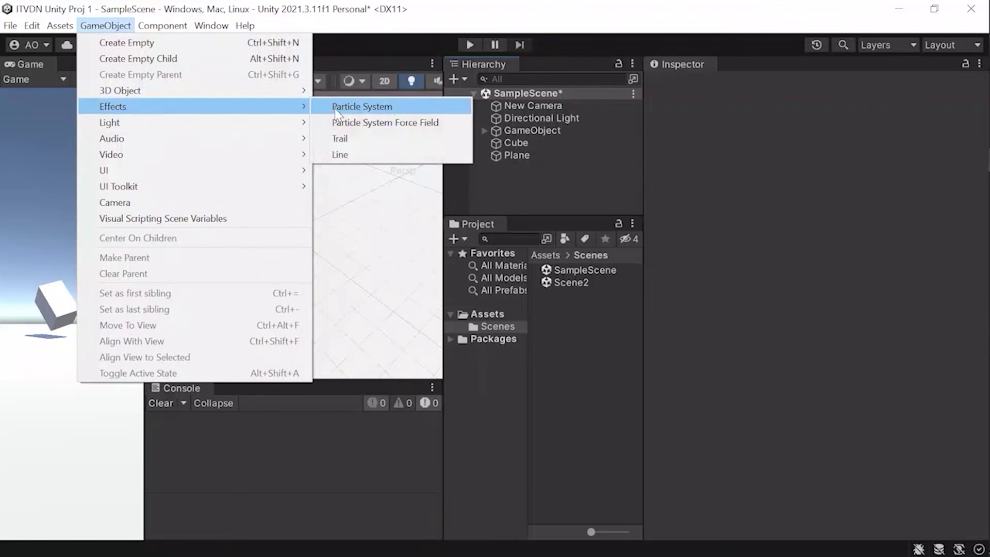
pyautogui.click(325, 180)
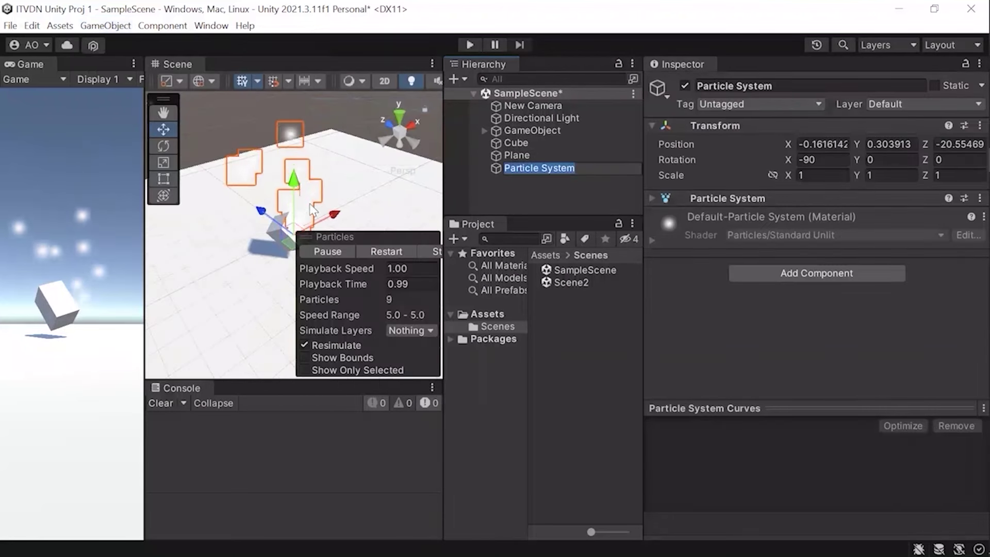
pyautogui.moveTo(294, 154); pyautogui.dragTo(294, 157)
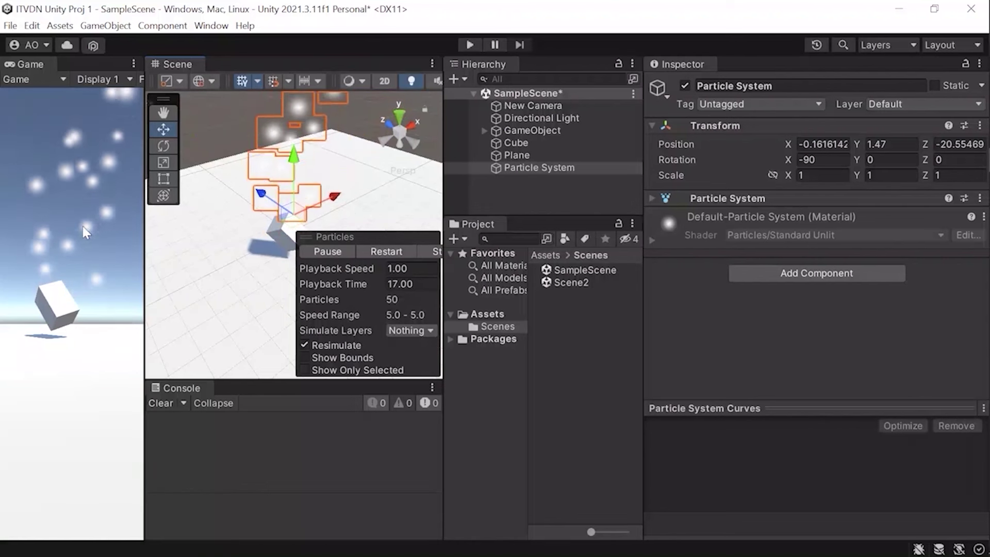
# Select the Particle System in the Hierarchy and delete it
pyautogui.click(533, 186)
pyautogui.click(533, 166)
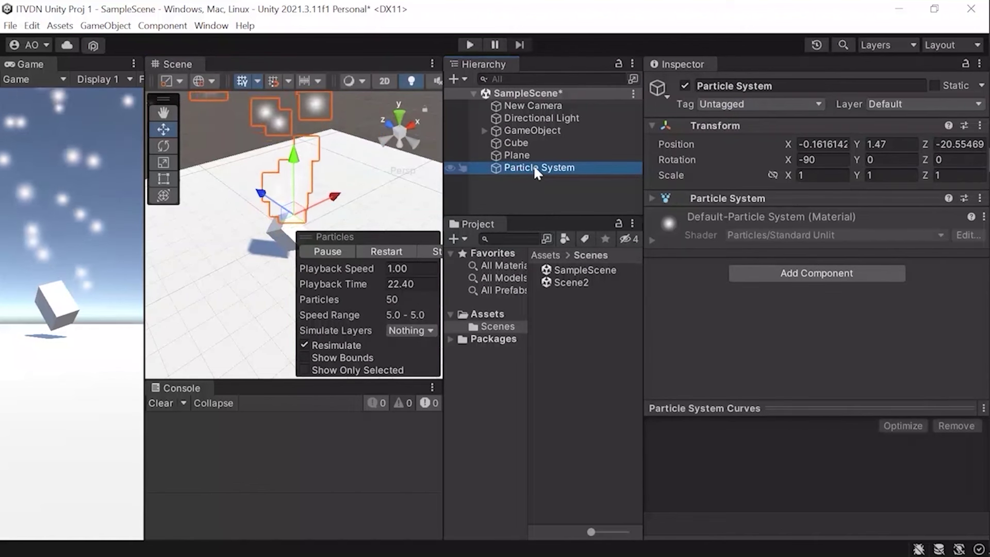
pyautogui.press('Delete')
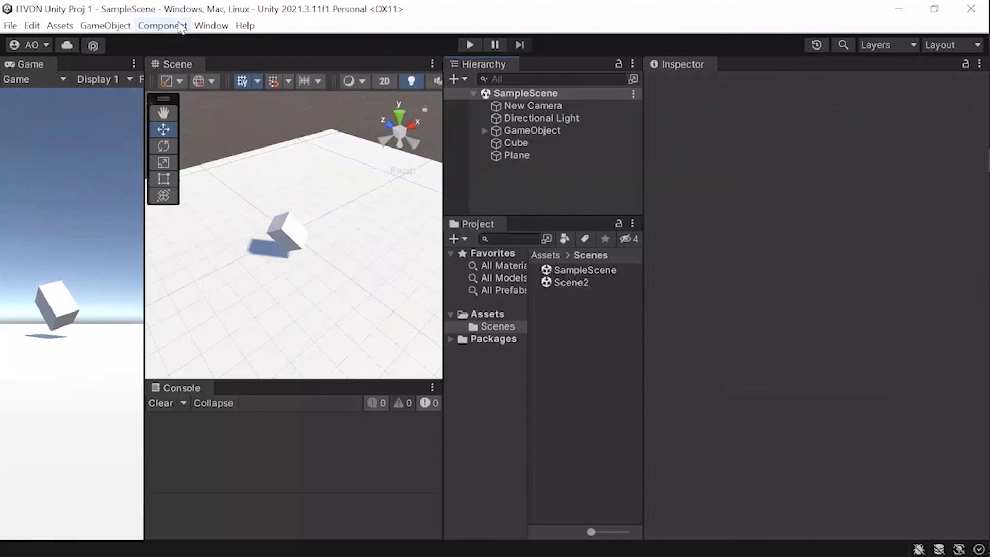
pyautogui.click(181, 27)
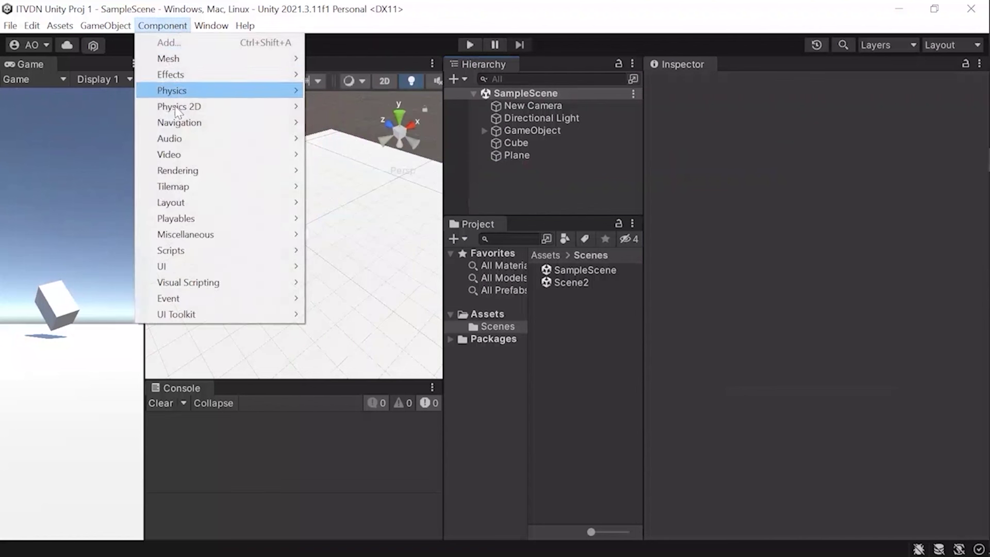
pyautogui.moveTo(178, 121)
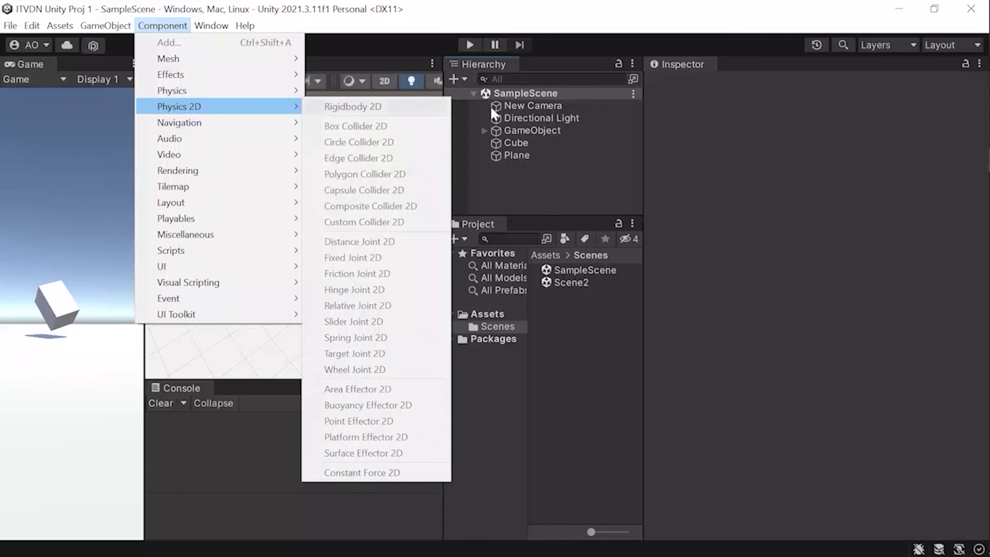
pyautogui.click(542, 110)
# Add a Rigidbody to the Plane and enable its Is Kinematic option
pyautogui.click(540, 107)
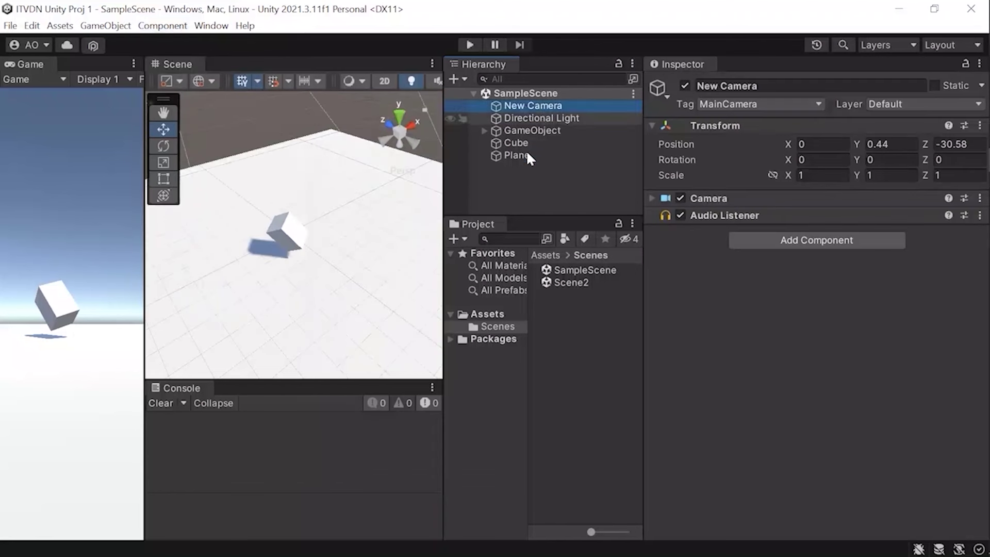
pyautogui.click(526, 153)
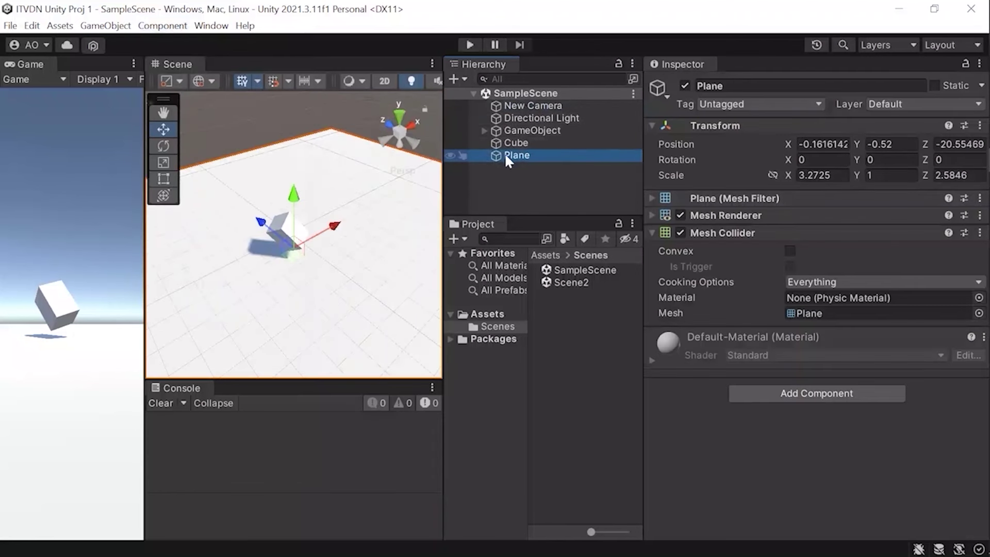
pyautogui.click(163, 26)
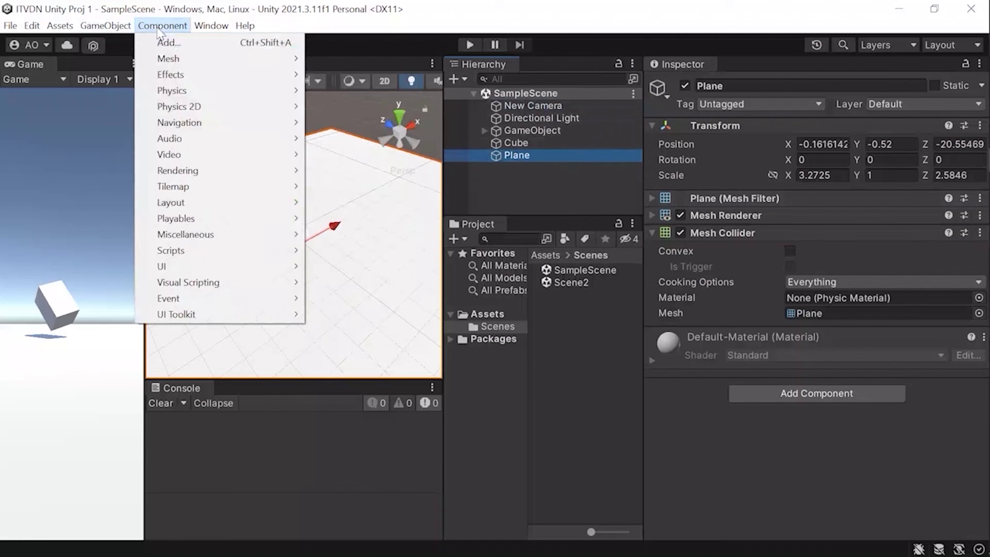
pyautogui.moveTo(170, 97)
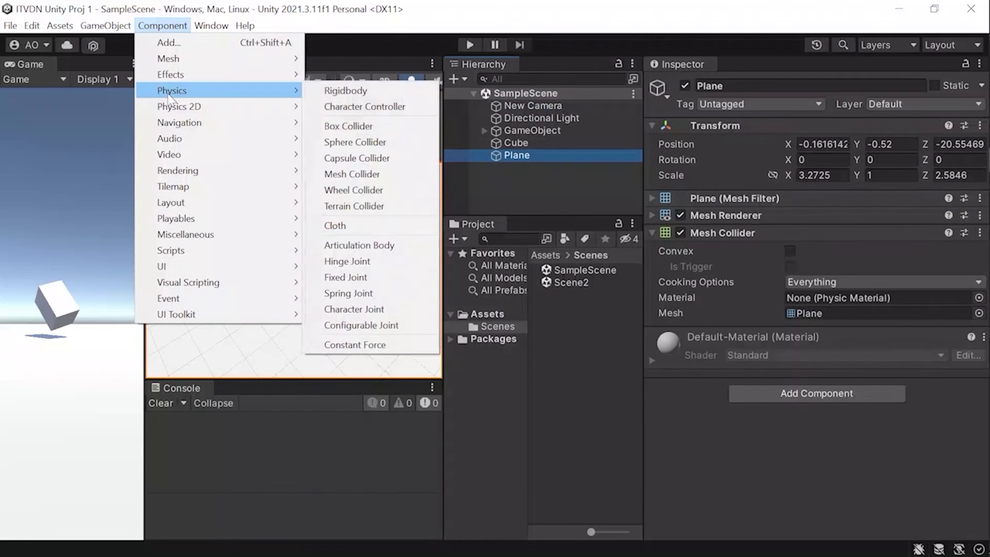
pyautogui.click(361, 93)
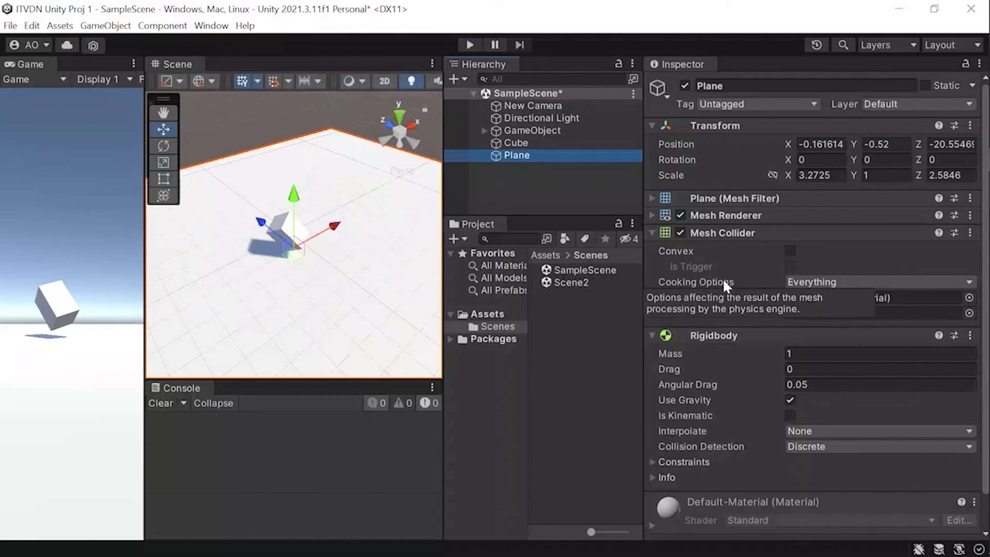
pyautogui.click(789, 416)
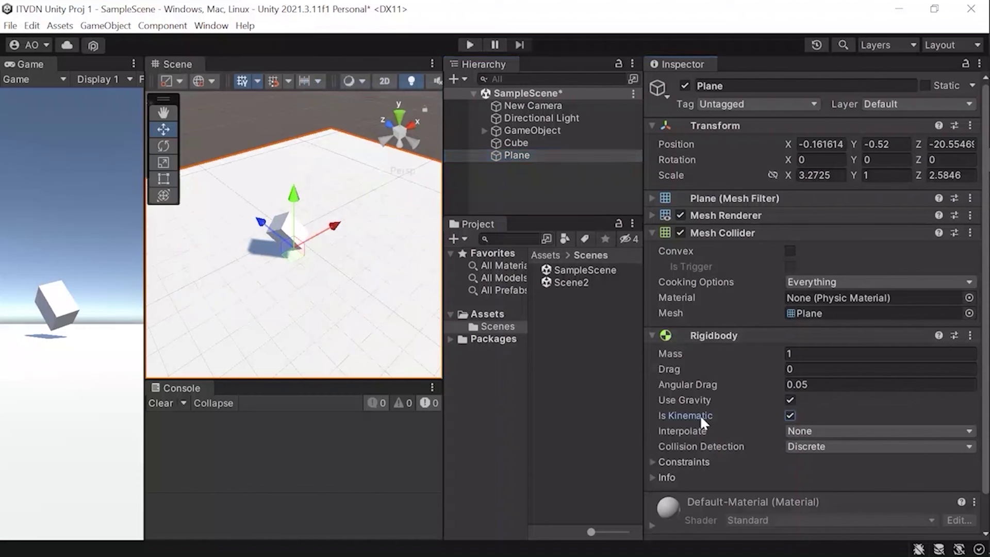
pyautogui.click(536, 142)
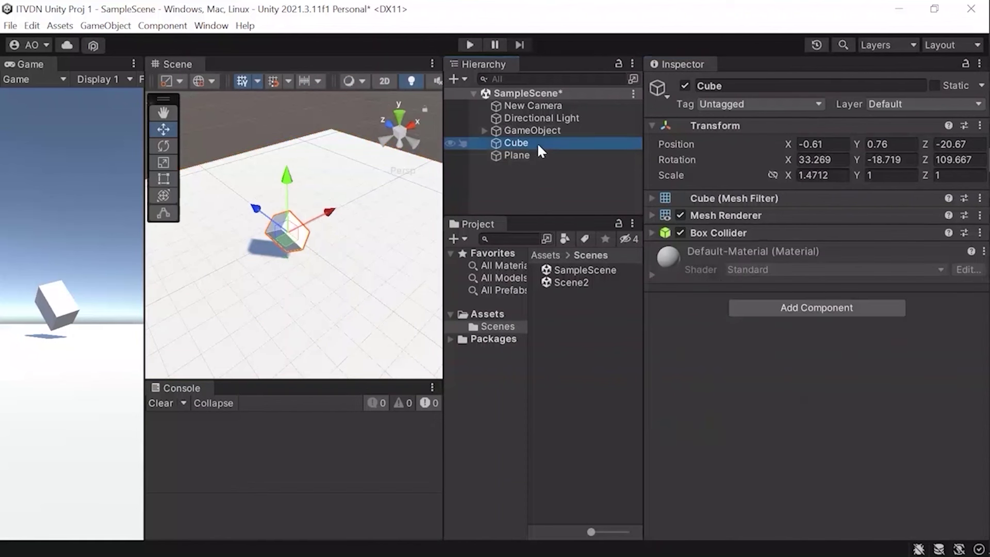
# Add a Rigidbody to the Cube and raise it higher above the Plane
pyautogui.click(162, 25)
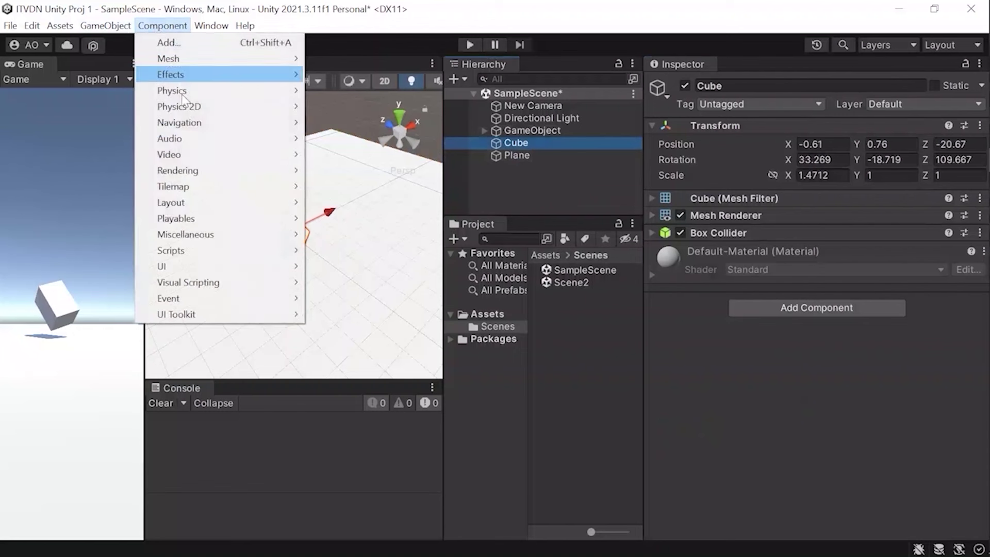
pyautogui.moveTo(178, 91)
pyautogui.click(335, 89)
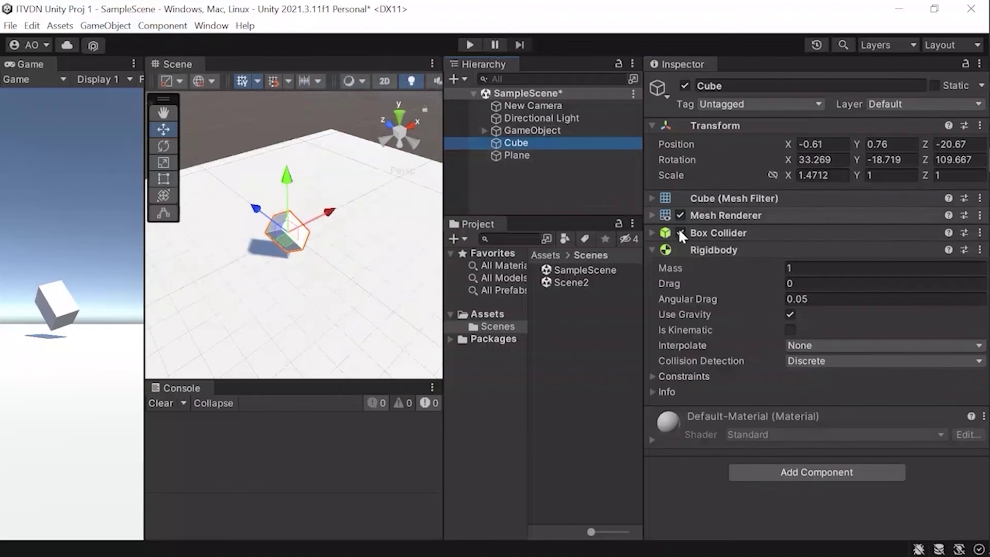
pyautogui.moveTo(296, 186); pyautogui.dragTo(292, 152)
# Save the scene and enter Play mode to watch the Cube fall onto the Plane
pyautogui.click(531, 191)
pyautogui.hotkey('ctrl', 's')
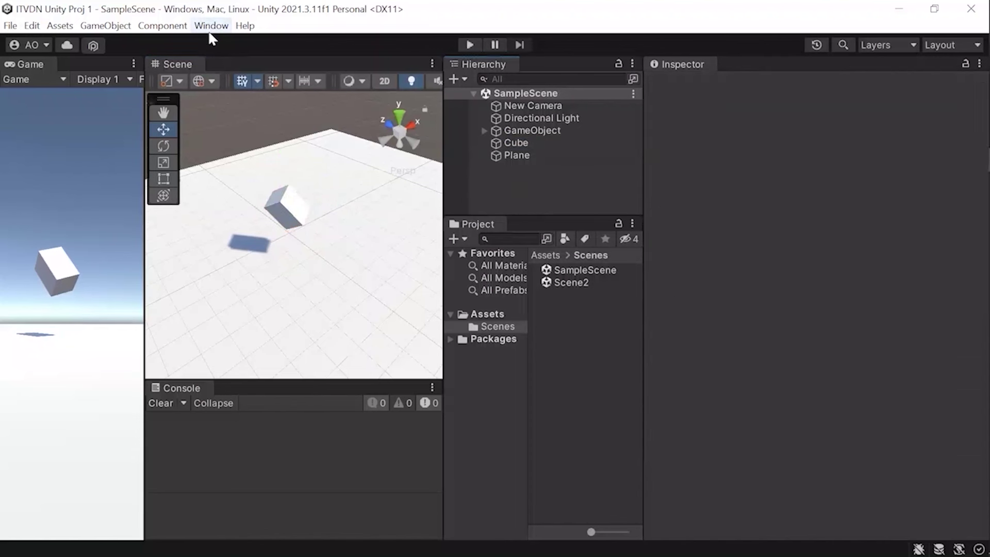
pyautogui.click(471, 46)
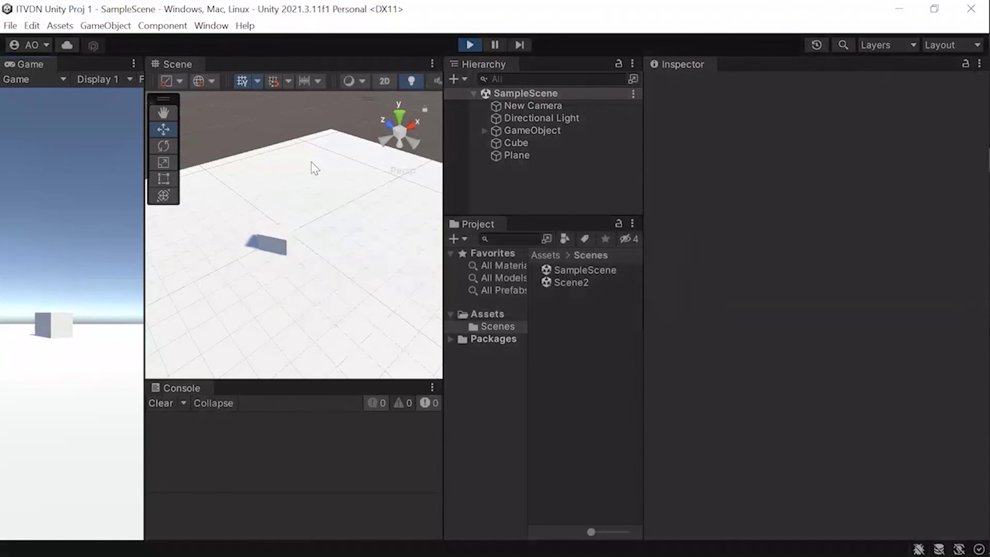
# Stop Play mode, remove the Cube's Rigidbody component, and play the scene again
pyautogui.click(470, 45)
pyautogui.click(535, 146)
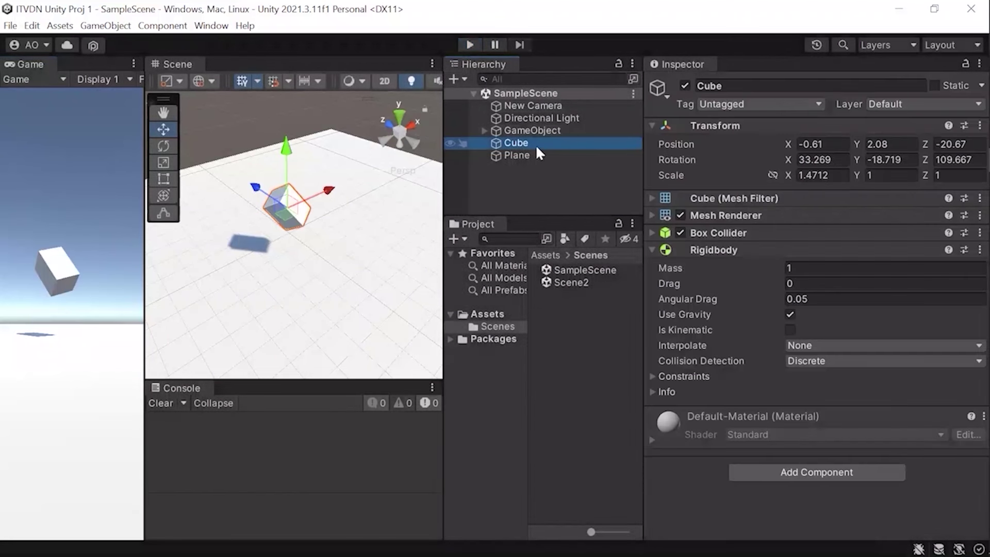
pyautogui.rightClick(732, 251)
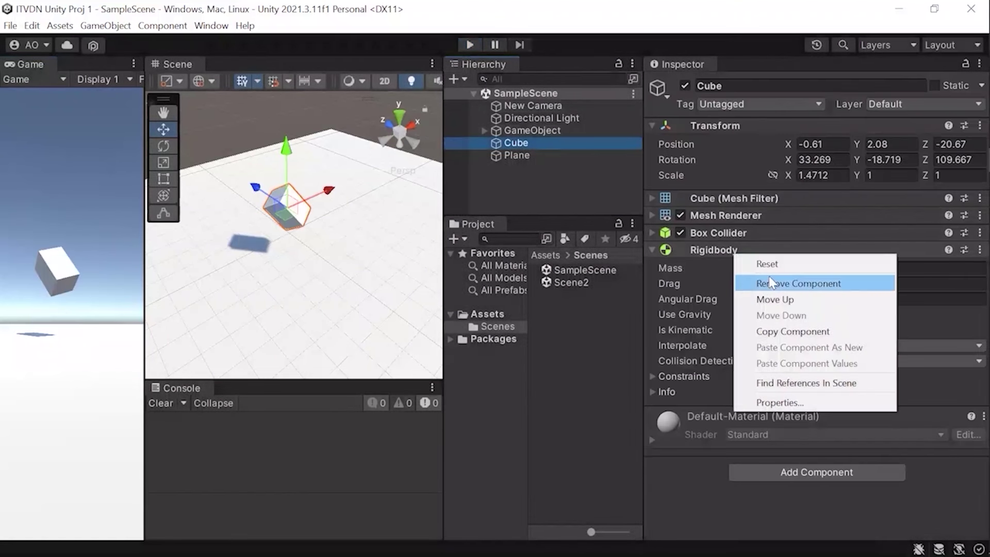
pyautogui.click(776, 287)
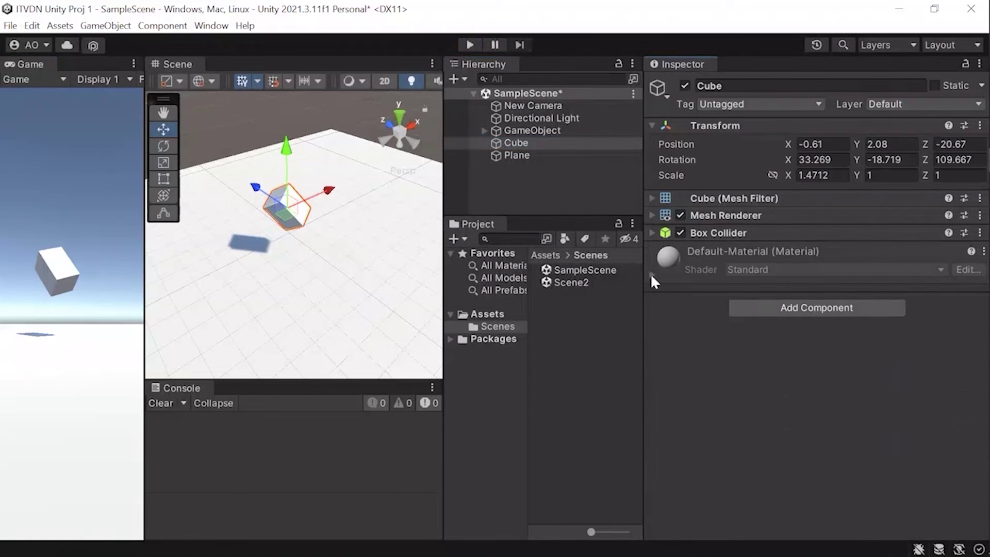
pyautogui.click(471, 45)
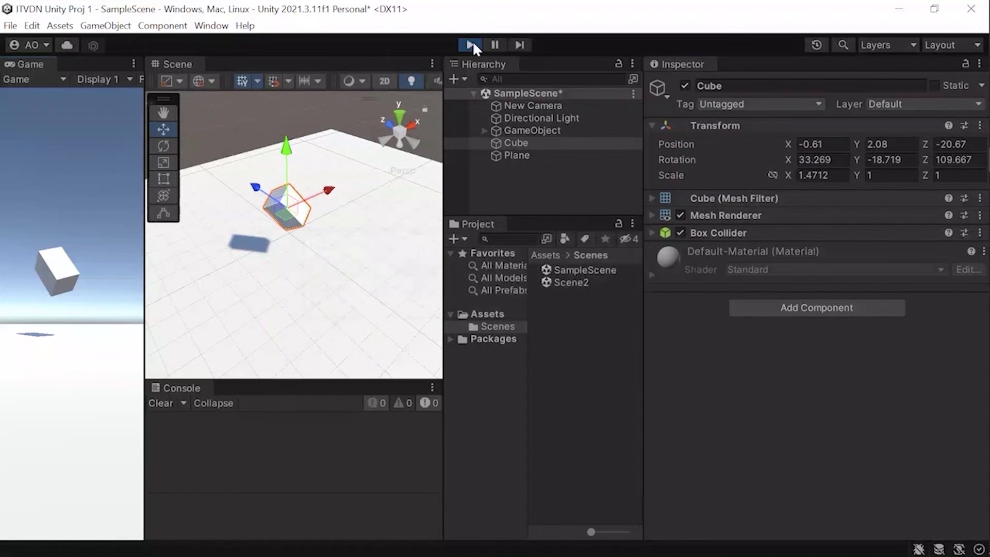
# Widen the Game view, nudge the Cube along Z and Y while playing, then stop Play mode
pyautogui.moveTo(145, 319); pyautogui.dragTo(173, 332)
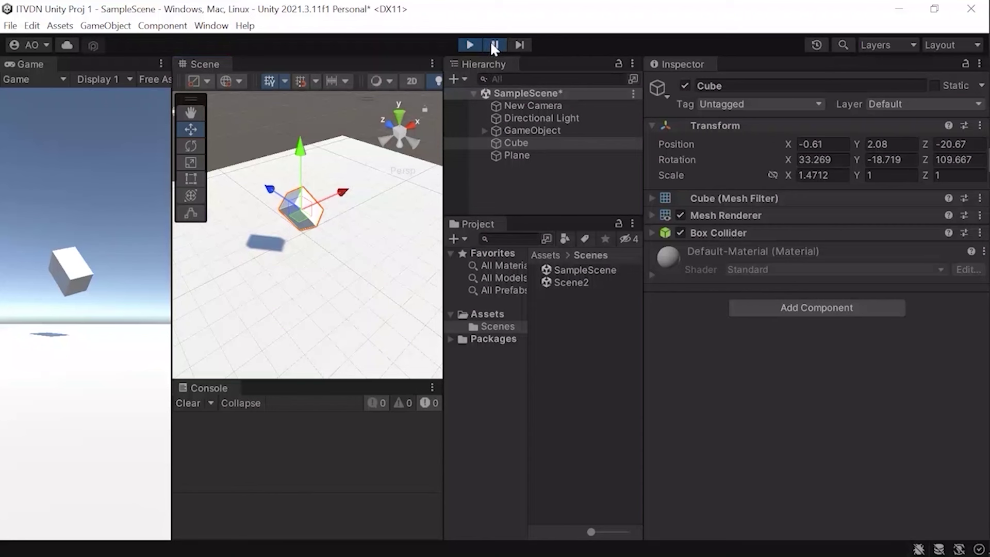
pyautogui.moveTo(322, 281)
pyautogui.keyDown('alt'); pyautogui.mouseDown()
pyautogui.moveTo(391, 169)
pyautogui.moveTo(375, 273)
pyautogui.moveTo(311, 281)
pyautogui.mouseUp(); pyautogui.keyUp('alt')
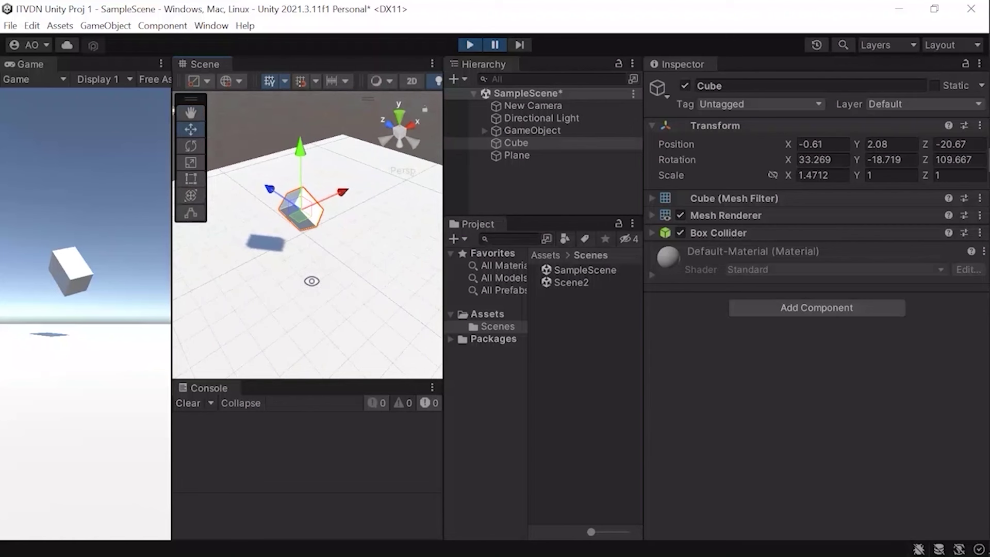
pyautogui.moveTo(281, 205)
pyautogui.mouseDown()
pyautogui.moveTo(272, 201)
pyautogui.moveTo(283, 211)
pyautogui.mouseUp()
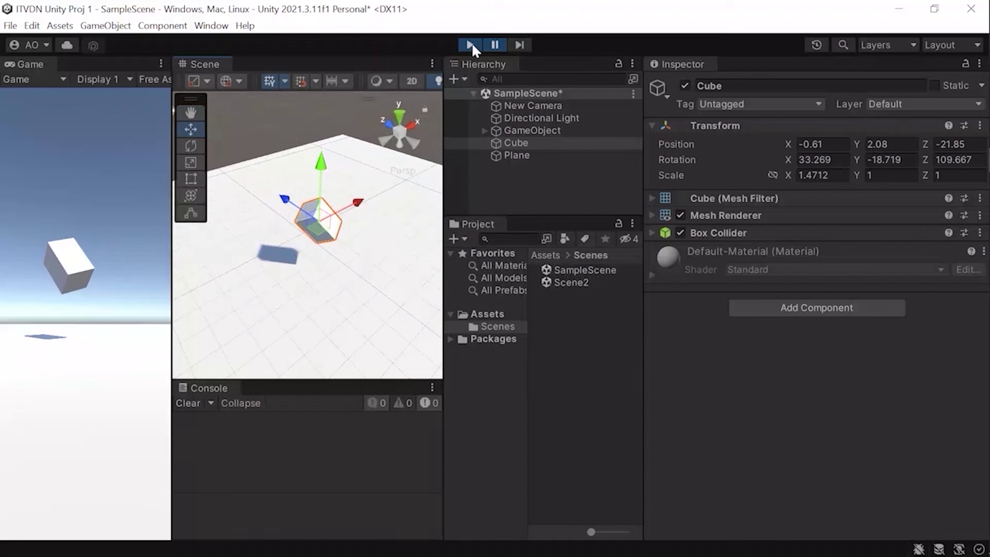
pyautogui.moveTo(321, 170)
pyautogui.mouseDown()
pyautogui.moveTo(322, 188)
pyautogui.moveTo(377, 210)
pyautogui.mouseUp()
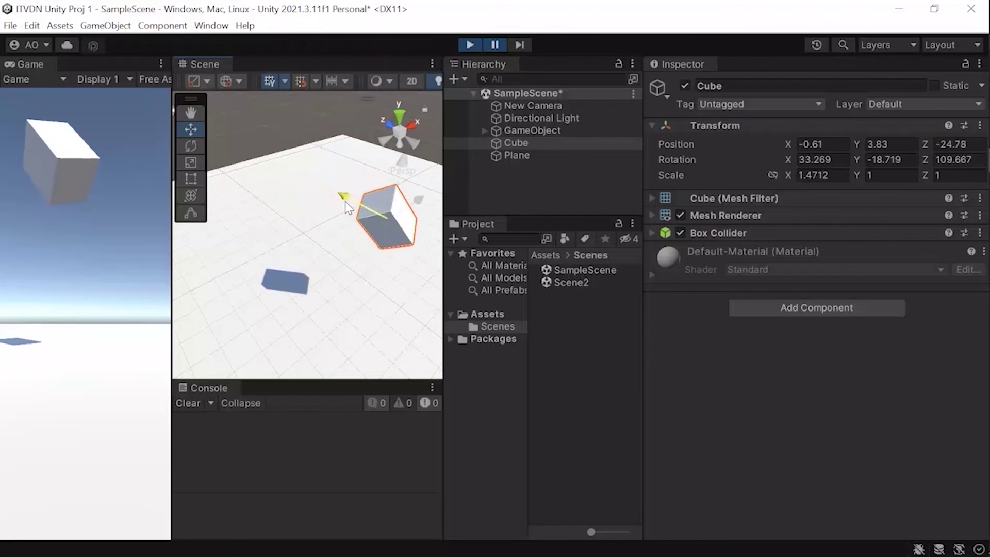
pyautogui.click(469, 45)
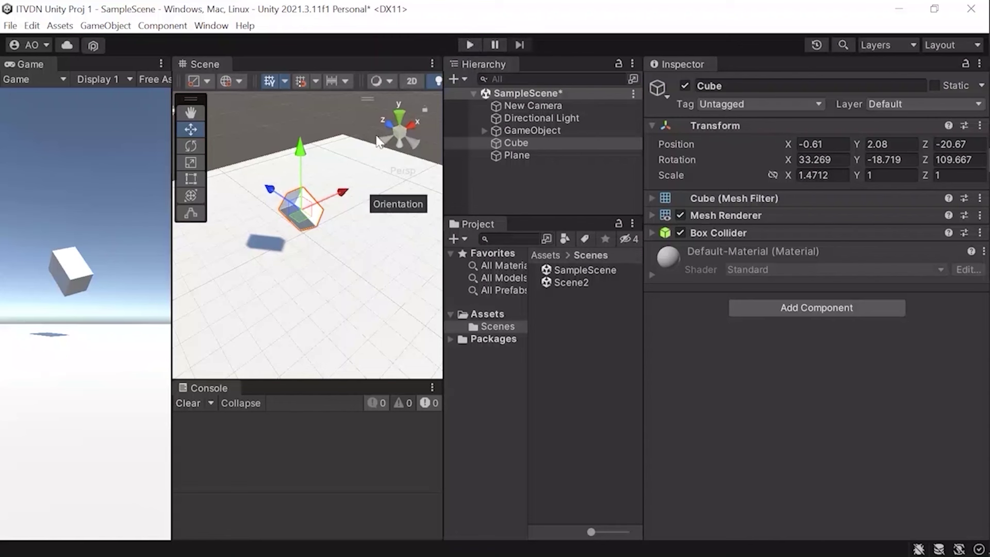
pyautogui.click(210, 32)
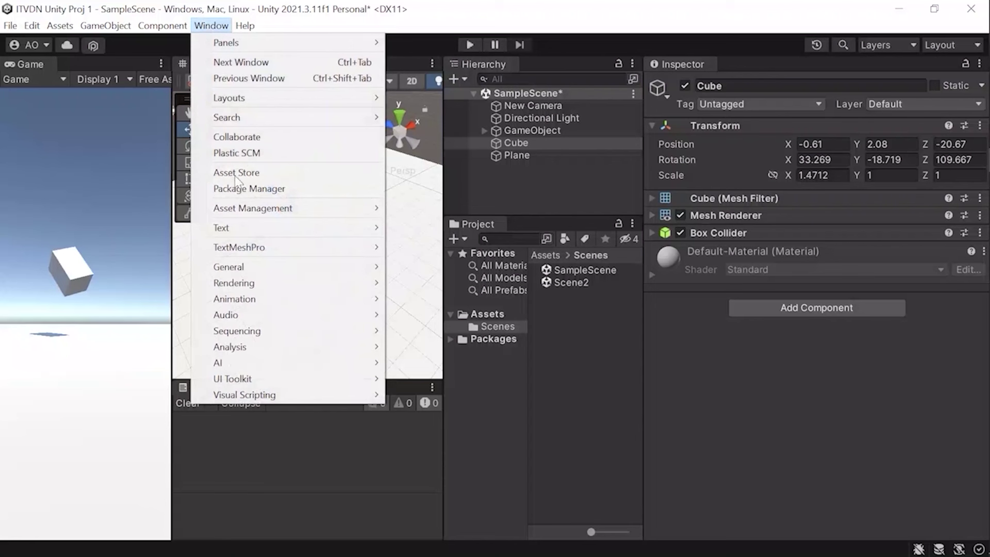
# Browse the Window menu's General, Rendering and AI submenus, then show the Help menu
pyautogui.moveTo(256, 267)
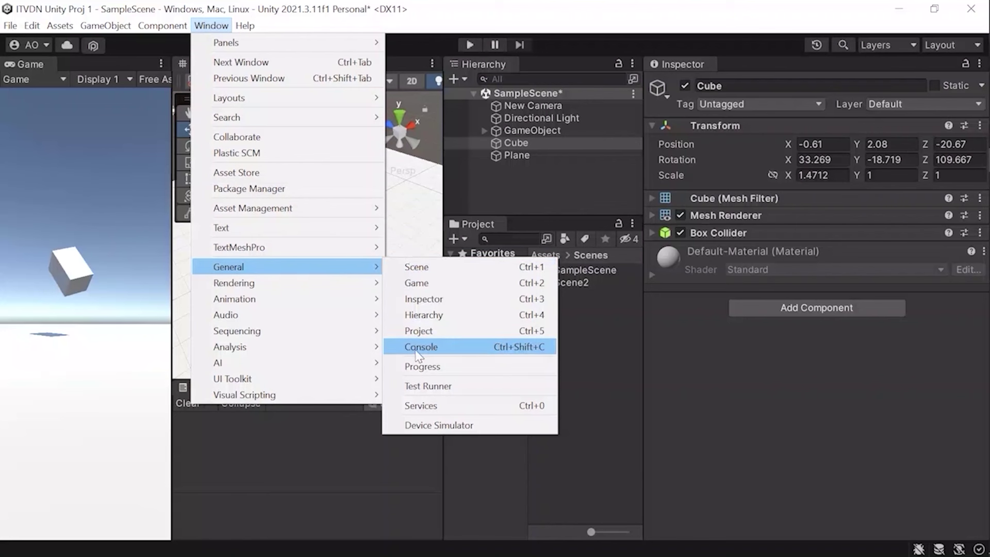
pyautogui.moveTo(299, 282)
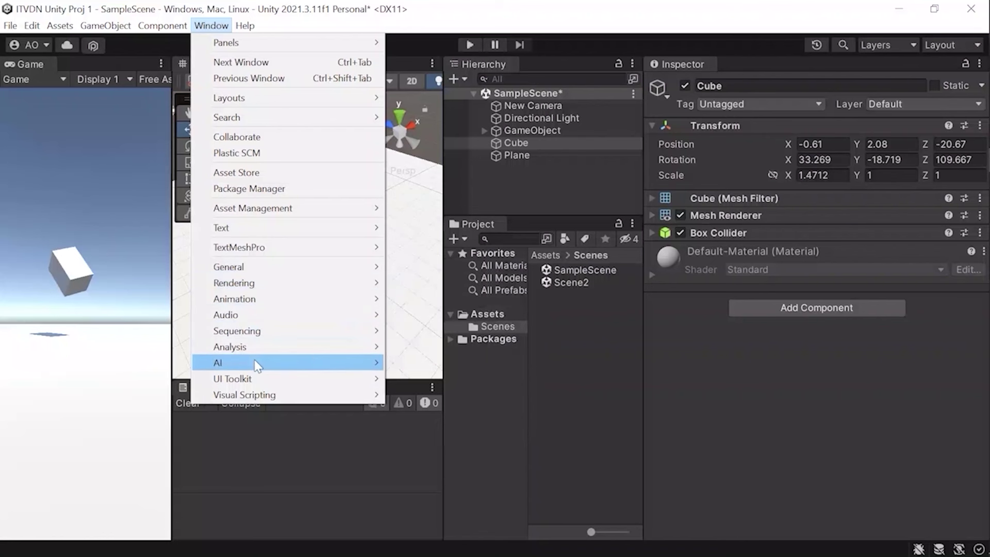
pyautogui.moveTo(257, 363)
pyautogui.click(547, 209)
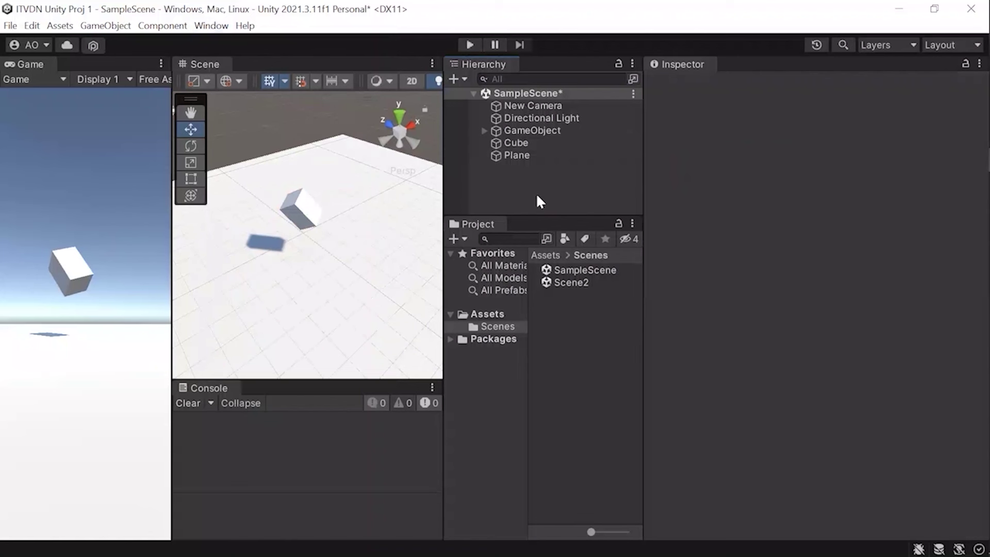
pyautogui.click(248, 26)
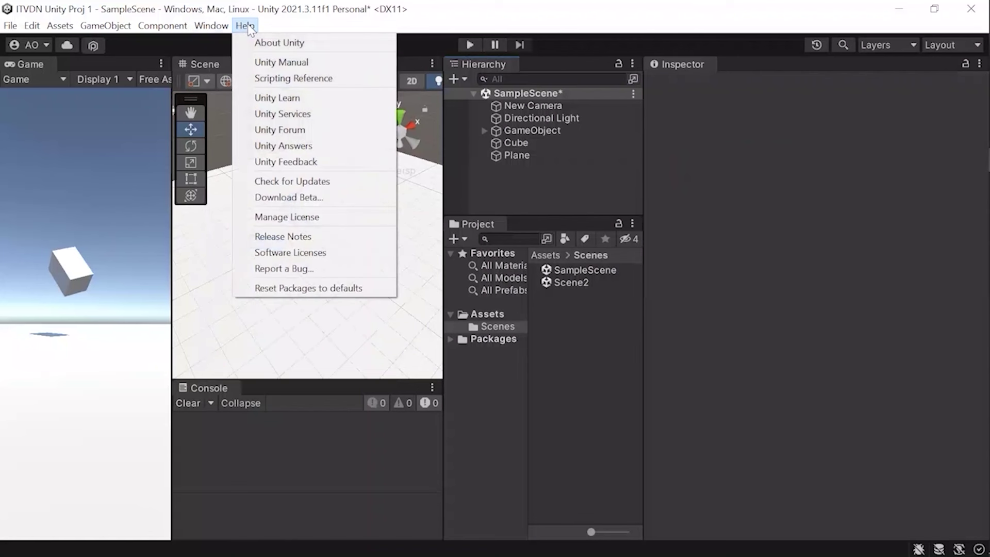
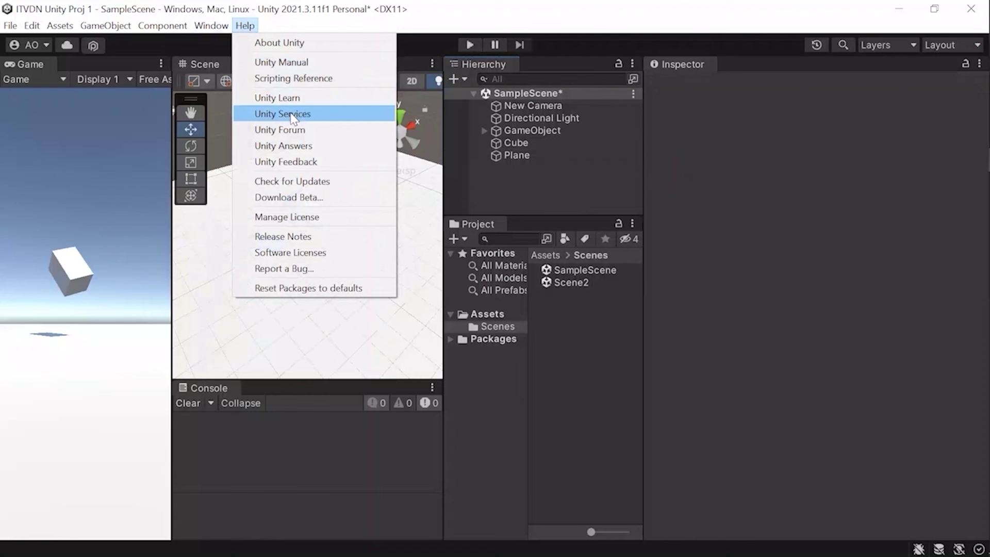
# Add a Rigidbody (mass 1, gravity on) to the Cube and frame it in the Scene view
pyautogui.click(288, 32)
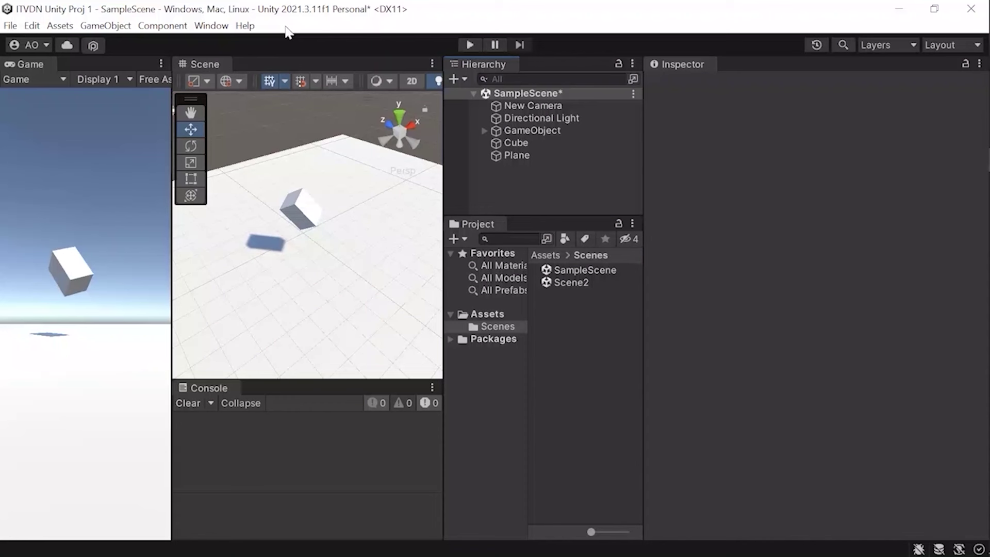
pyautogui.click(484, 130)
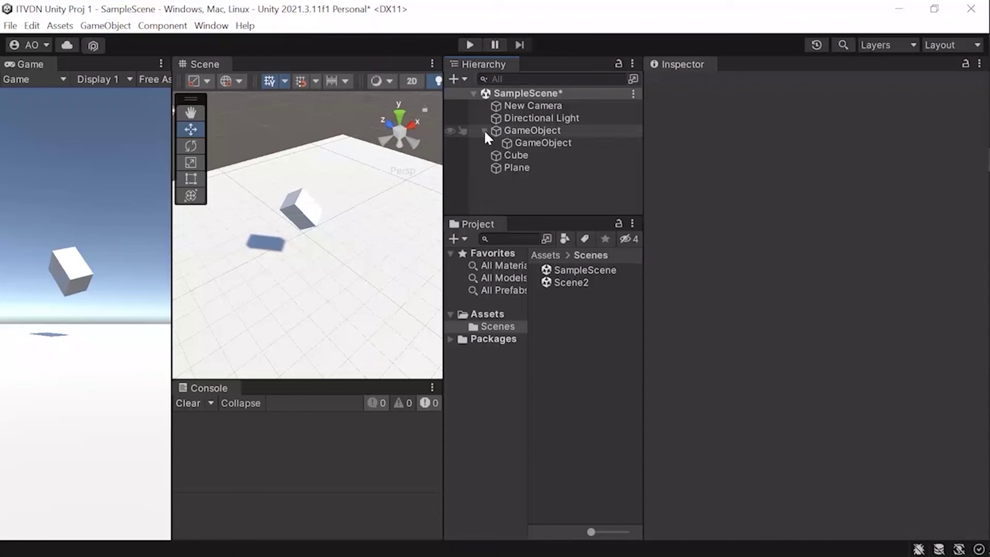
pyautogui.click(484, 130)
pyautogui.click(508, 143)
pyautogui.click(163, 26)
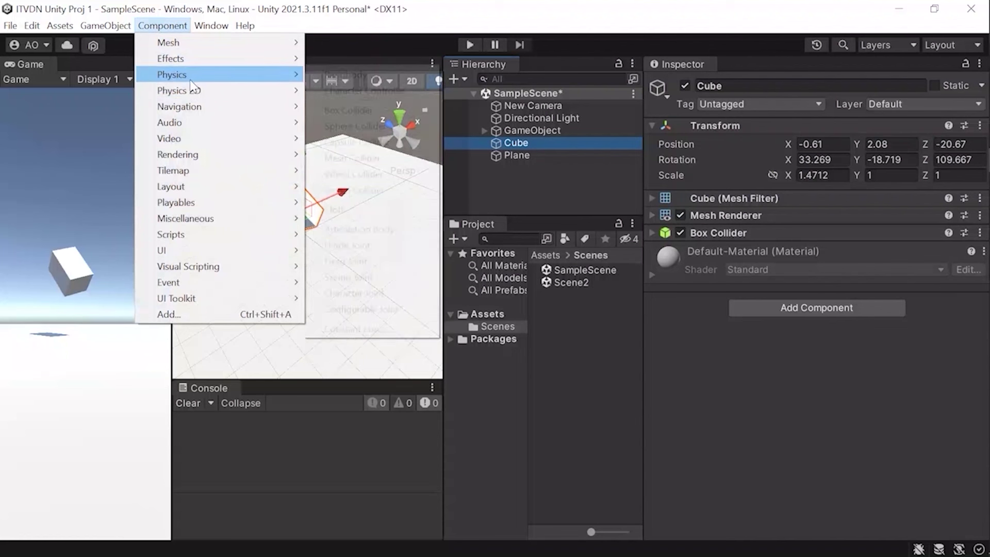
pyautogui.moveTo(193, 77)
pyautogui.click(357, 78)
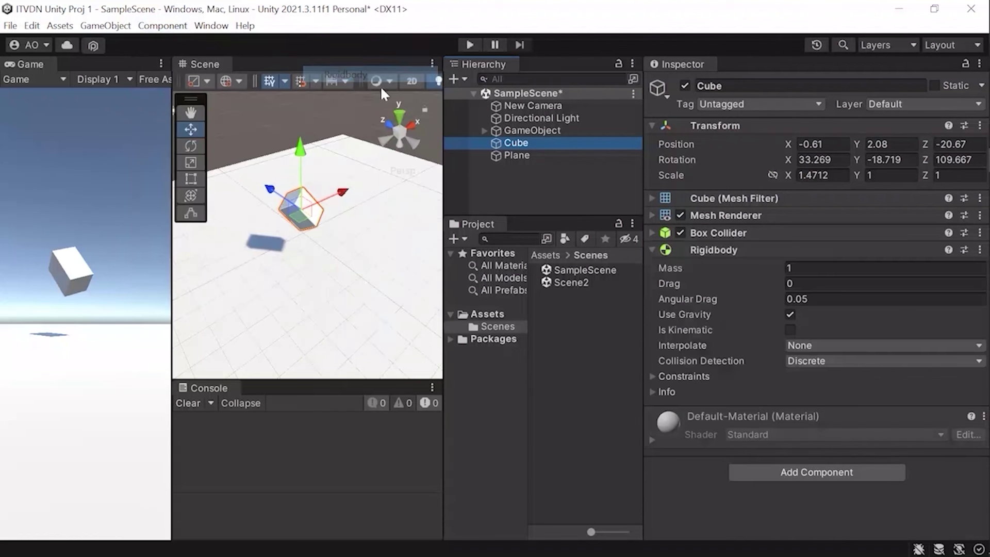
pyautogui.click(573, 204)
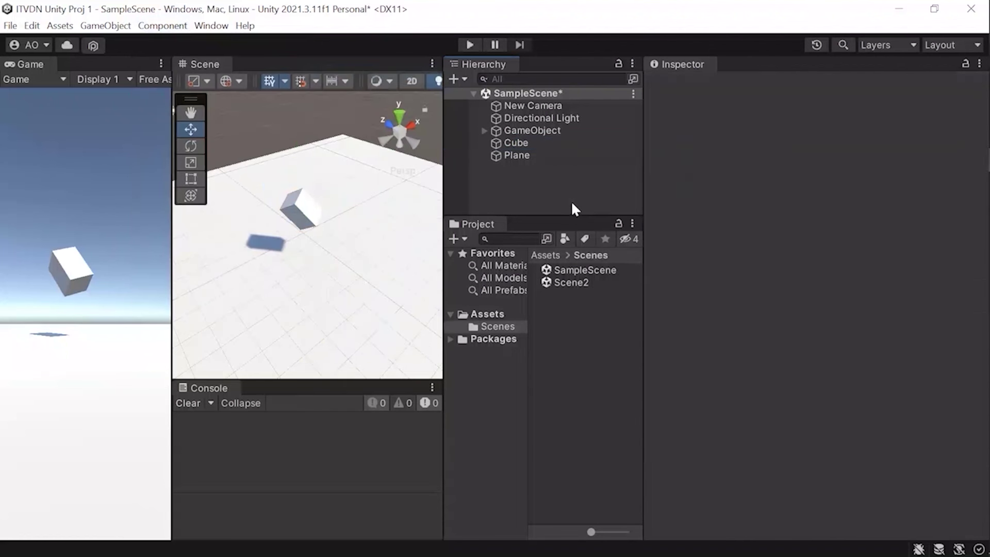
pyautogui.doubleClick(527, 142)
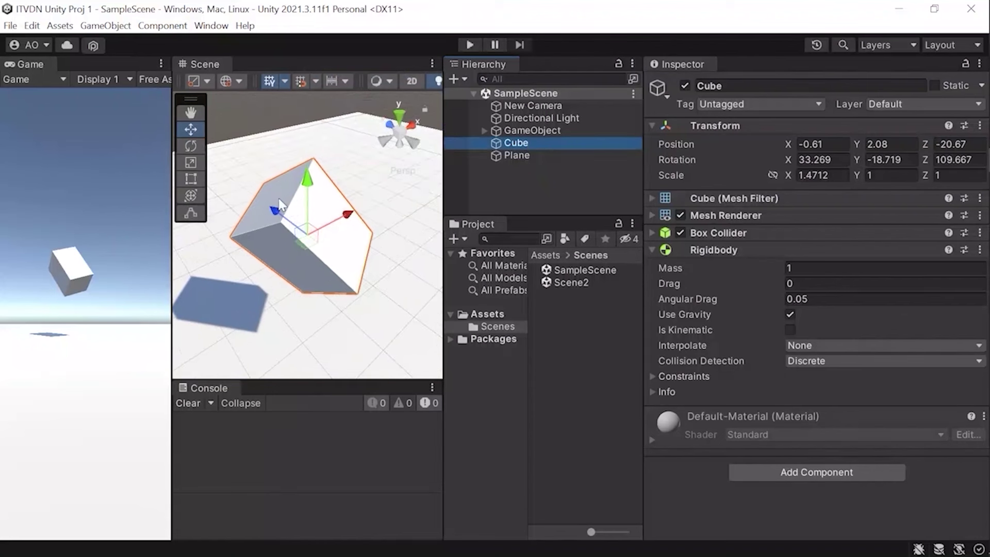
# Raise the Cube, then duplicate it into Cube (1) and move the copy back along Z
pyautogui.moveTo(316, 127); pyautogui.dragTo(313, 93)
pyautogui.click(518, 142)
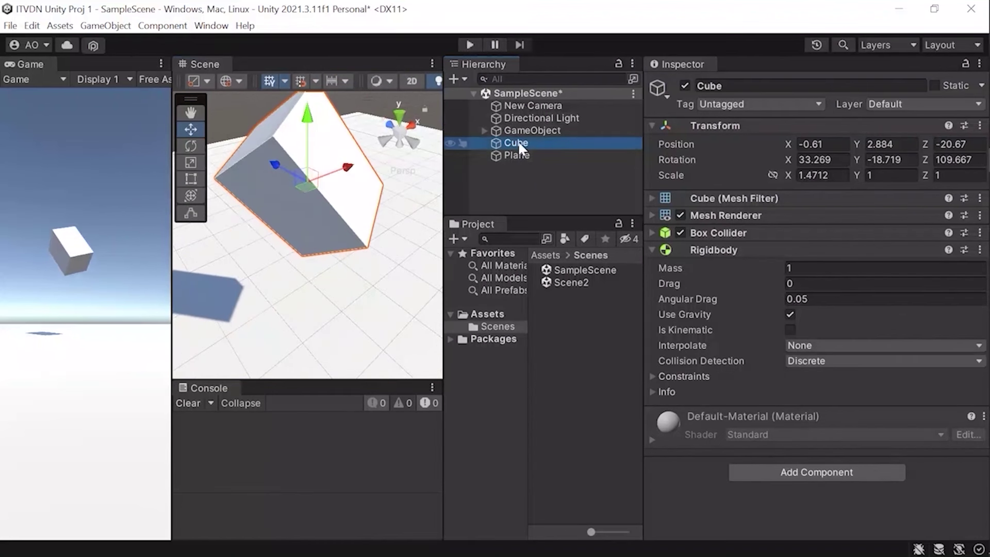
pyautogui.hotkey('ctrl', 'd')
pyautogui.scroll(-5, 309, 232)
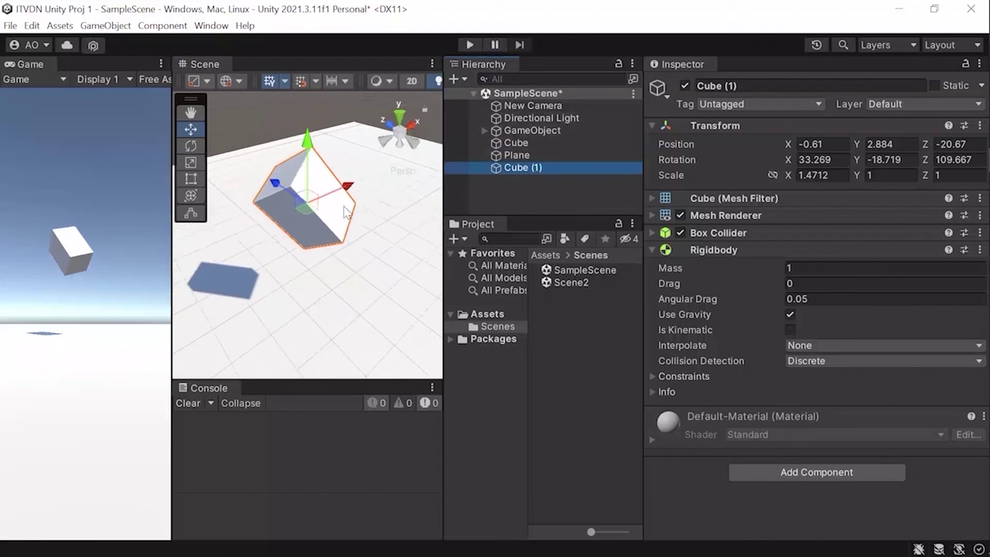
pyautogui.moveTo(278, 204)
pyautogui.mouseDown()
pyautogui.moveTo(338, 238)
pyautogui.moveTo(314, 183)
pyautogui.moveTo(245, 112)
pyautogui.moveTo(255, 117)
pyautogui.mouseUp()
pyautogui.doubleClick(528, 166)
# Duplicate Cube (1) into Cube (2), rotate it, stretch it taller on Y, and set mass 2.26
pyautogui.hotkey('ctrl', 'd')
pyautogui.press('f')
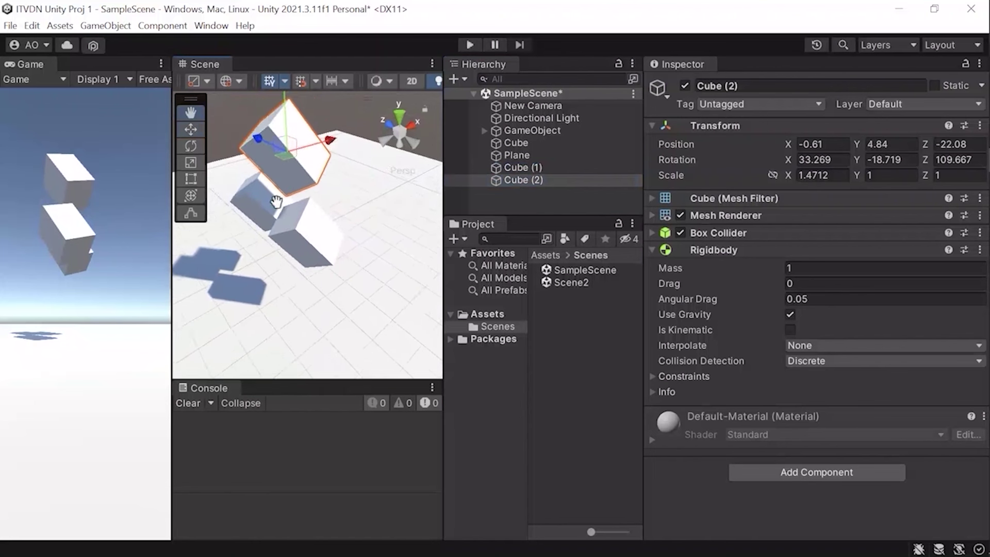
pyautogui.click(190, 146)
pyautogui.moveTo(272, 198); pyautogui.dragTo(211, 160)
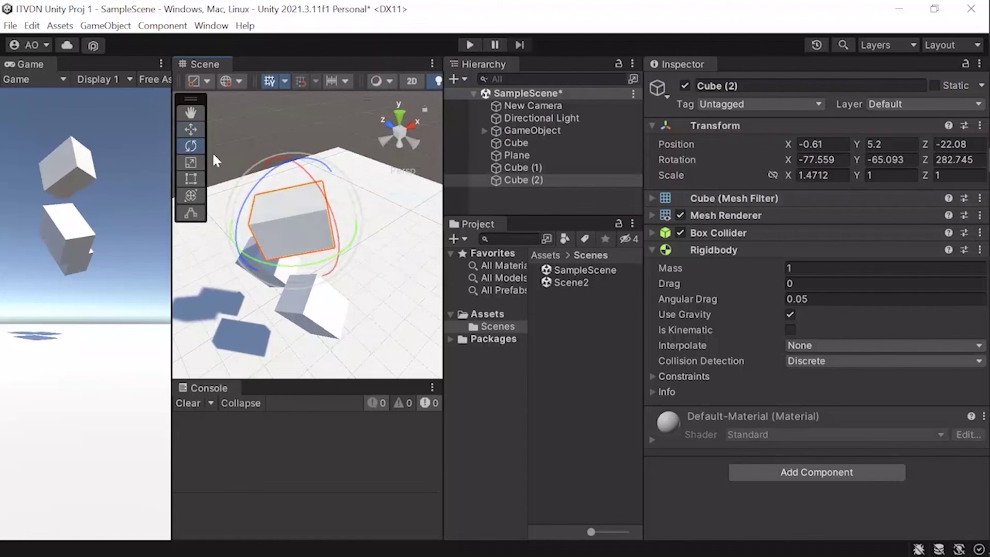
pyautogui.click(191, 162)
pyautogui.moveTo(294, 188); pyautogui.dragTo(268, 138)
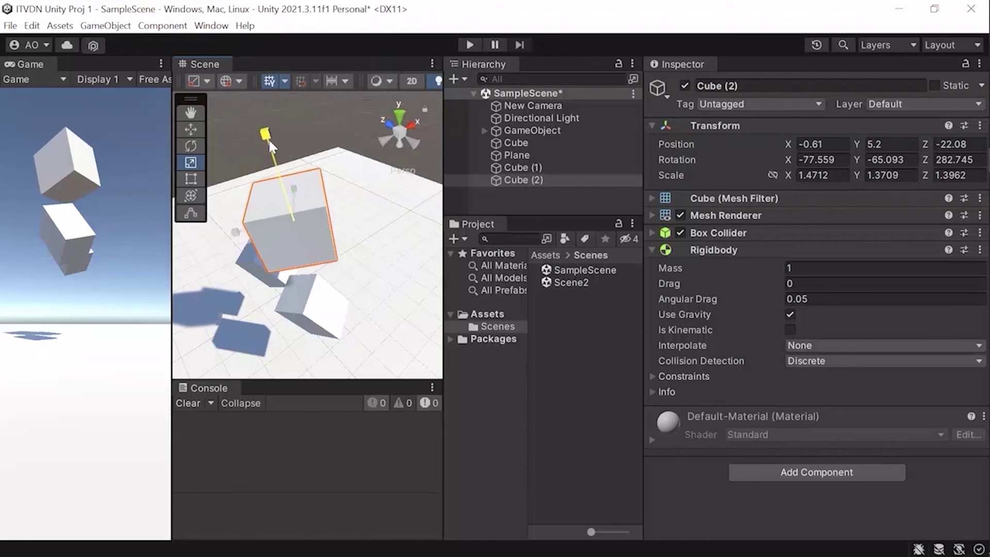
pyautogui.moveTo(671, 267); pyautogui.dragTo(714, 271)
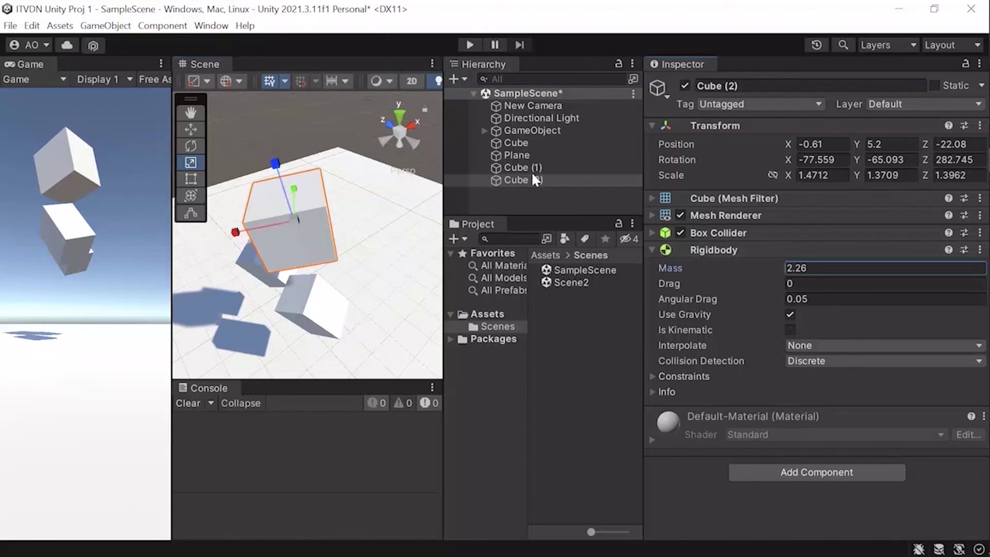
pyautogui.click(472, 45)
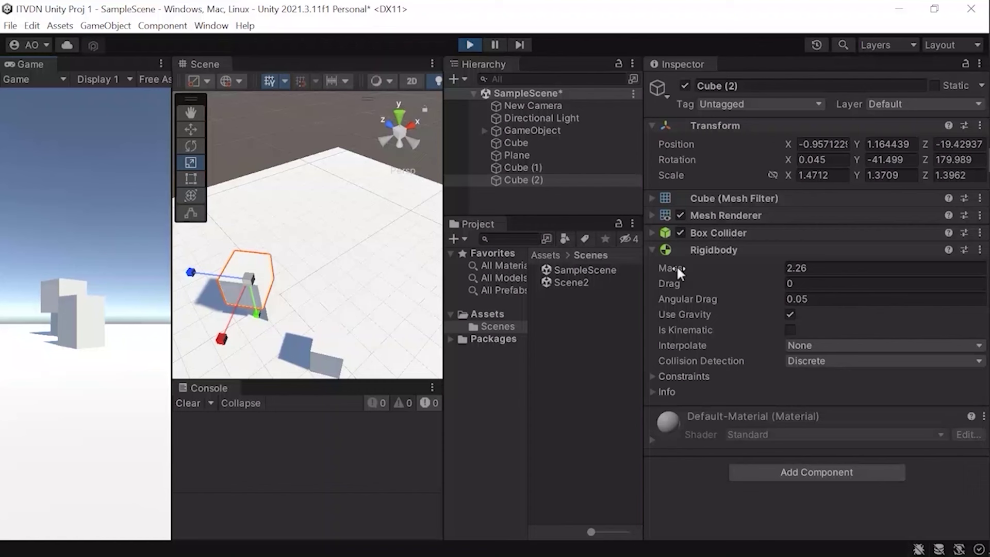
pyautogui.click(677, 266)
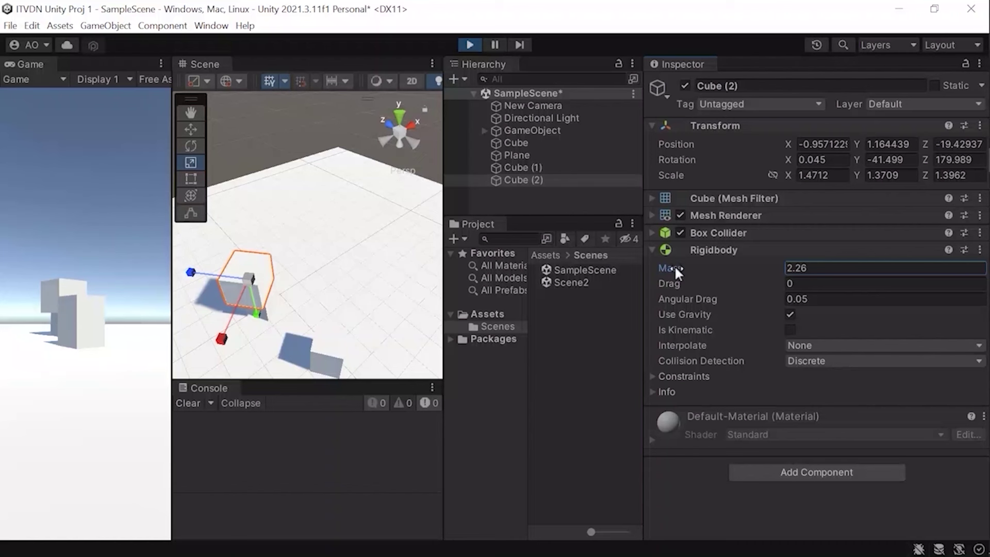
pyautogui.click(469, 45)
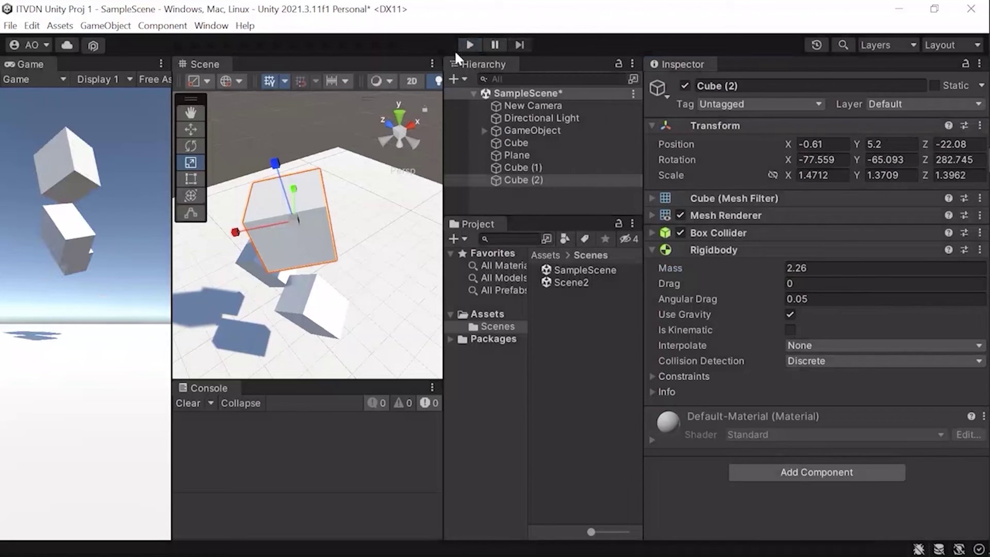
# Start a build from Build Settings and create a new output folder named 'First Build'
pyautogui.click(11, 25)
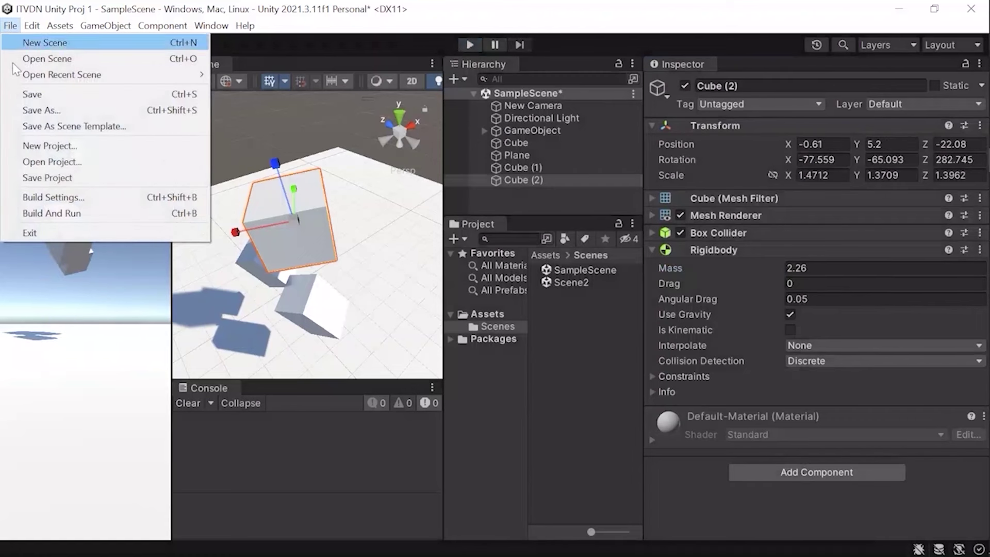
pyautogui.click(53, 197)
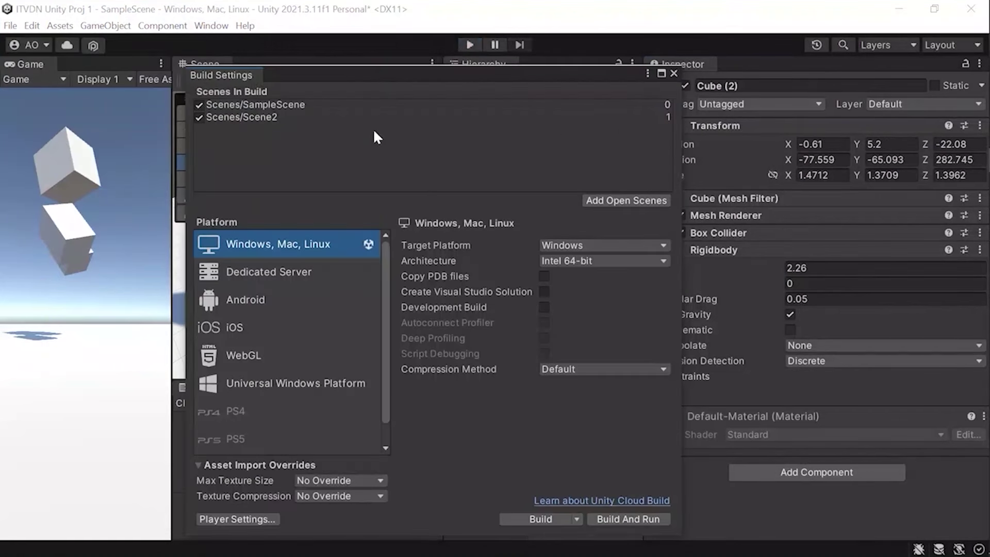
pyautogui.moveTo(358, 76); pyautogui.dragTo(312, 36)
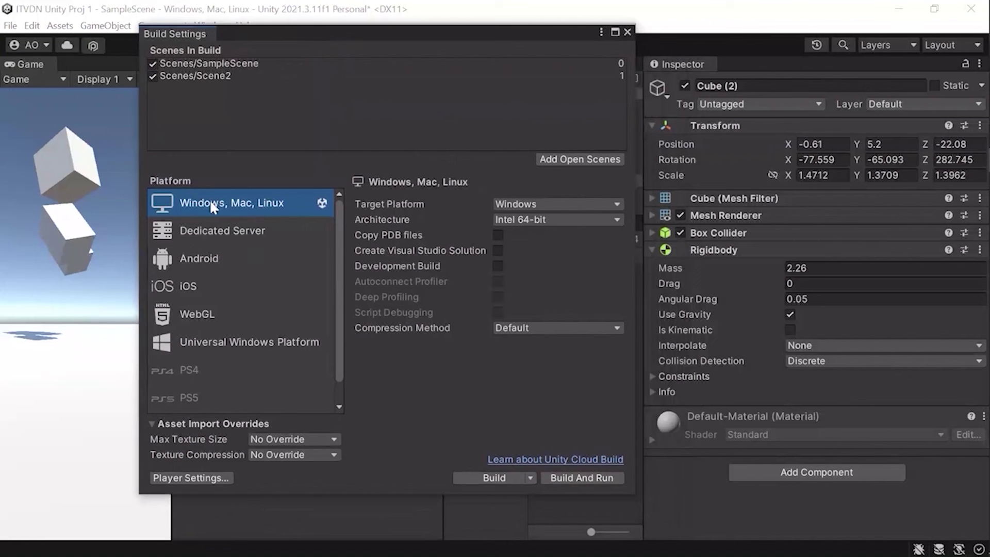
pyautogui.click(498, 474)
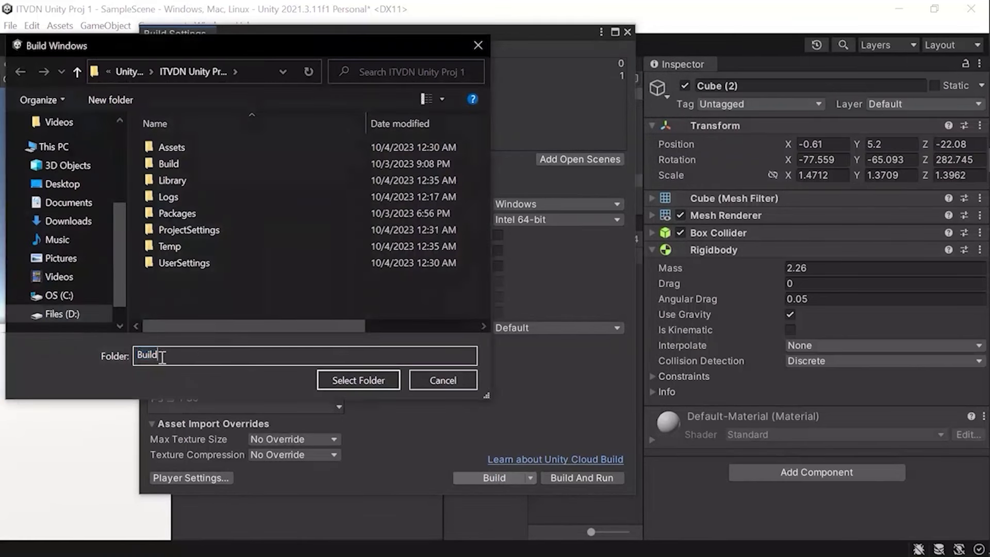
pyautogui.click(110, 99)
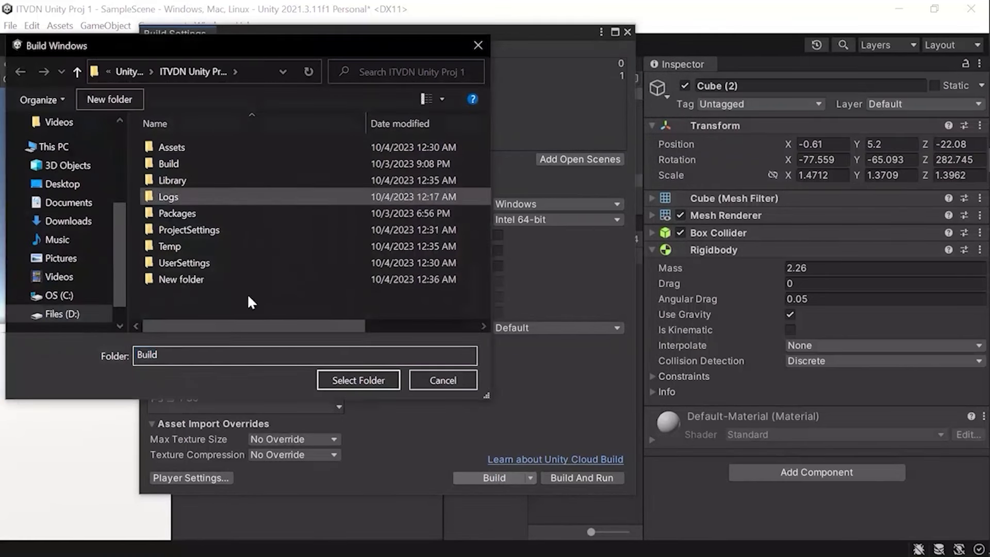
pyautogui.press('capslock')
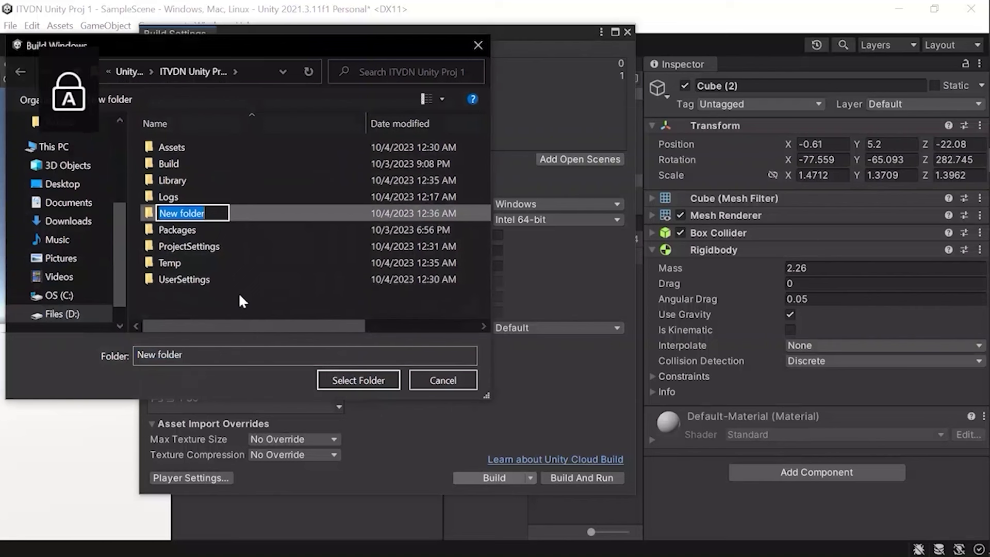
pyautogui.write('F')
pyautogui.press('capslock')
pyautogui.write('ir')
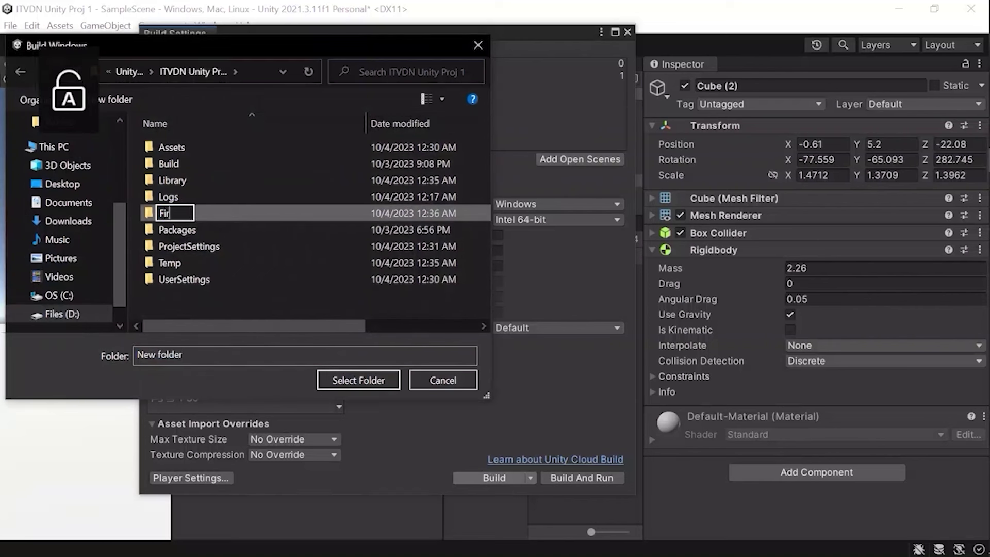
pyautogui.write('st Build')
pyautogui.press('Return')
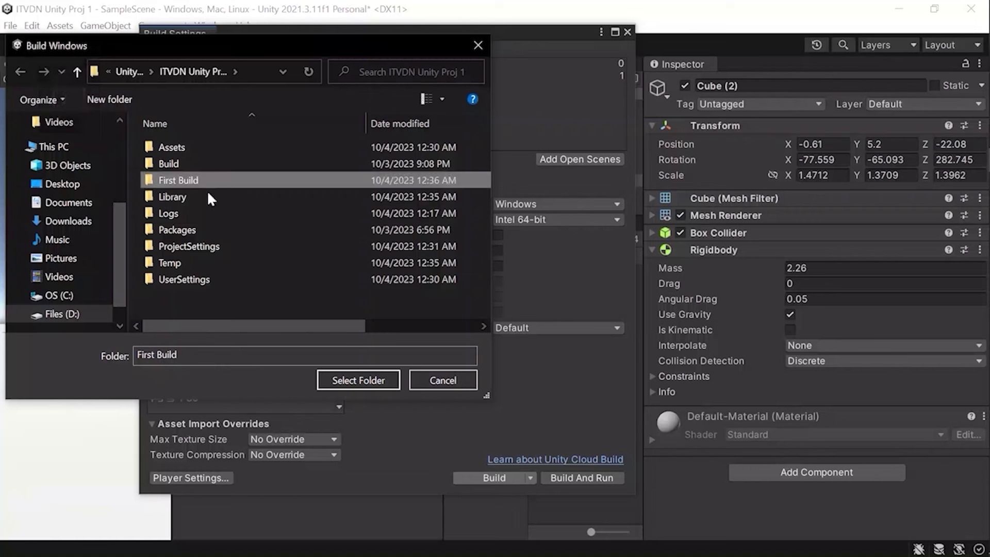
# Build into First Build, saving the scene, then launch ITVDN Unity Proj 1.exe
pyautogui.click(359, 381)
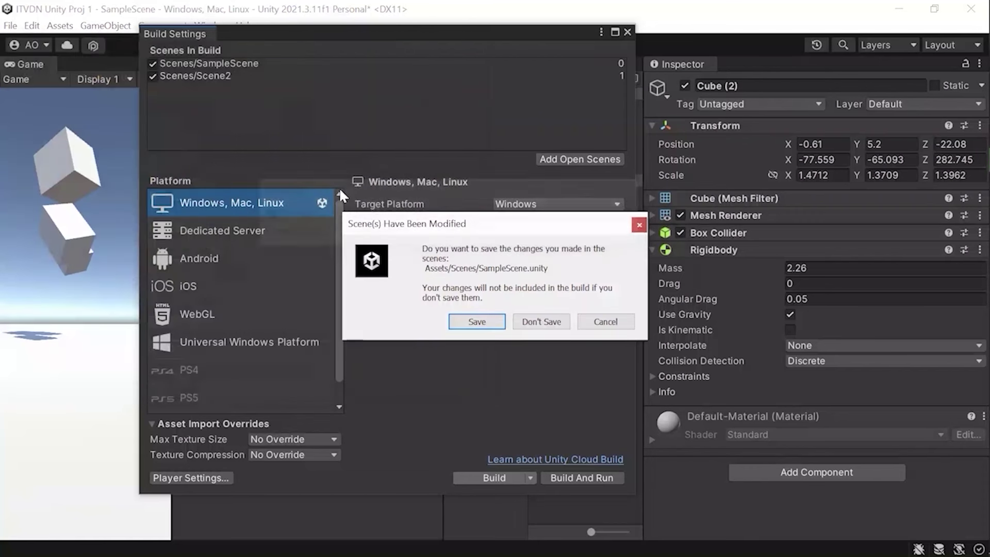
pyautogui.click(477, 321)
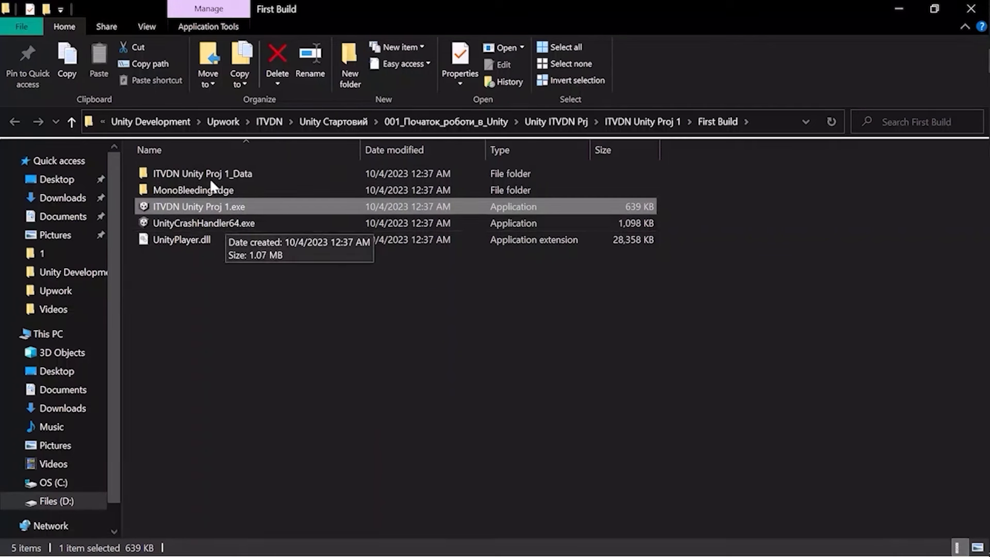
pyautogui.doubleClick(206, 207)
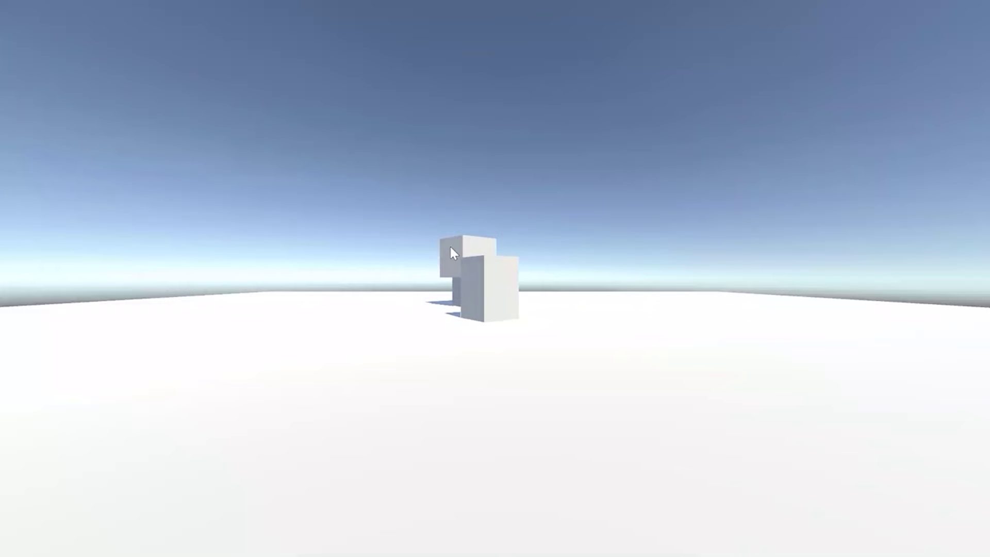
# Quit the fullscreen game with Alt+F4 after watching the cubes settle
pyautogui.hotkey('alt', 'F4')
# Close the old window and reopen File > Build Settings, listing SampleScene and Scene2
pyautogui.click(624, 32)
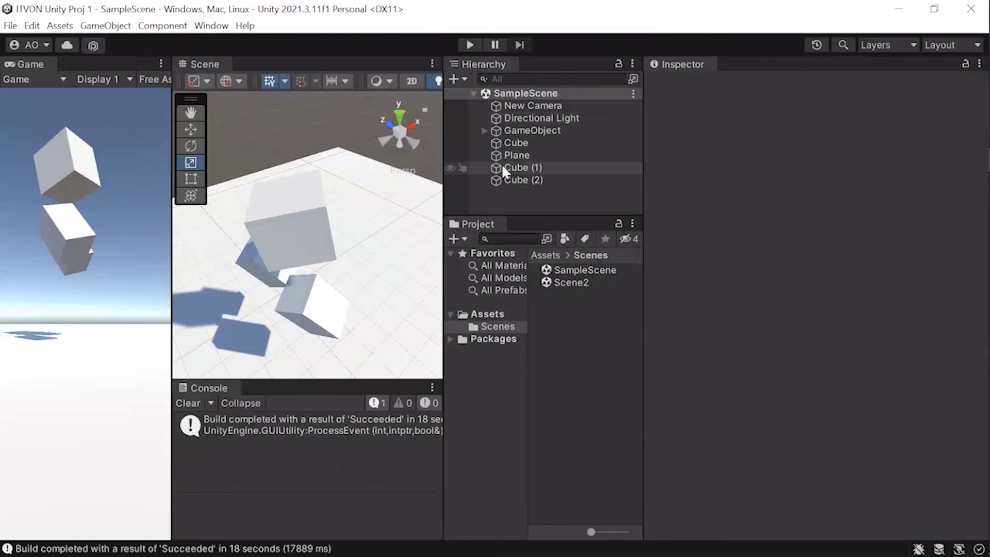
pyautogui.click(11, 26)
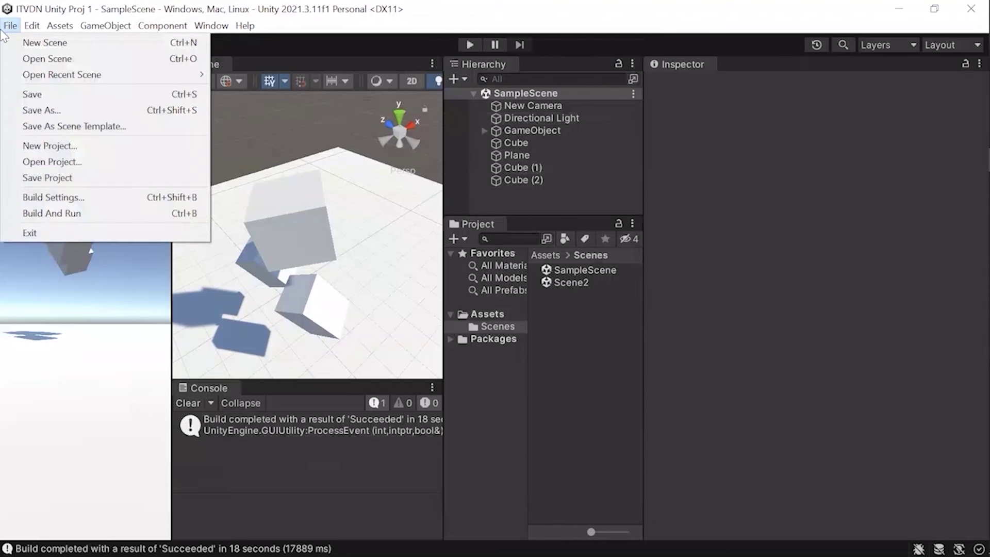
pyautogui.click(46, 195)
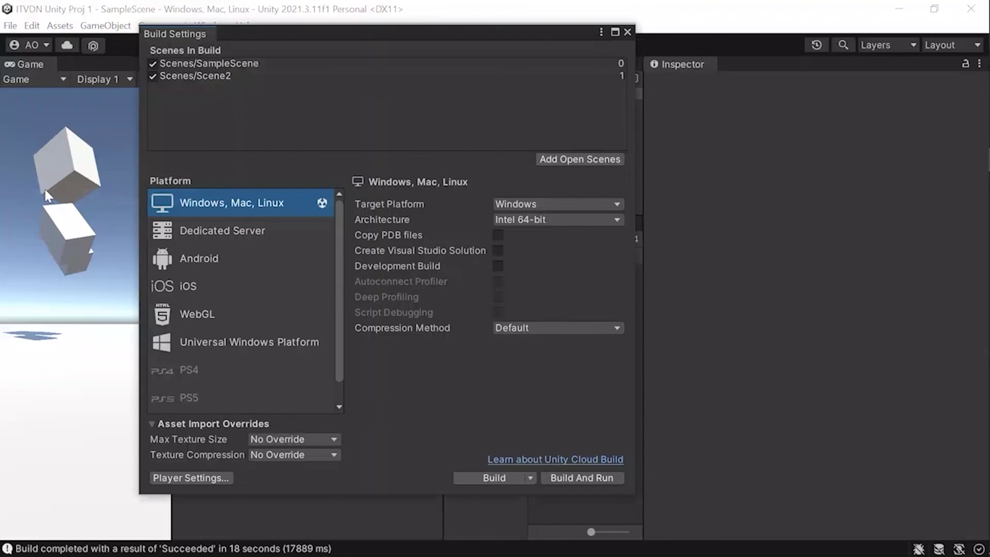
# Open Player Settings, enlarge the window, and go to the Windows, Mac, Linux platform options
pyautogui.click(191, 475)
pyautogui.scroll(-5, 395, 250)
pyautogui.scroll(-5, 397, 251)
pyautogui.scroll(-6, 395, 260)
pyautogui.scroll(-4, 391, 277)
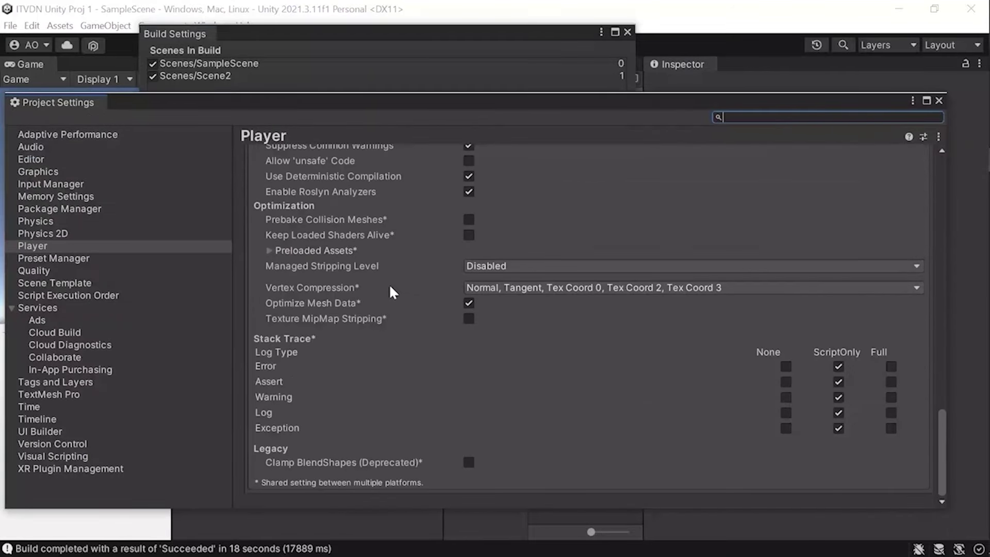
pyautogui.scroll(6, 388, 285)
pyautogui.scroll(4, 388, 286)
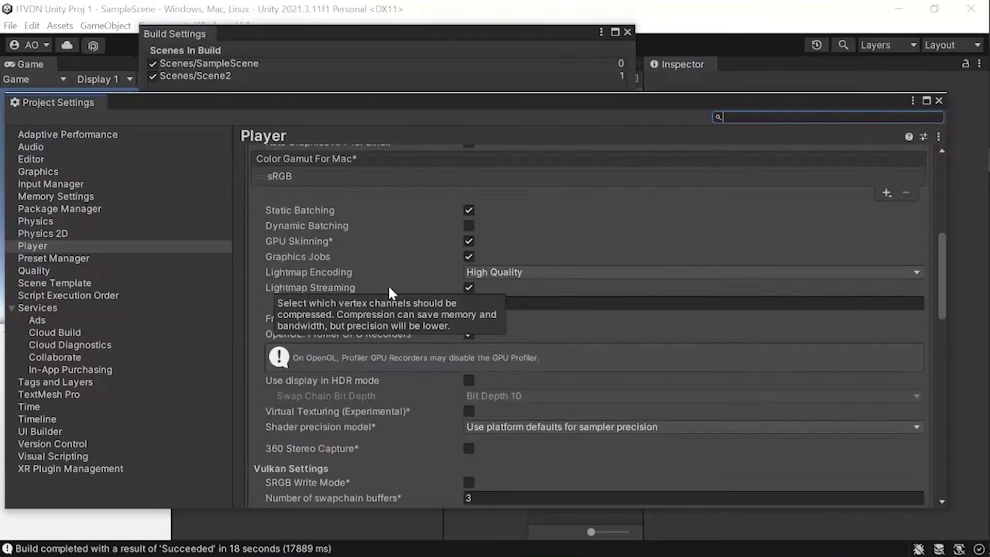
pyautogui.scroll(10, 387, 285)
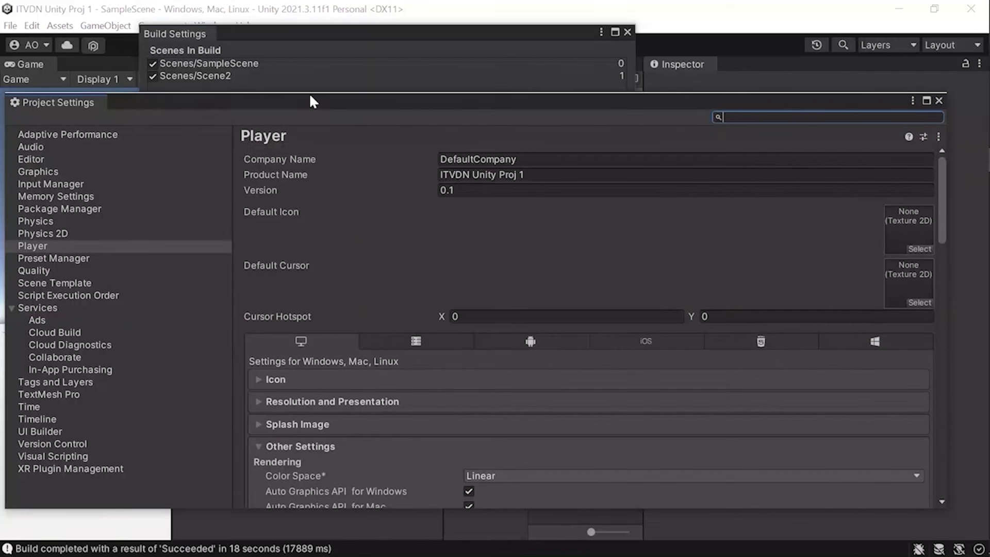
pyautogui.moveTo(310, 94); pyautogui.dragTo(310, 16)
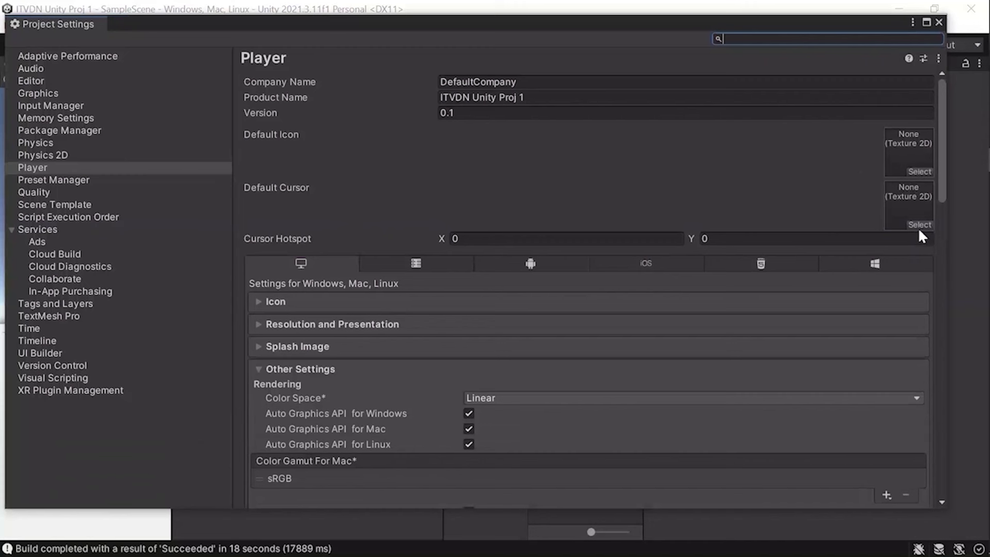
pyautogui.click(382, 263)
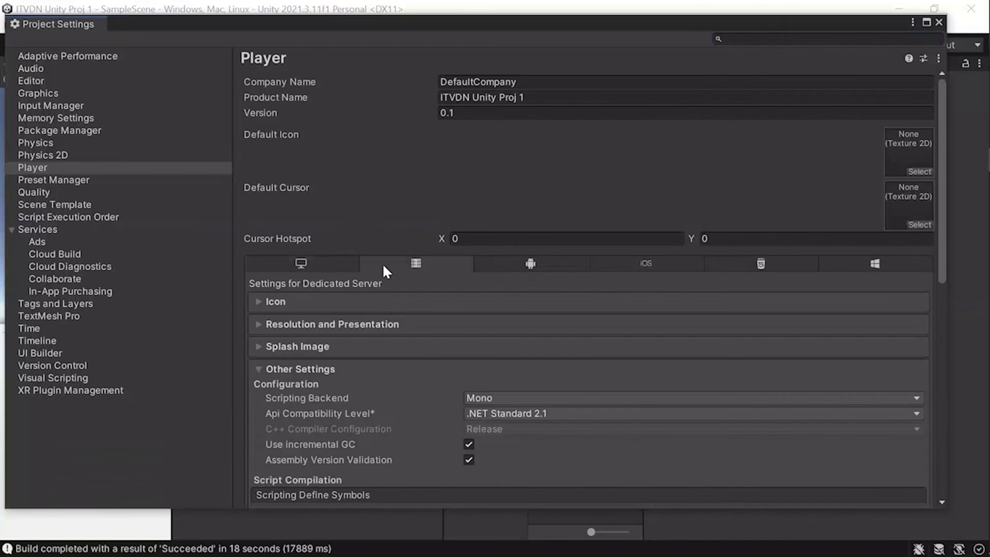
pyautogui.click(315, 264)
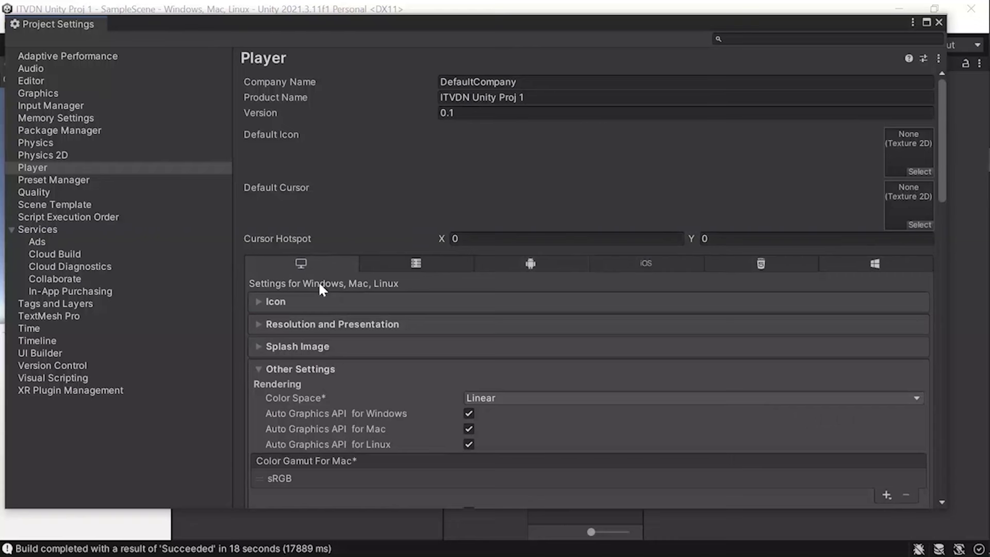
# Assign the added-file-dark texture as the 1024x1024 icon override, then close Build Settings
pyautogui.click(274, 300)
pyautogui.scroll(-5, 458, 327)
pyautogui.scroll(5, 458, 328)
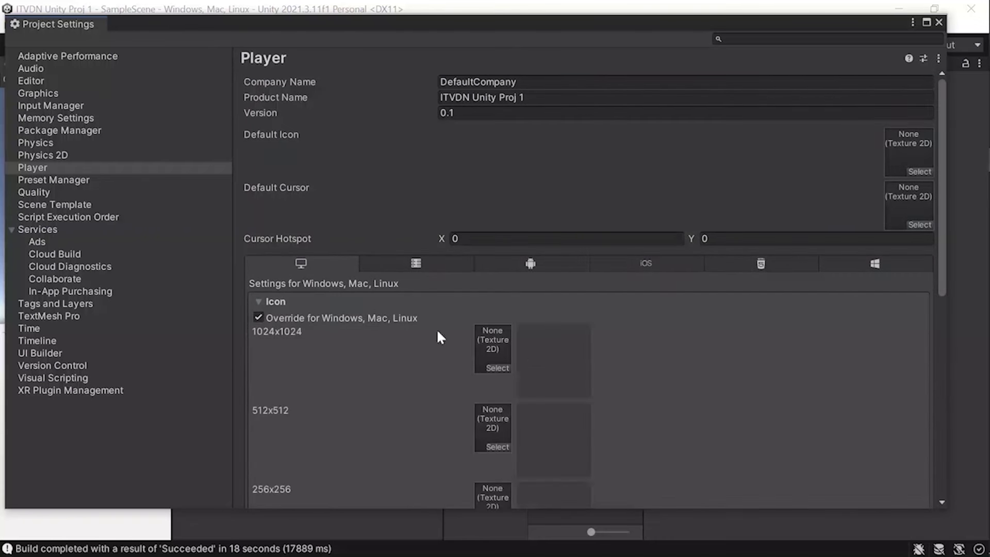
pyautogui.click(496, 367)
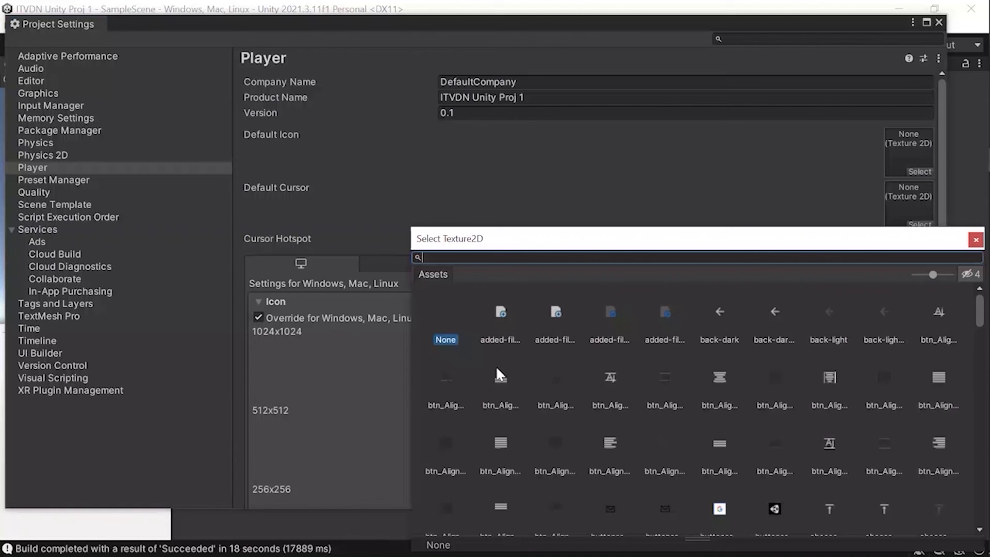
pyautogui.click(508, 323)
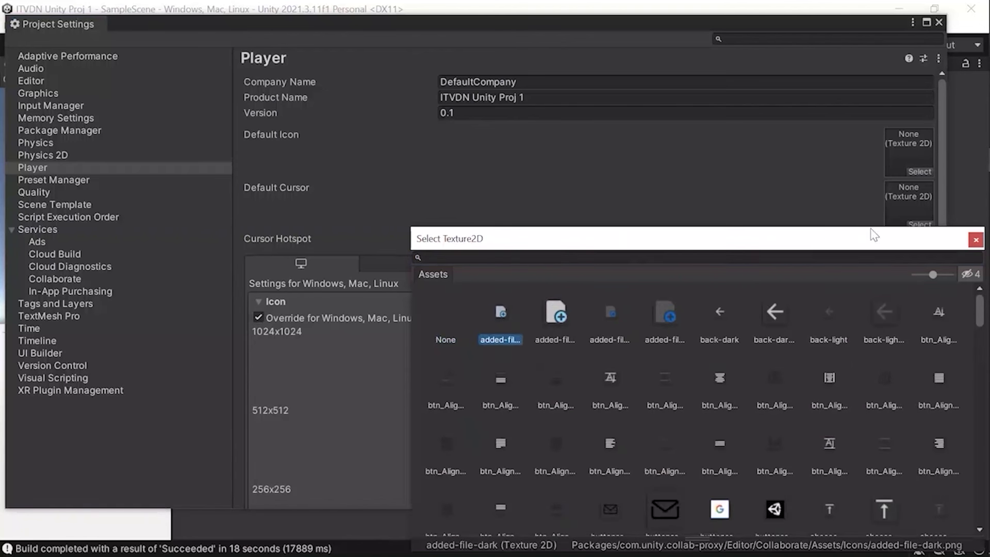
pyautogui.click(974, 240)
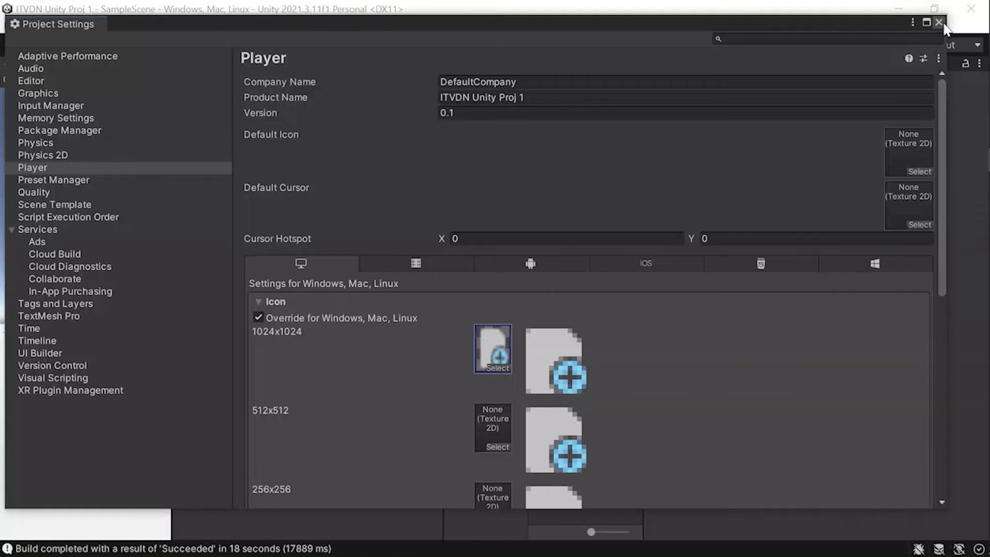
pyautogui.moveTo(866, 24); pyautogui.dragTo(252, 34)
pyautogui.click(628, 31)
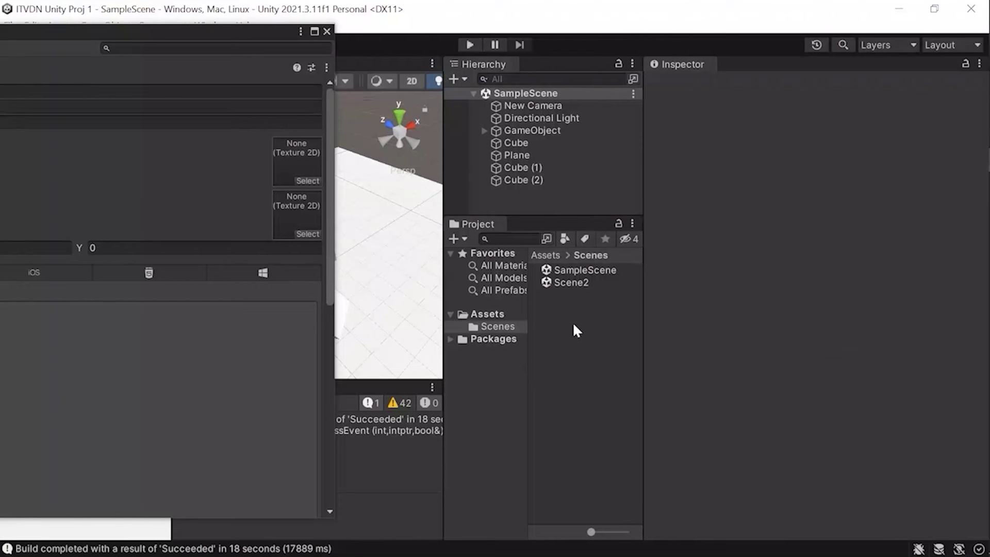
# Create a folder named 'Icons' in Assets and bring the Player settings back into view
pyautogui.rightClick(493, 315)
pyautogui.moveTo(542, 194)
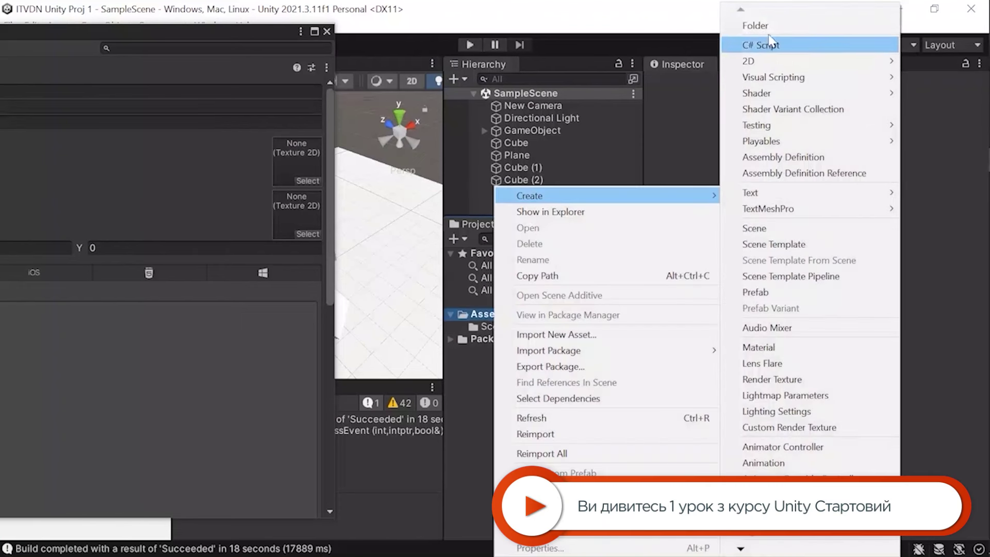
pyautogui.click(755, 26)
pyautogui.press('capslock')
pyautogui.write('I')
pyautogui.press('capslock')
pyautogui.write('cons')
pyautogui.press('Return')
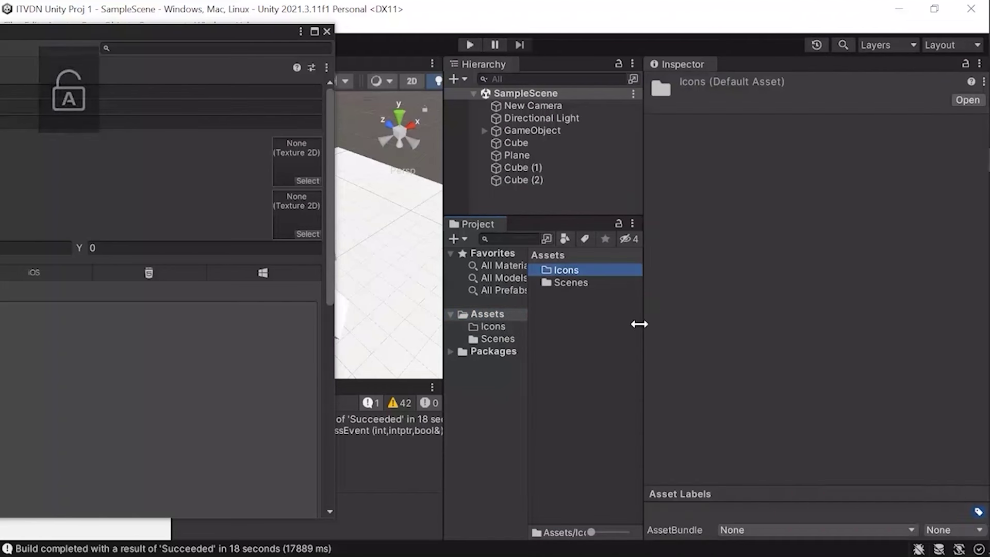
pyautogui.moveTo(243, 32); pyautogui.dragTo(475, 26)
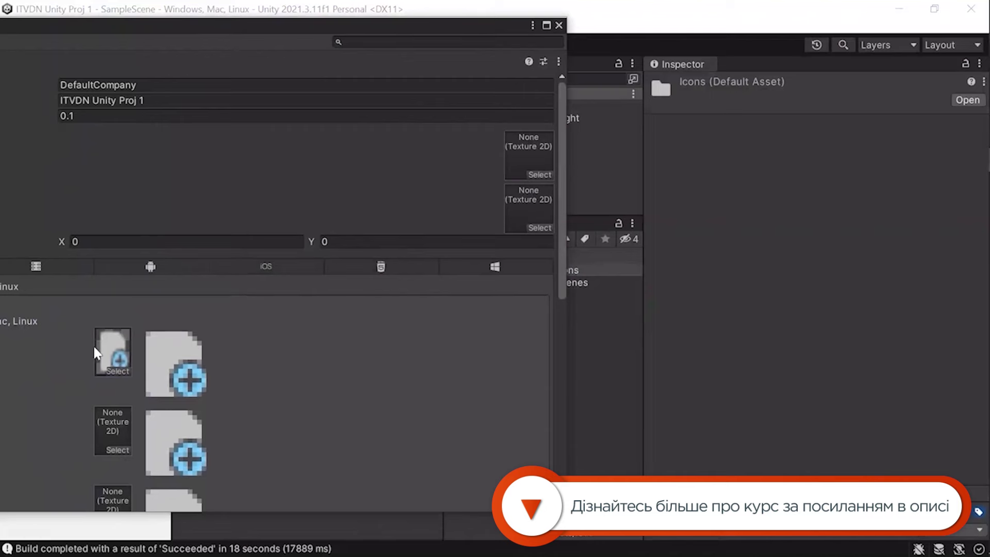
pyautogui.moveTo(163, 21); pyautogui.dragTo(445, 4)
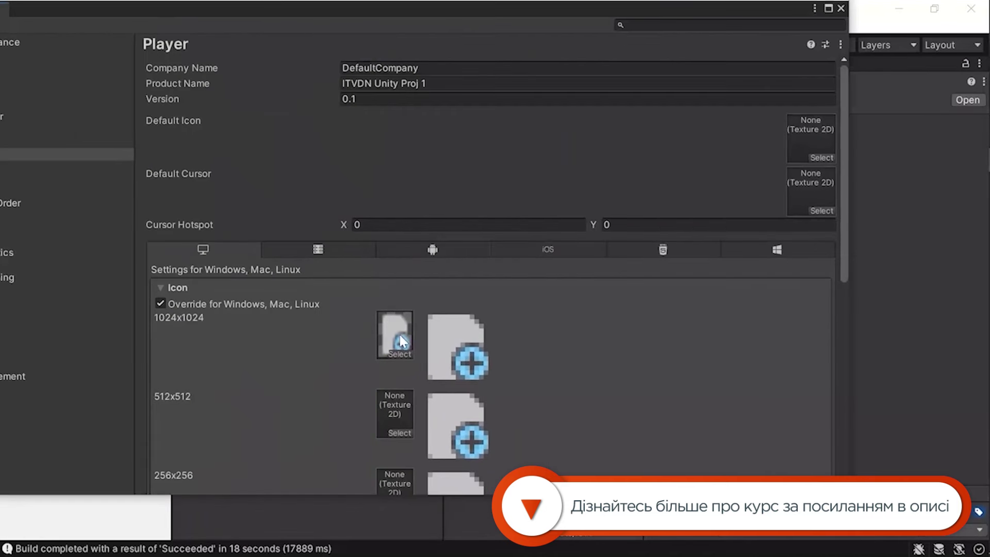
# Turn off the icon override and set Fullscreen Mode to Windowed under Resolution and Presentation
pyautogui.click(161, 304)
pyautogui.click(160, 287)
pyautogui.click(165, 312)
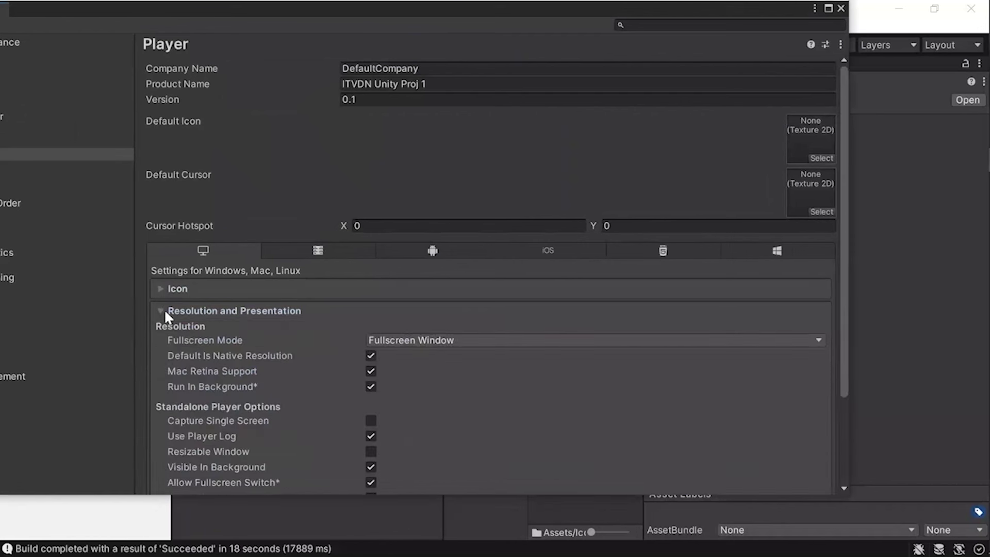
pyautogui.scroll(-2, 209, 341)
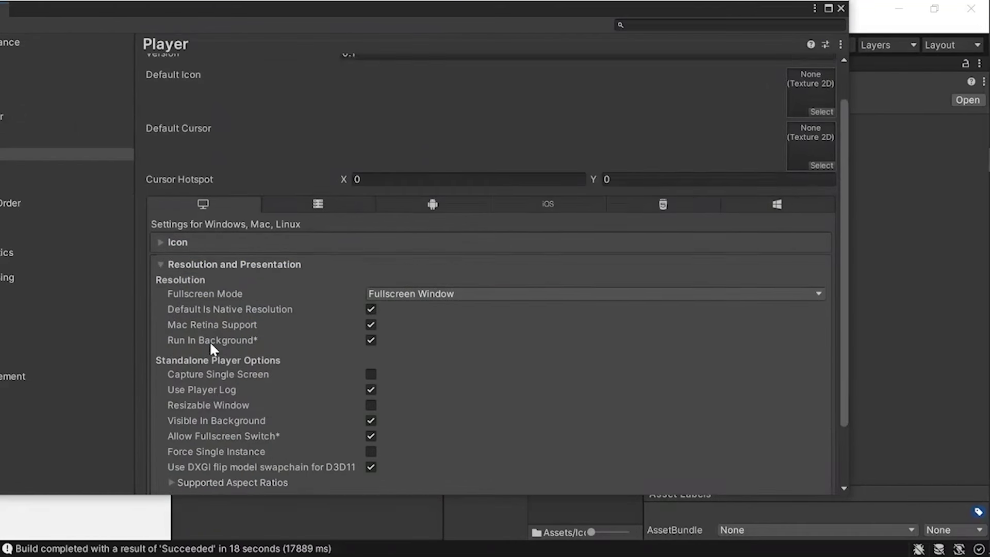
pyautogui.scroll(-2, 209, 342)
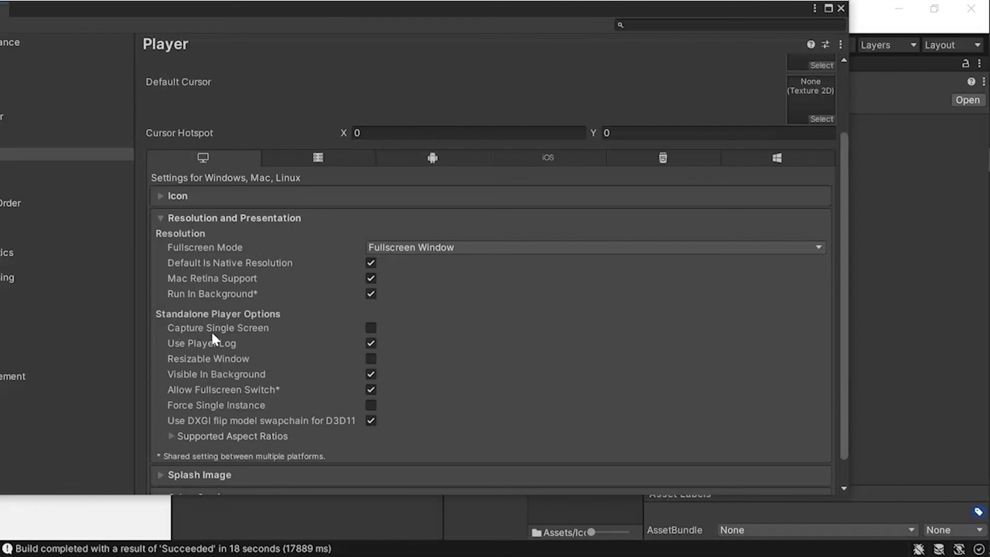
pyautogui.click(433, 248)
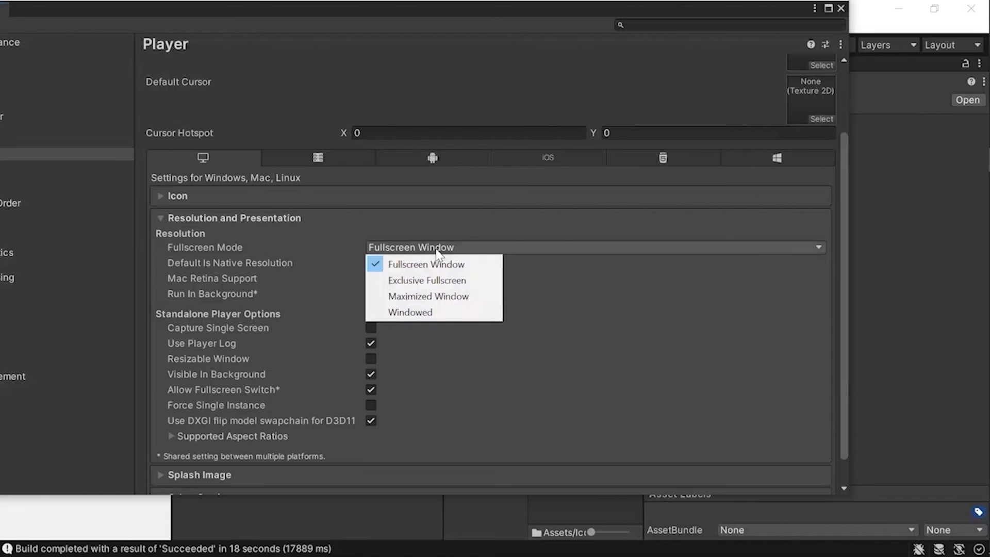
pyautogui.click(430, 312)
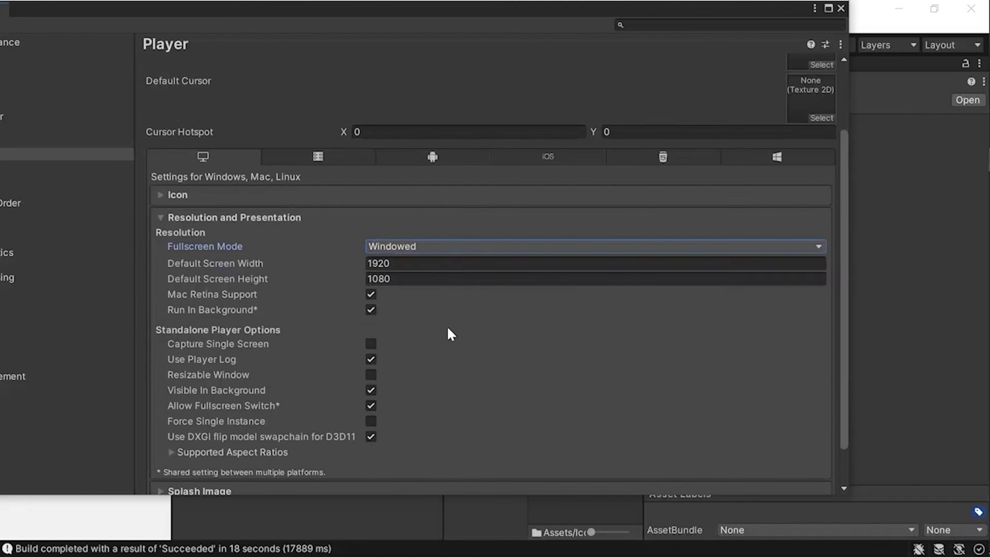
# Set the default screen size to 1280 by 720 and expand the Splash Image settings
pyautogui.click(412, 265)
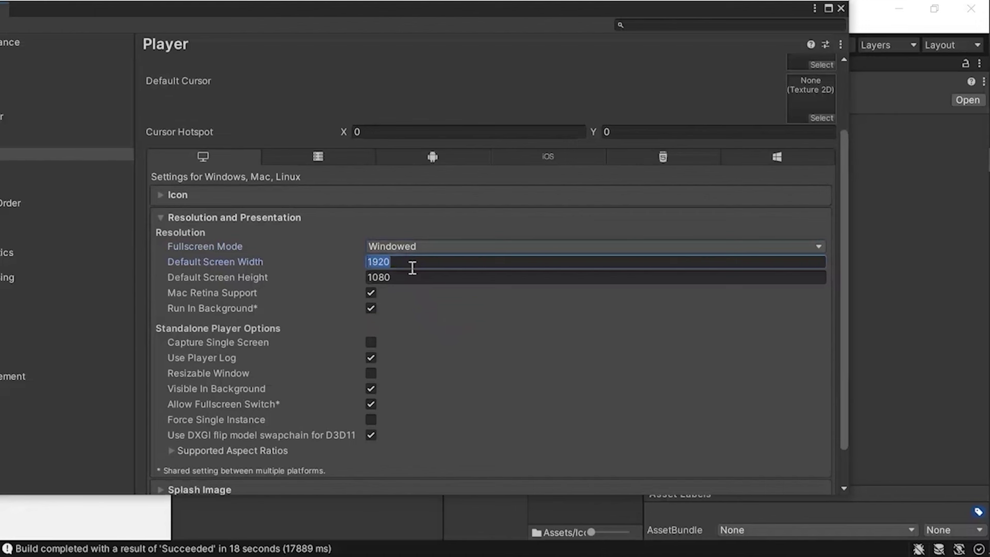
pyautogui.write('1280')
pyautogui.click(412, 272)
pyautogui.write('720')
pyautogui.click(244, 265)
pyautogui.scroll(-2, 209, 271)
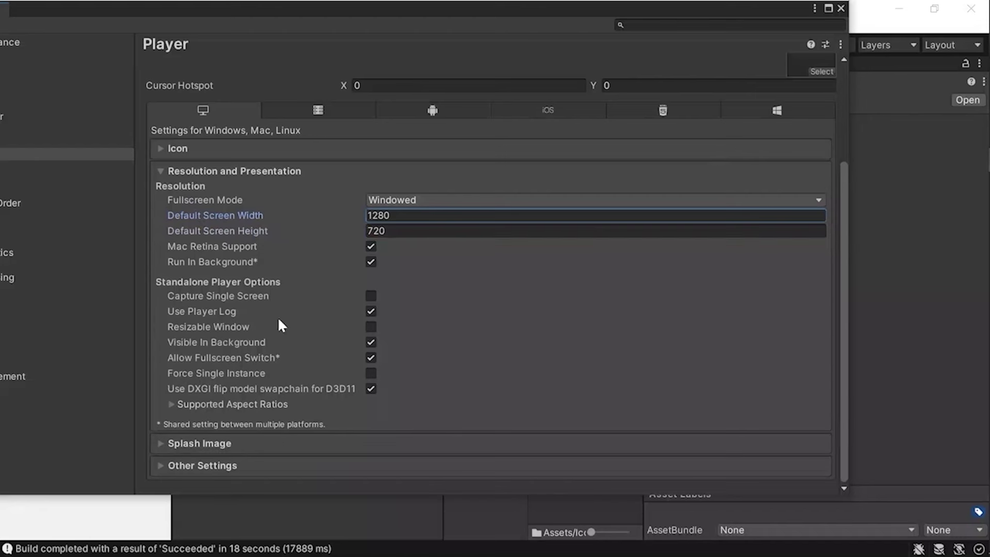
pyautogui.click(213, 443)
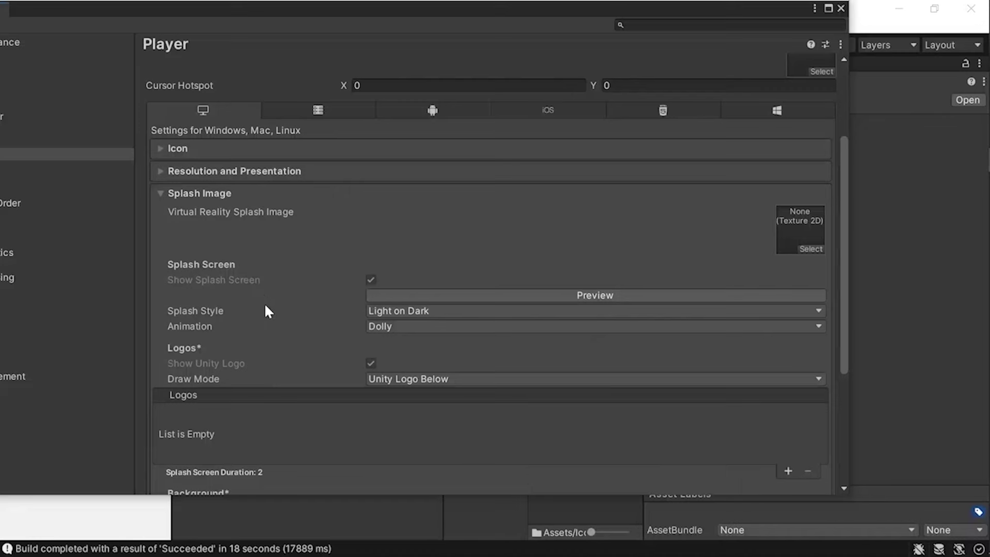
# Expand Other Settings and review its Rendering options, such as Linear color space and Static Batching
pyautogui.scroll(-4, 273, 365)
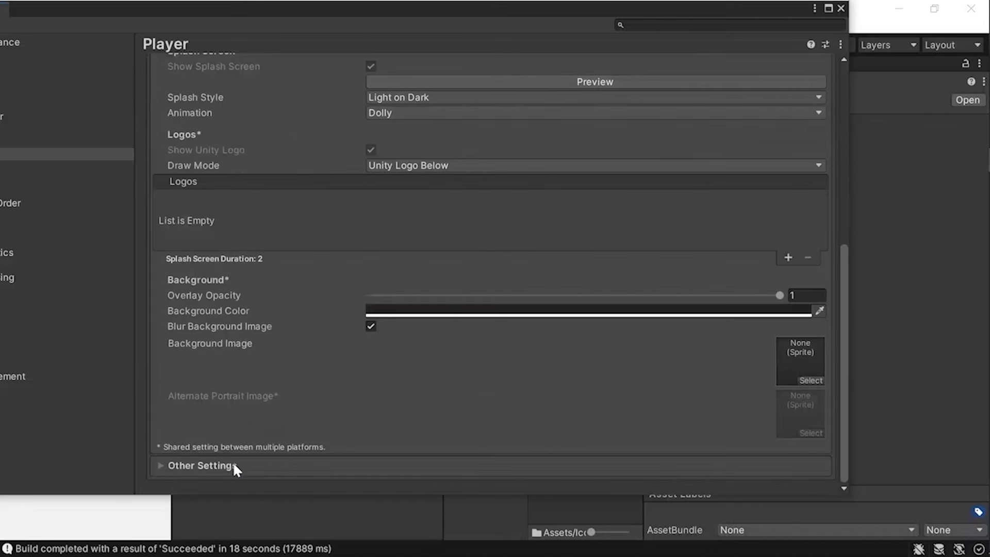
pyautogui.click(233, 468)
pyautogui.scroll(-9, 293, 273)
pyautogui.scroll(-8, 294, 276)
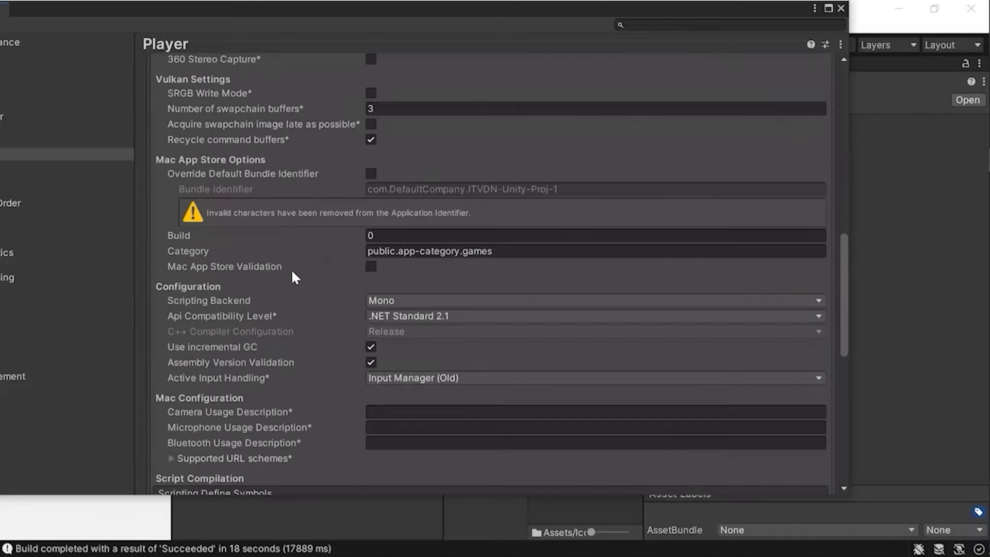
pyautogui.scroll(-3, 291, 268)
pyautogui.scroll(-5, 291, 269)
pyautogui.scroll(-2, 290, 271)
pyautogui.scroll(7, 290, 271)
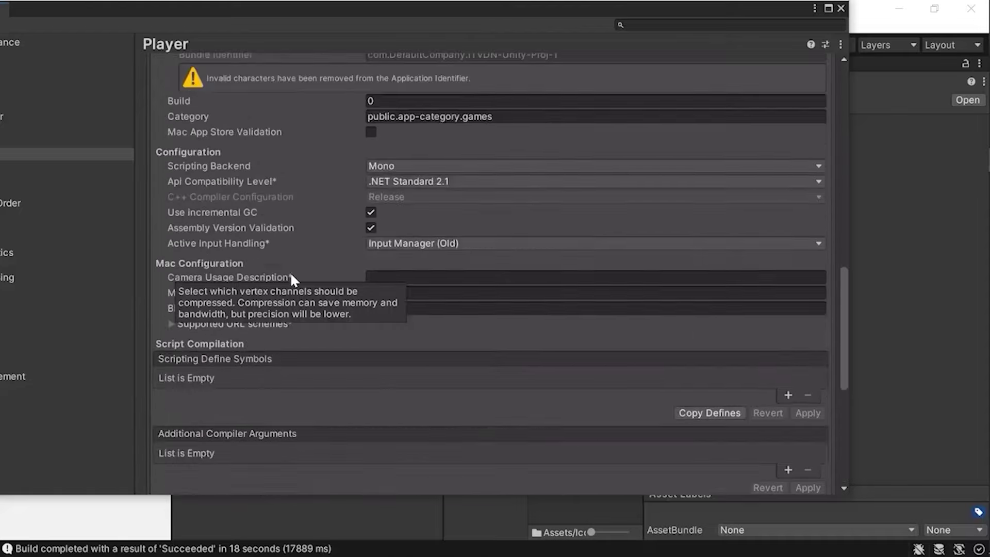
pyautogui.scroll(9, 290, 271)
pyautogui.scroll(1, 290, 271)
pyautogui.scroll(1, 290, 271)
pyautogui.scroll(1, 290, 271)
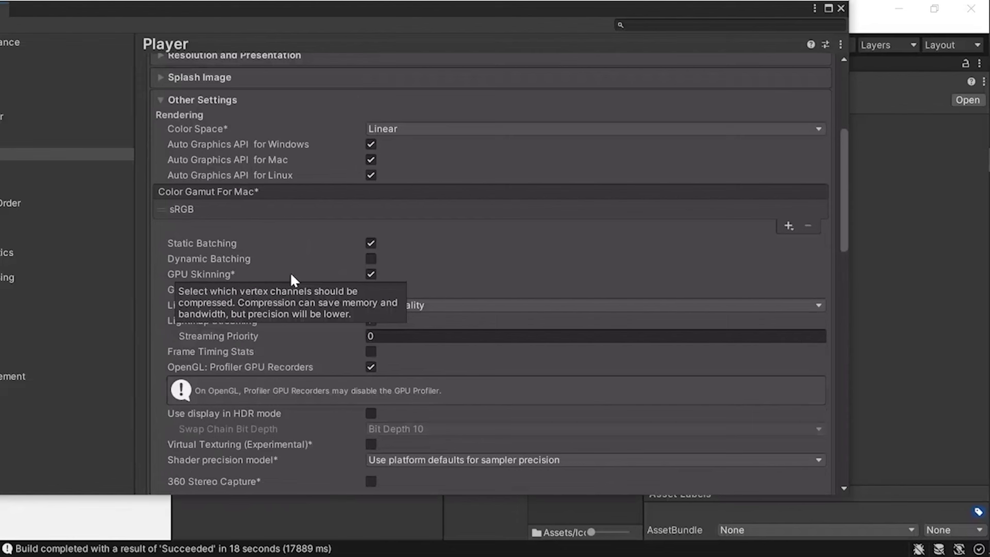
# Close Project Settings, clear the Console, and rebuild the game into the First Build folder
pyautogui.click(840, 8)
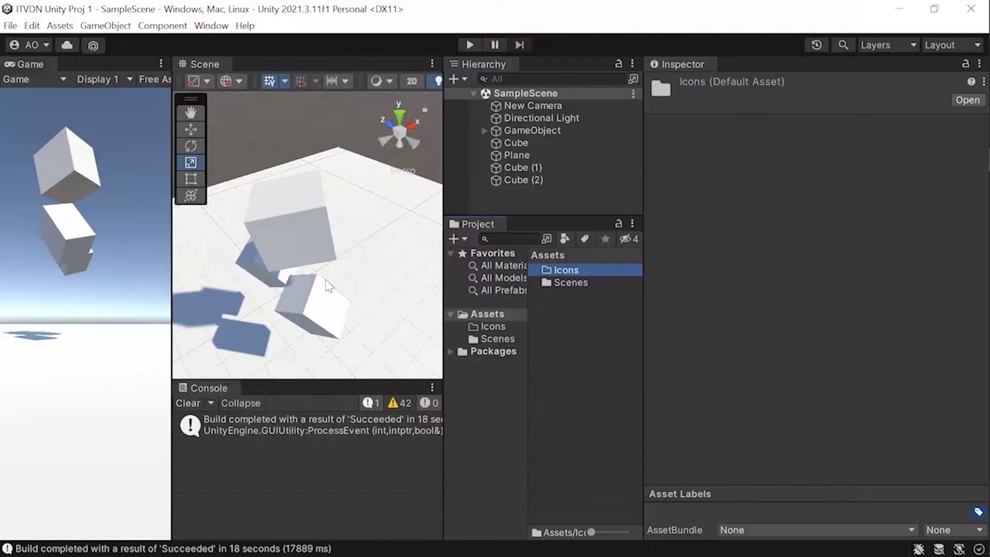
pyautogui.click(189, 403)
pyautogui.click(10, 26)
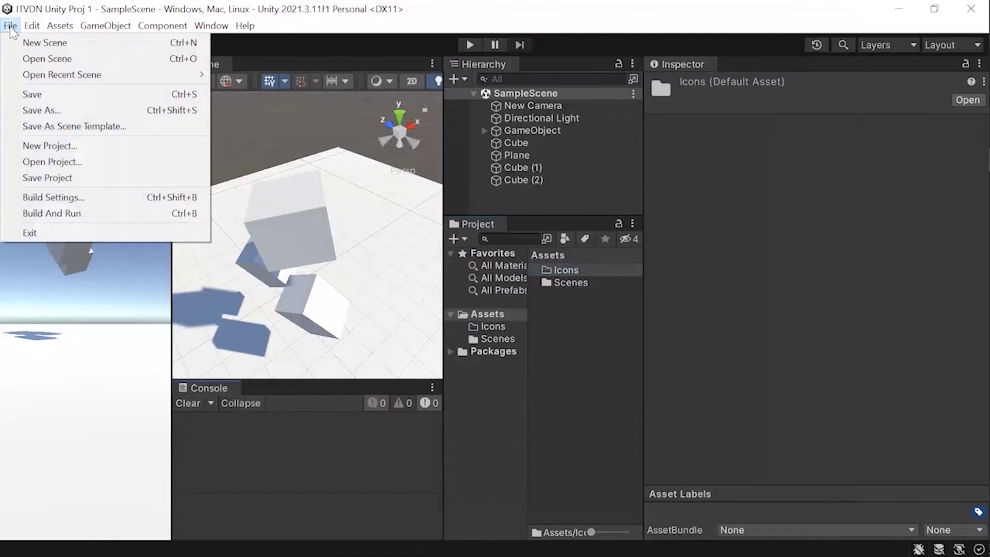
pyautogui.click(59, 197)
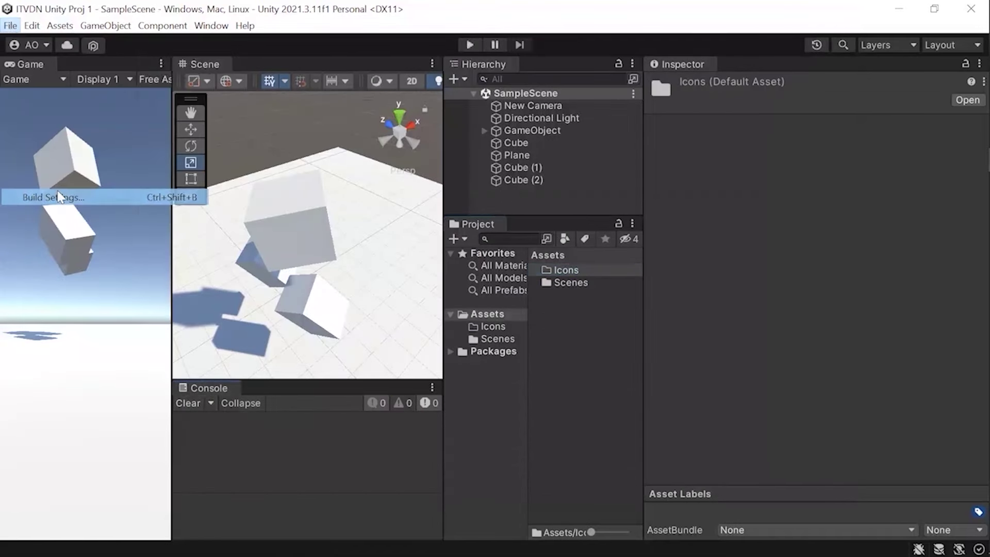
pyautogui.click(491, 478)
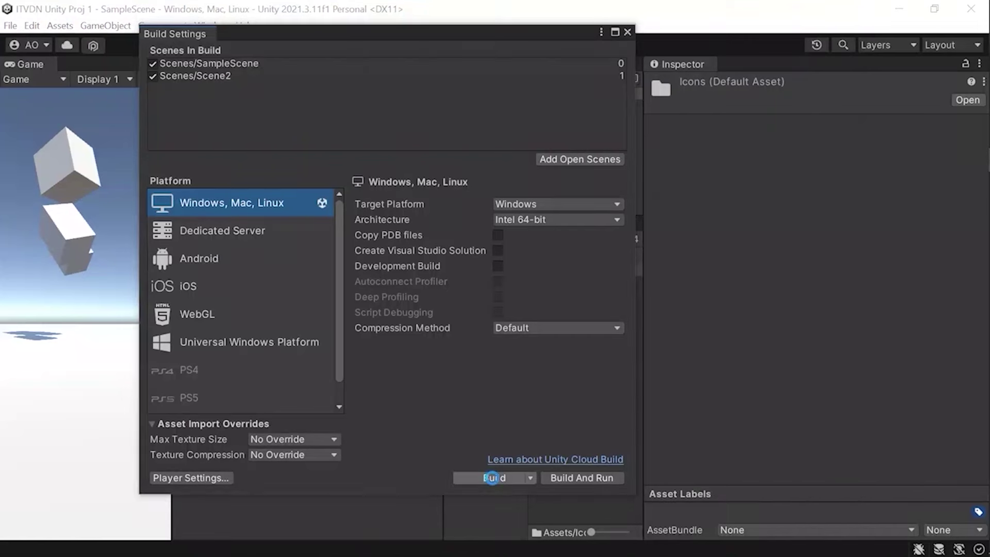
pyautogui.click(344, 380)
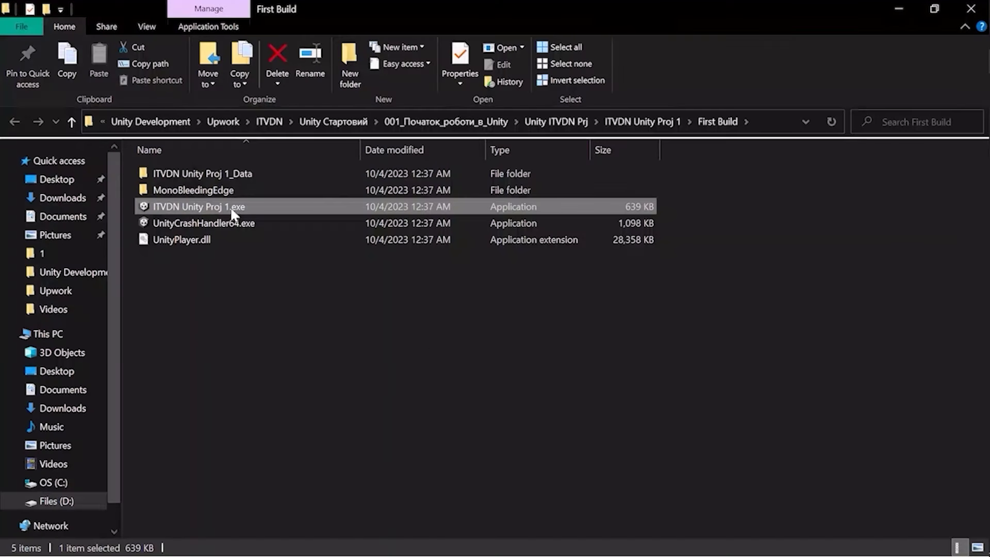
# Run ITVDN Unity Proj 1.exe in its small window, then close the game and File Explorer
pyautogui.doubleClick(230, 206)
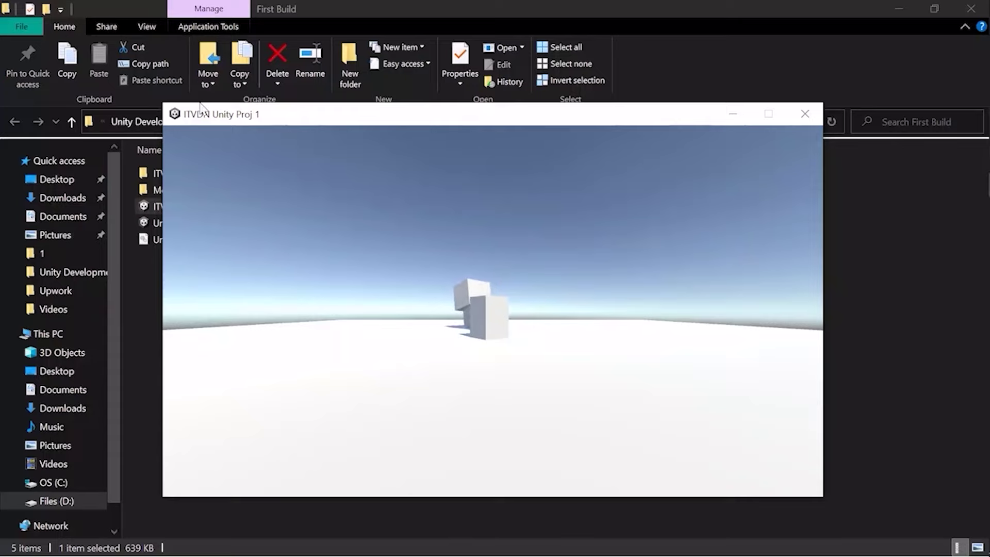
pyautogui.moveTo(204, 114); pyautogui.dragTo(229, 138)
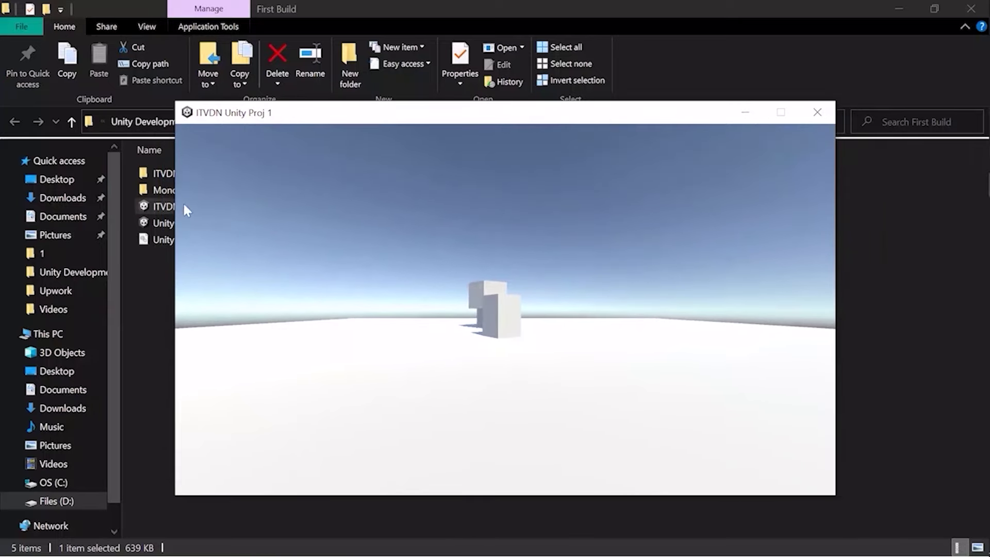
pyautogui.moveTo(283, 115); pyautogui.dragTo(274, 111)
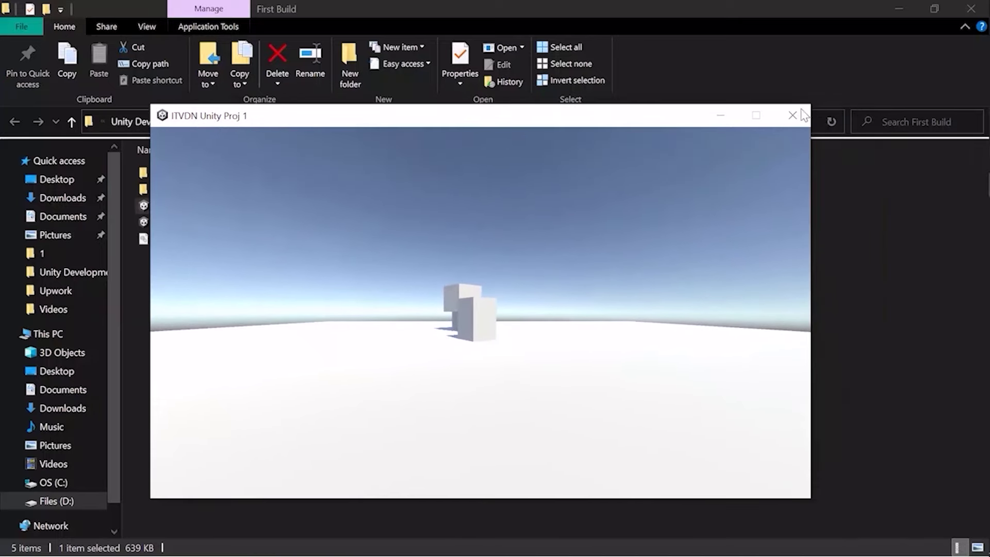
pyautogui.click(793, 104)
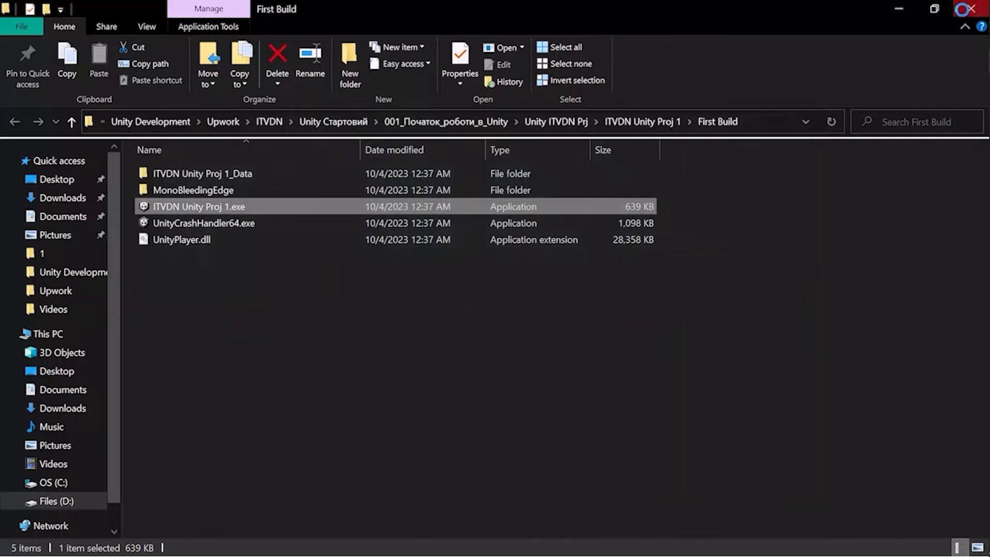
pyautogui.click(965, 15)
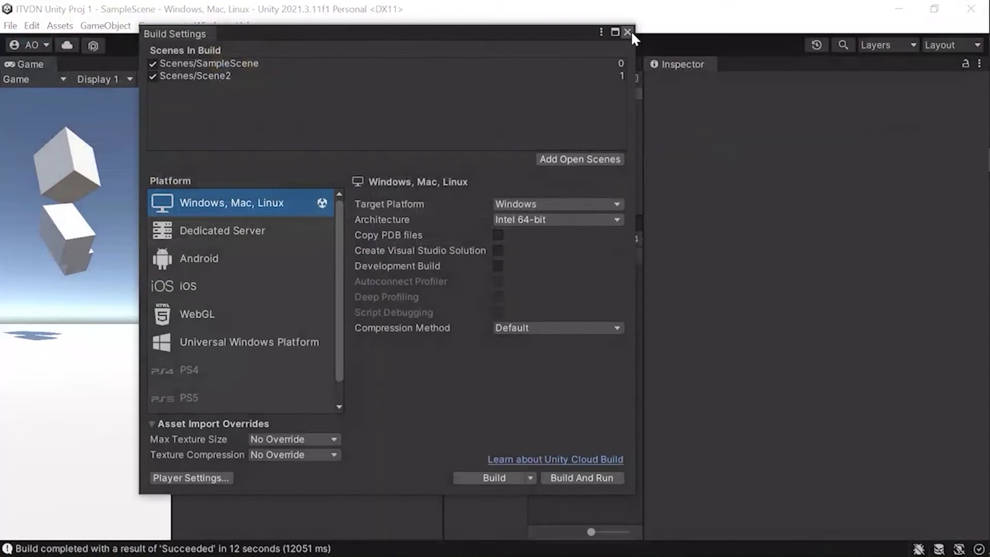
# Close Build Settings, then widen the Scene view and enlarge the Console panel
pyautogui.click(627, 33)
pyautogui.moveTo(444, 242); pyautogui.dragTo(715, 243)
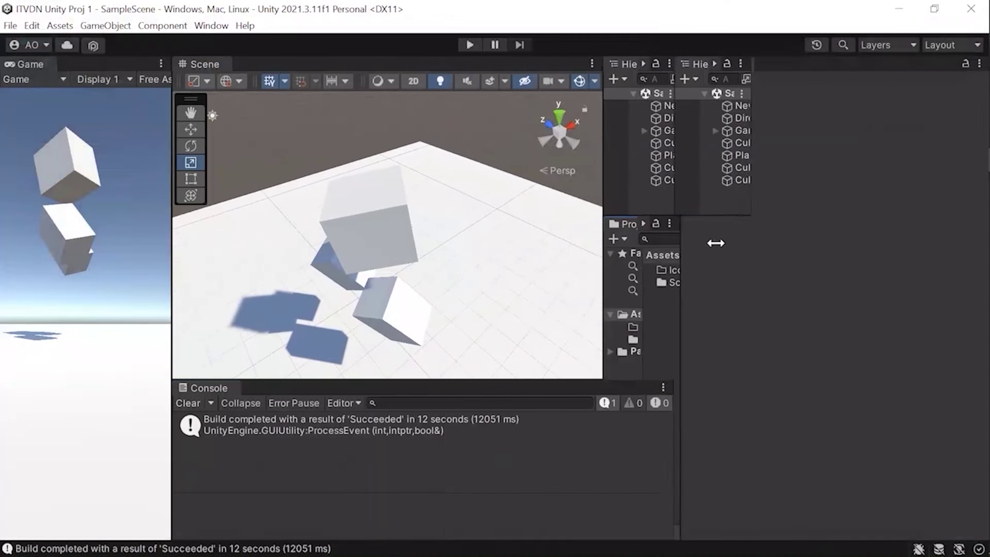
pyautogui.moveTo(259, 381); pyautogui.dragTo(267, 194)
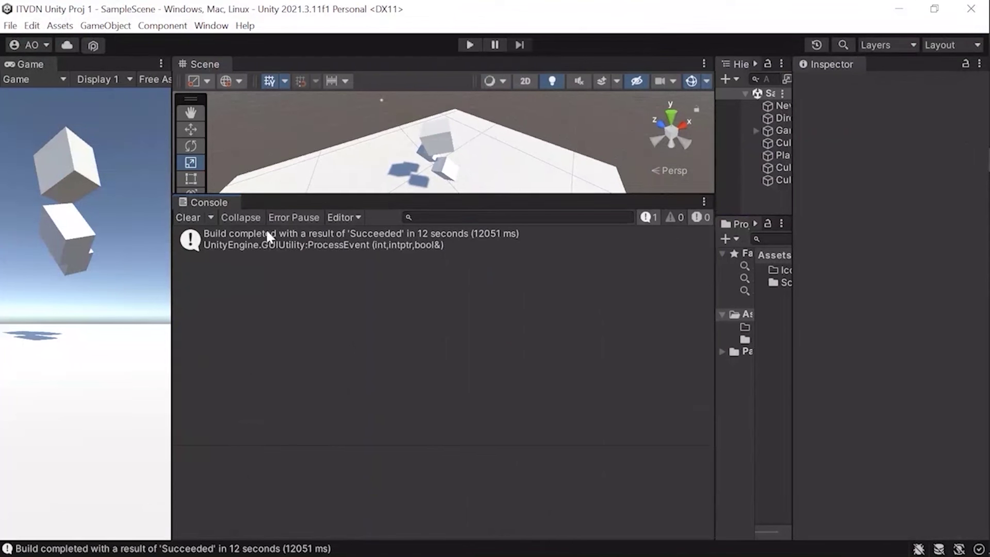
# Select the build-succeeded message details in the Console, then enlarge Scene and widen Hierarchy and Project panels
pyautogui.click(271, 245)
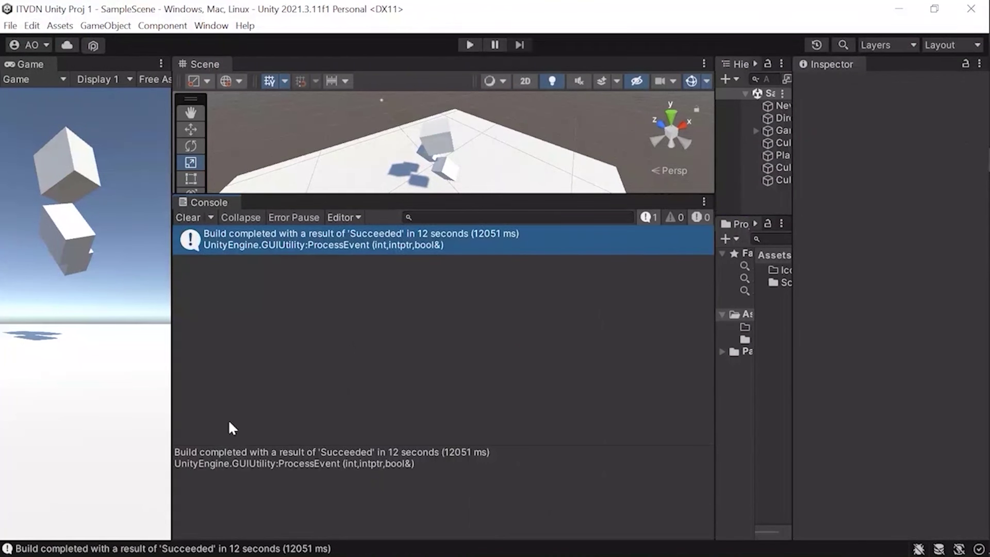
pyautogui.moveTo(175, 452); pyautogui.dragTo(314, 449)
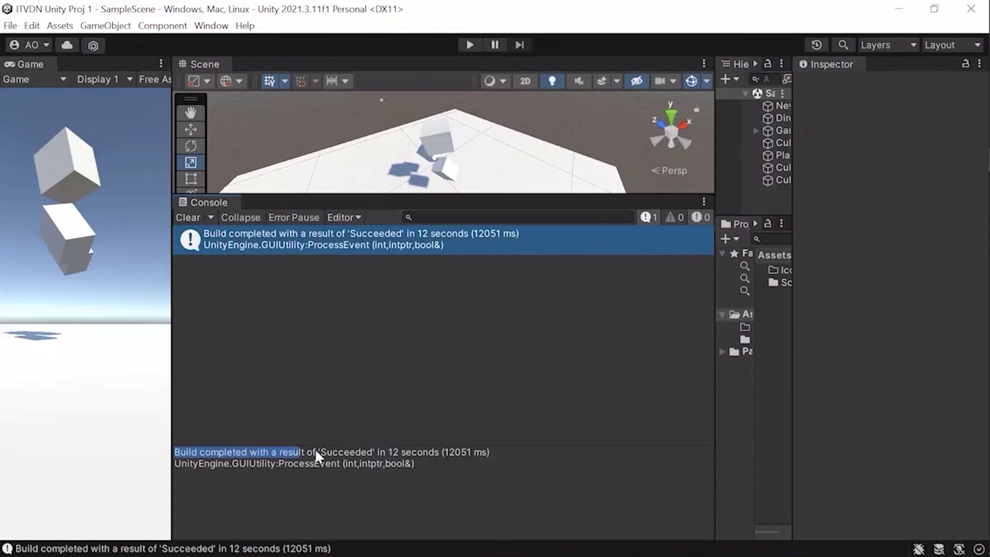
pyautogui.click(371, 452)
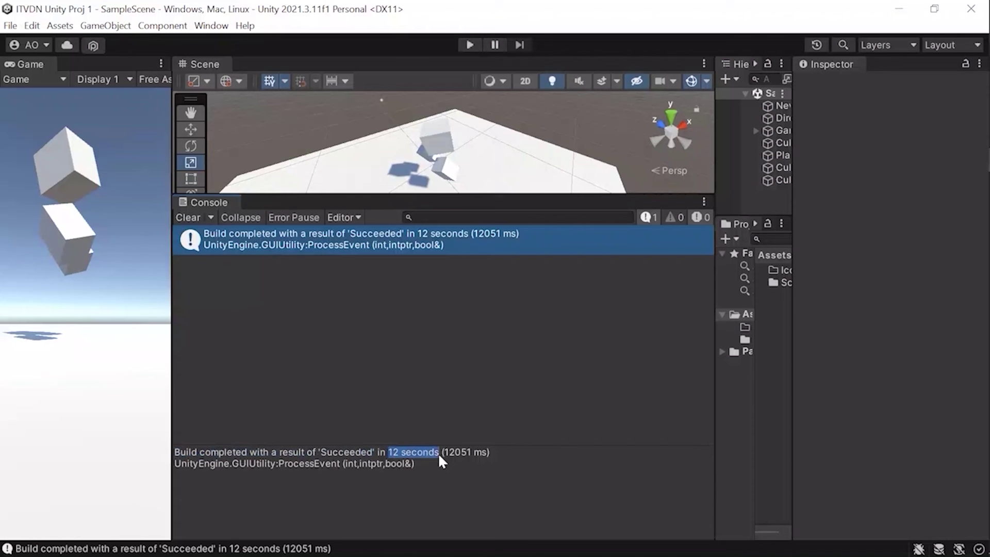
pyautogui.moveTo(504, 458); pyautogui.dragTo(174, 457)
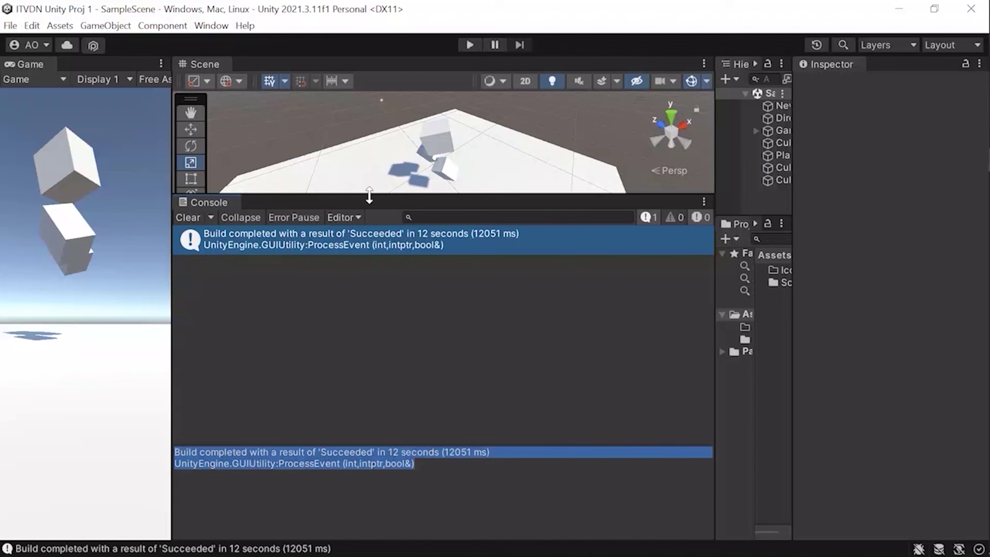
pyautogui.moveTo(369, 195); pyautogui.dragTo(369, 244)
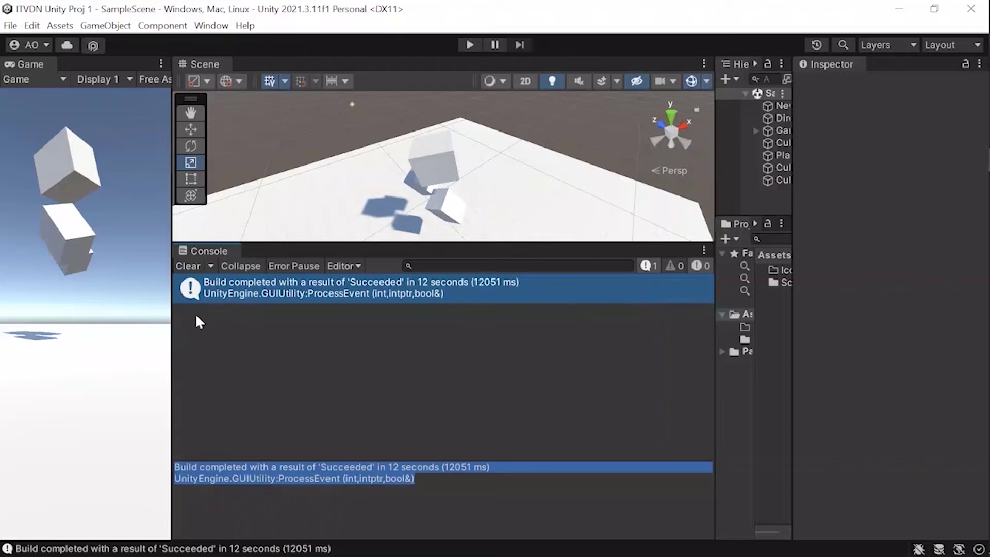
pyautogui.moveTo(716, 178); pyautogui.dragTo(433, 181)
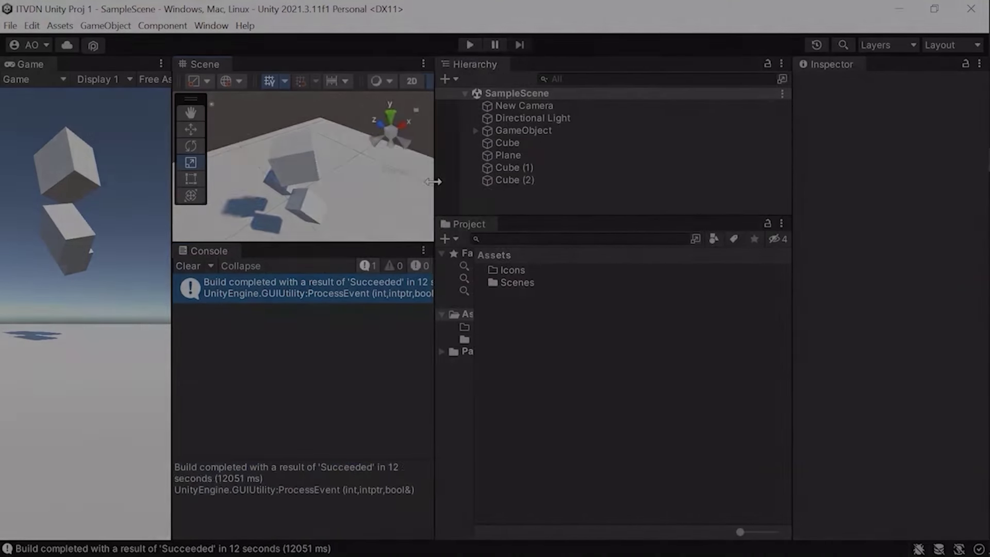